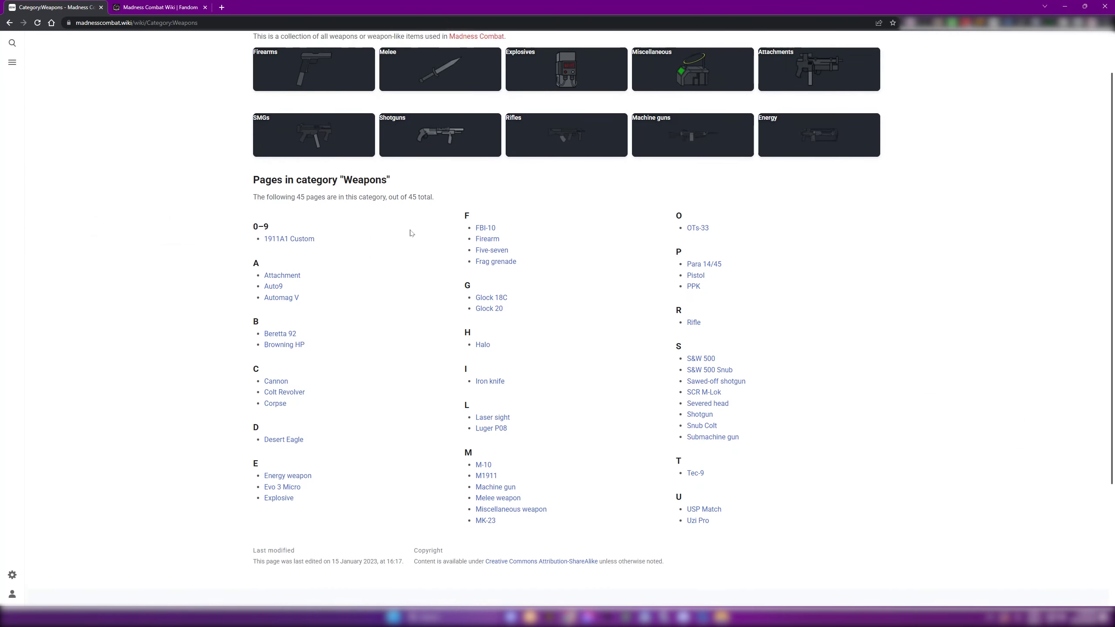
- Look through the Weapons category listing and open the Uzi Pro page
scroll(411, 232, "down", 3)
scroll(692, 415, "up", 3)
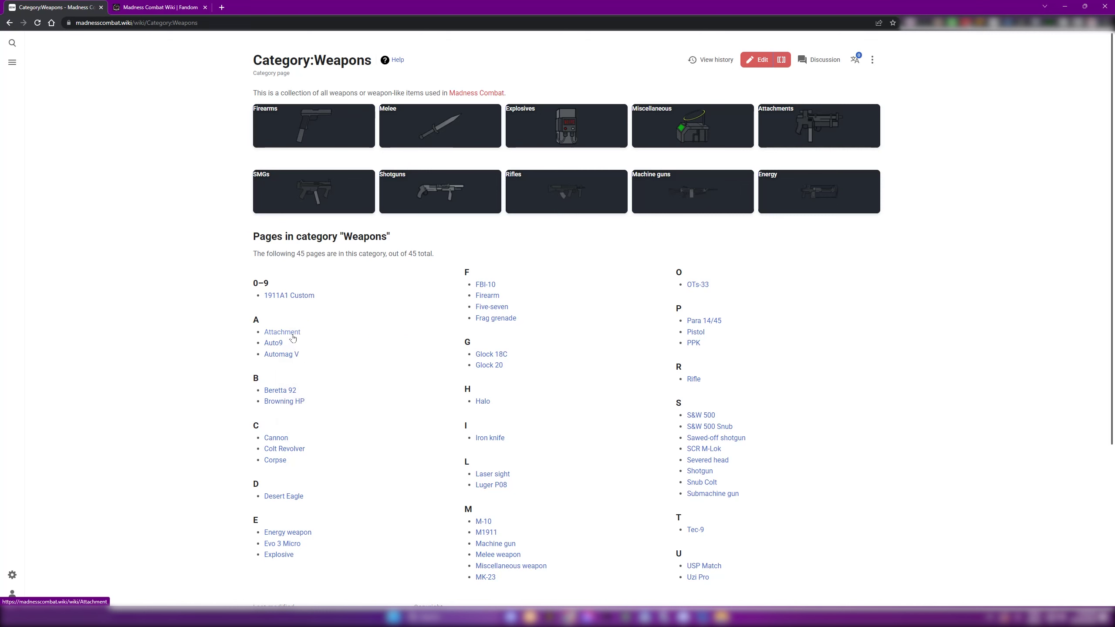
scroll(293, 338, "down", 4)
mouse_move(499, 375)
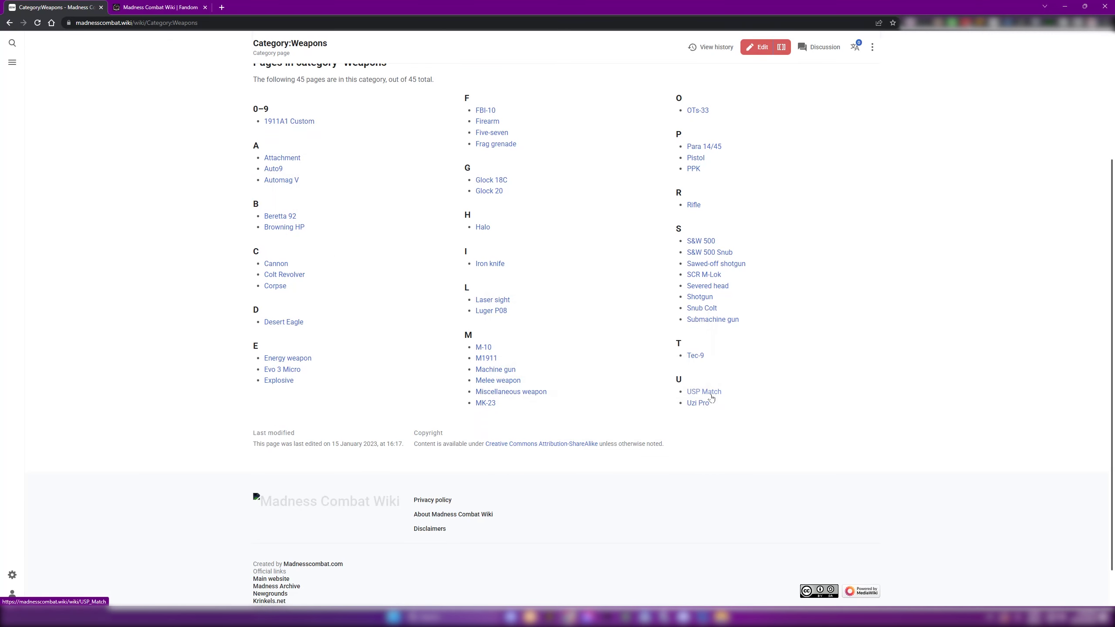
scroll(586, 348, "up", 4)
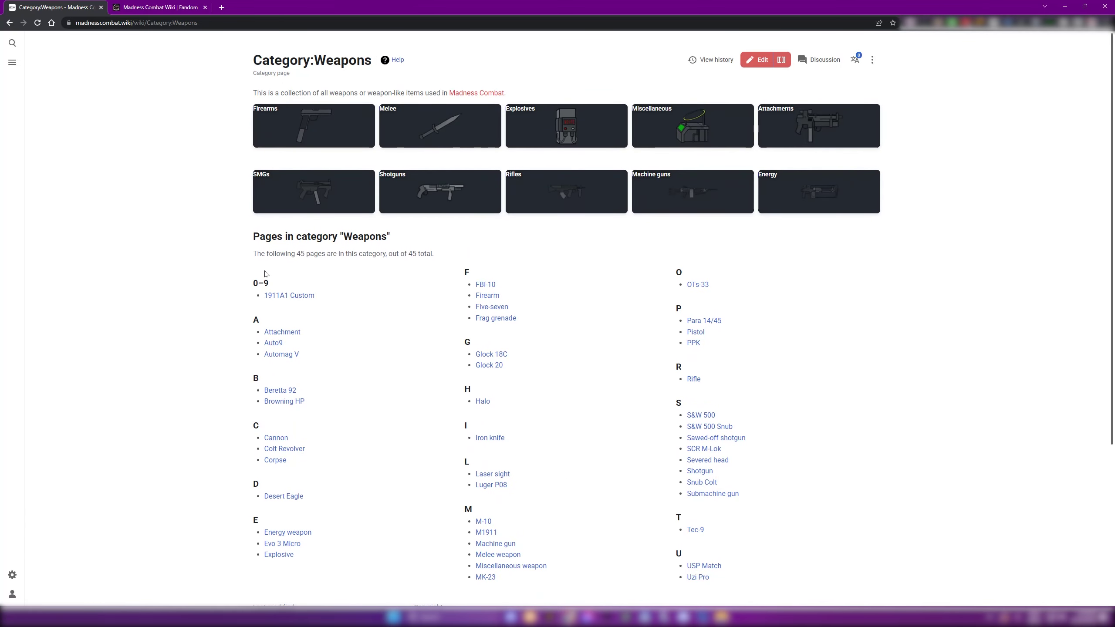
left_click(707, 578)
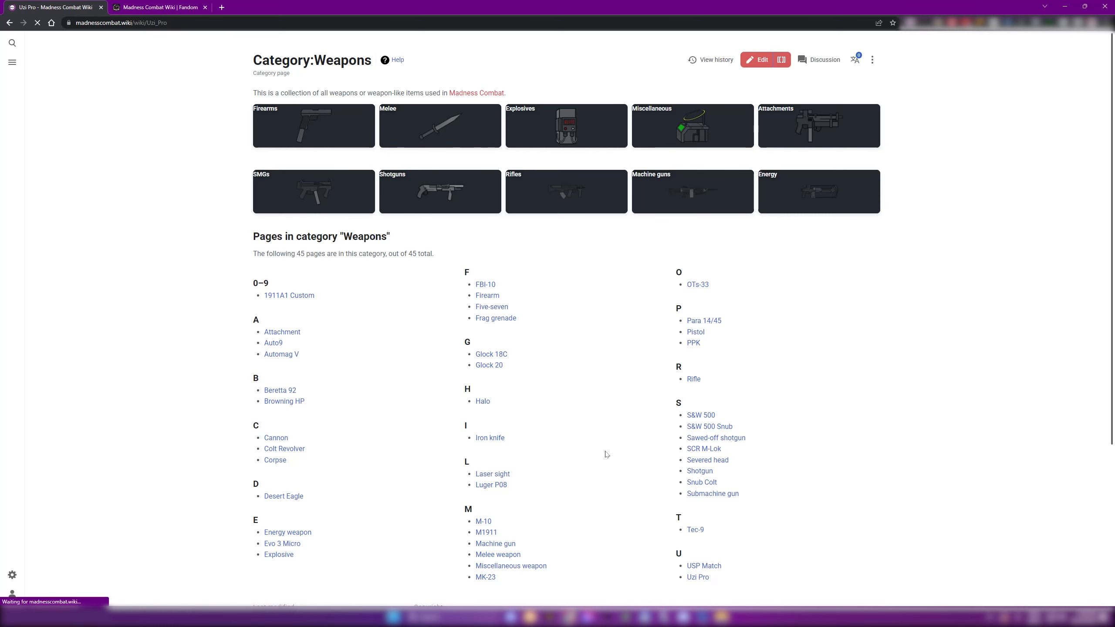
- Open the Uzi Pro article from the Fandom wiki's Weaponry table in a separate browser tab and switch to it
left_click(169, 8)
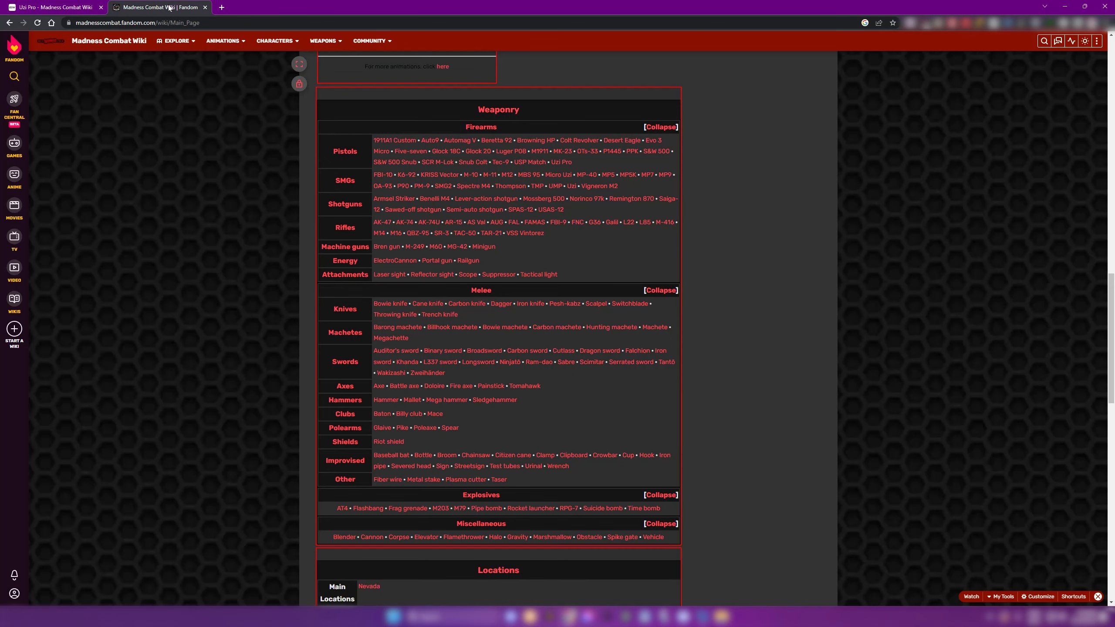
middle_click(566, 166)
key("ctrl+Tab")
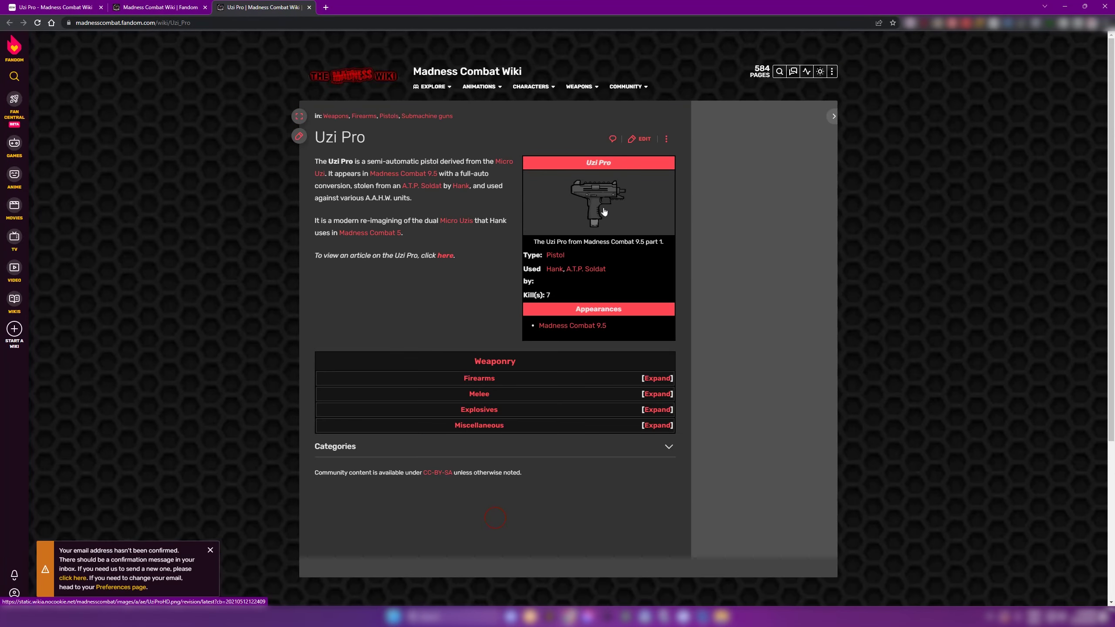
- Open the Fandom article's Uzi Pro image at full size and save it to the computer as UziProHD.webp
left_click(604, 212)
right_click(578, 313)
left_click(606, 320)
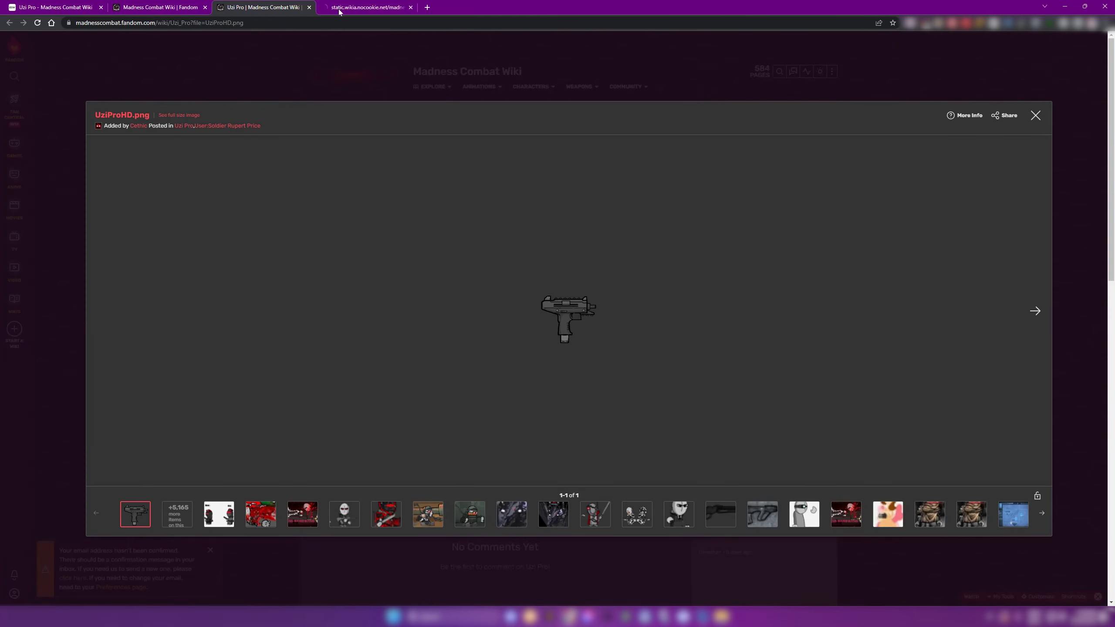
left_click(364, 7)
right_click(556, 298)
left_click(574, 316)
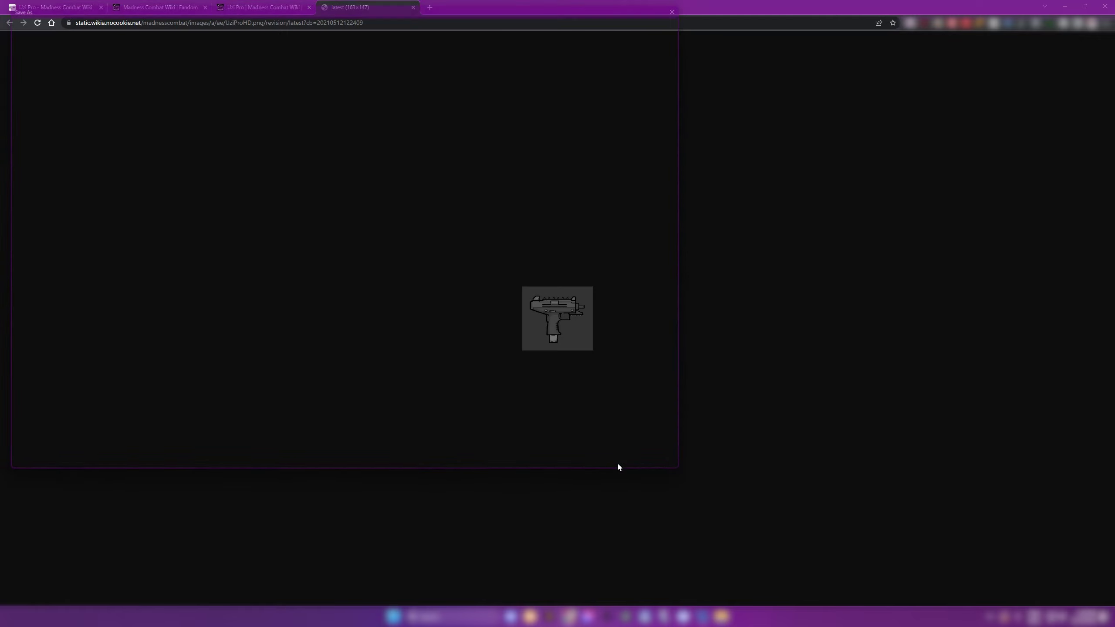
left_click(618, 464)
- Return to the independent wiki's Uzi Pro page, start editing it visually and place the cursor in the body text
left_click(185, 4)
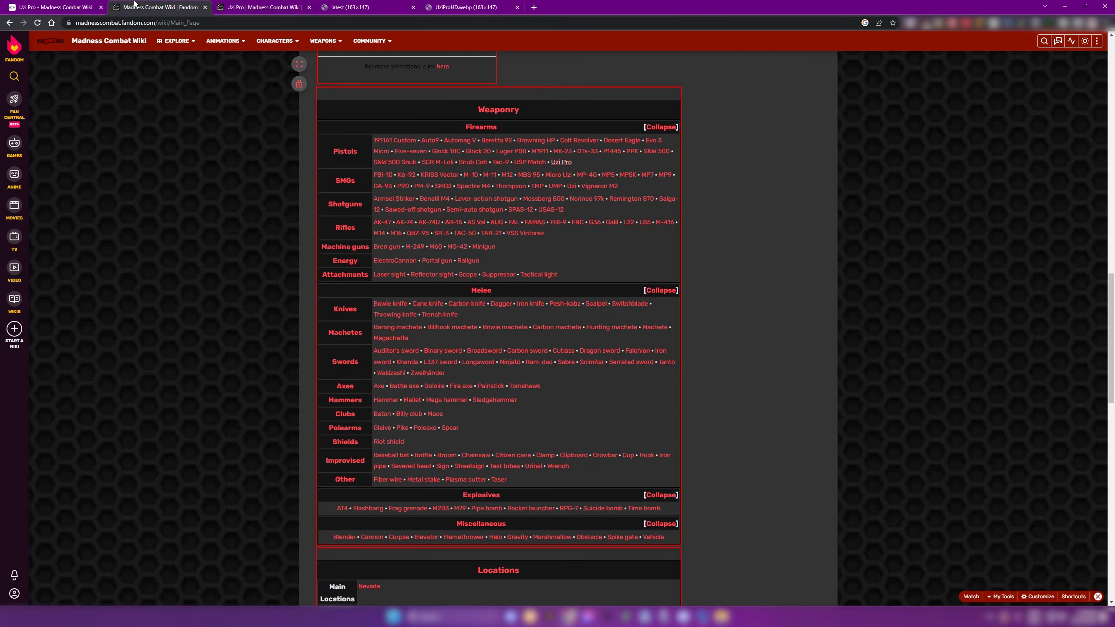
left_click(57, 7)
left_click(654, 71)
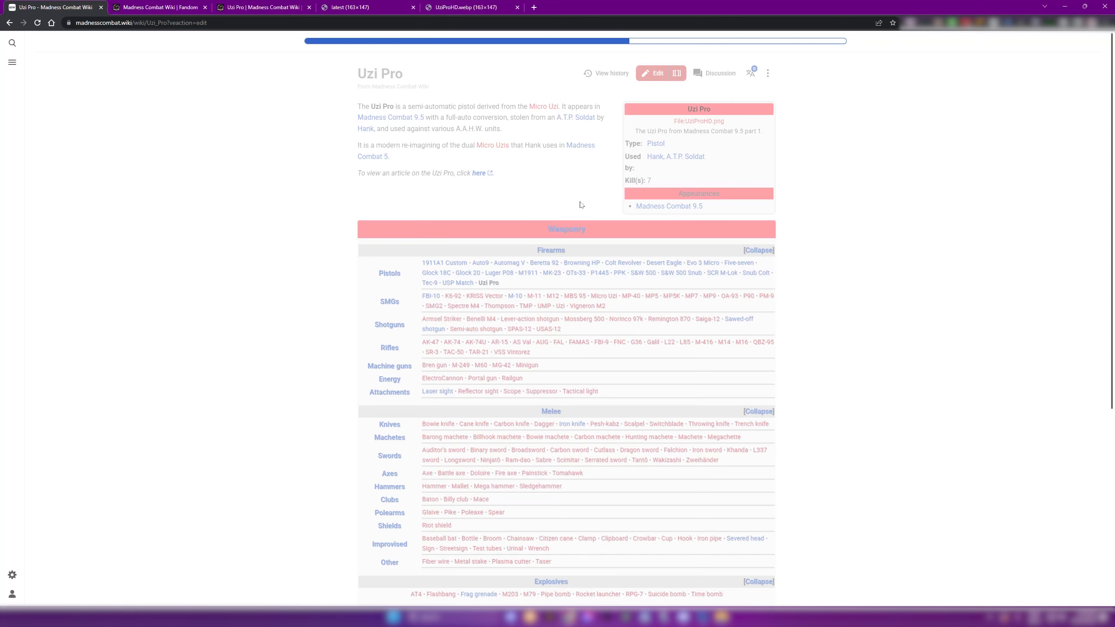
left_click(469, 200)
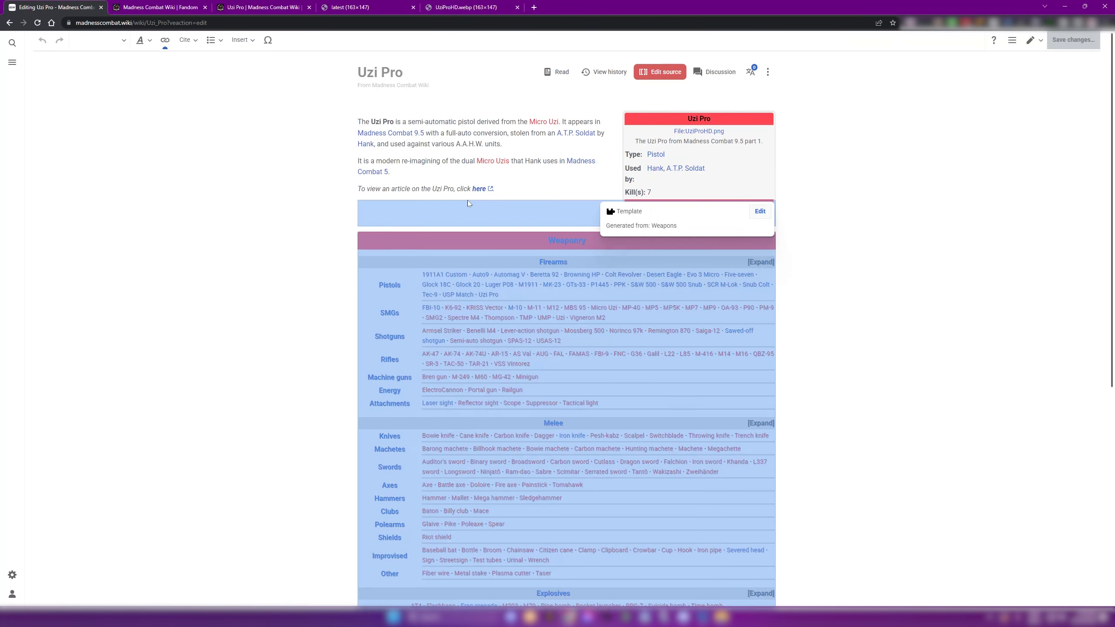
left_click(523, 157)
- Start inserting media into the page and choose UziProHD.webp as the file to upload
left_click(242, 39)
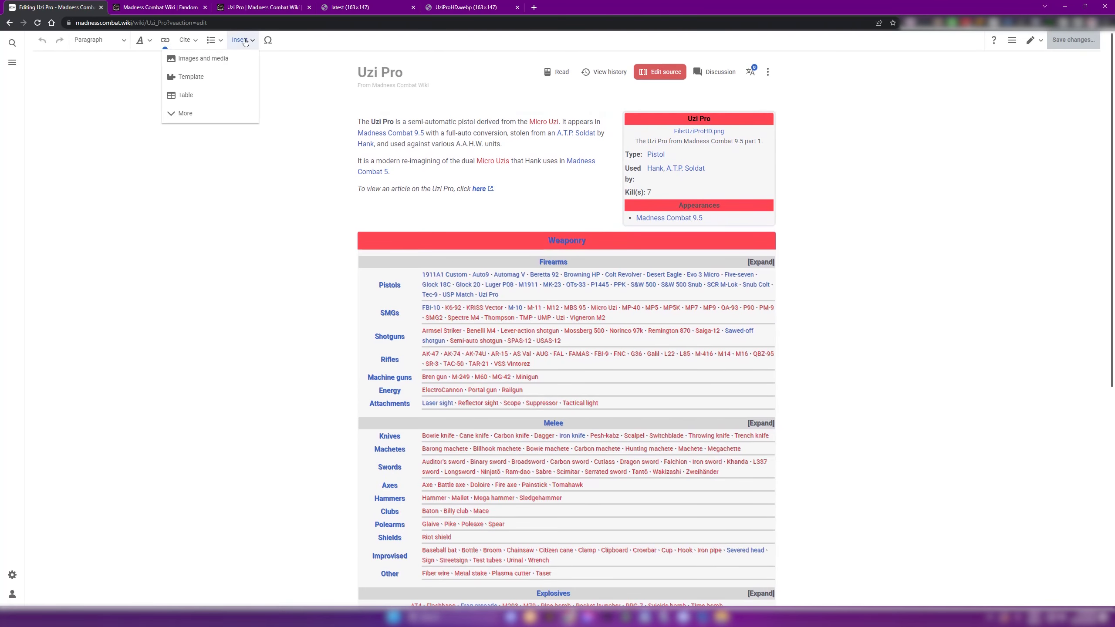
left_click(234, 59)
left_click(411, 207)
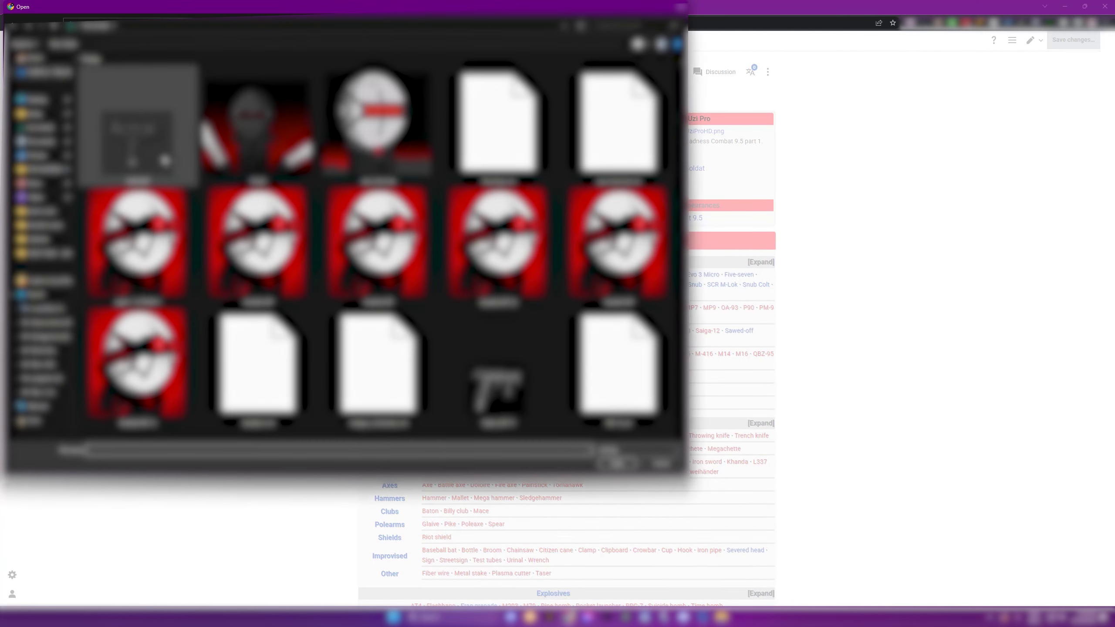
double_click(163, 158)
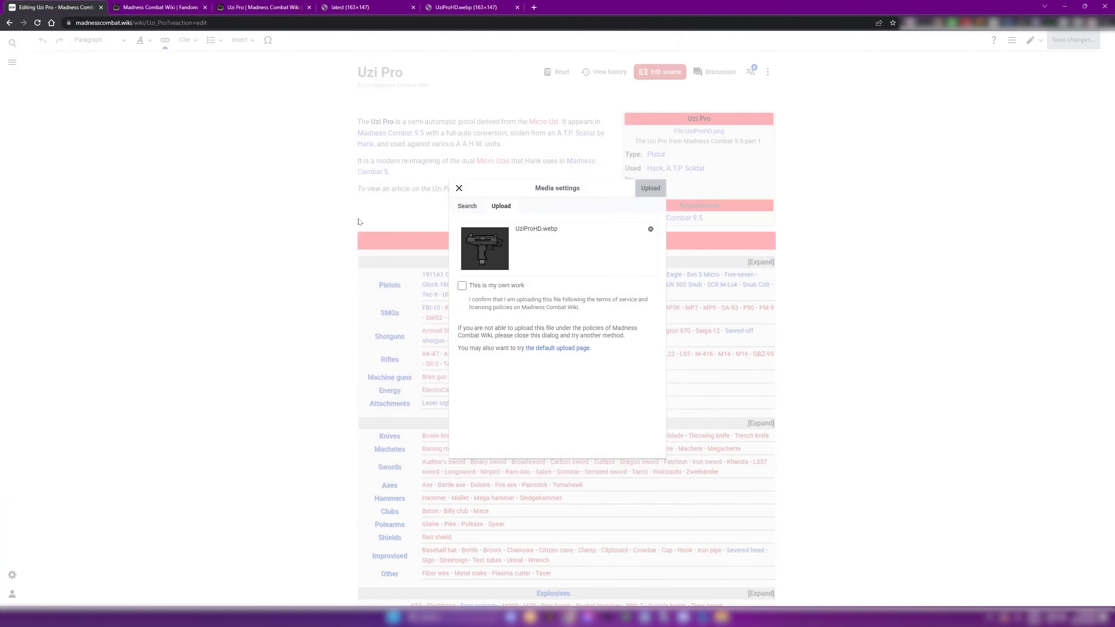
- Confirm the image as own work and upload it with UziProHD as both its name and its description
left_click(462, 286)
left_click(643, 190)
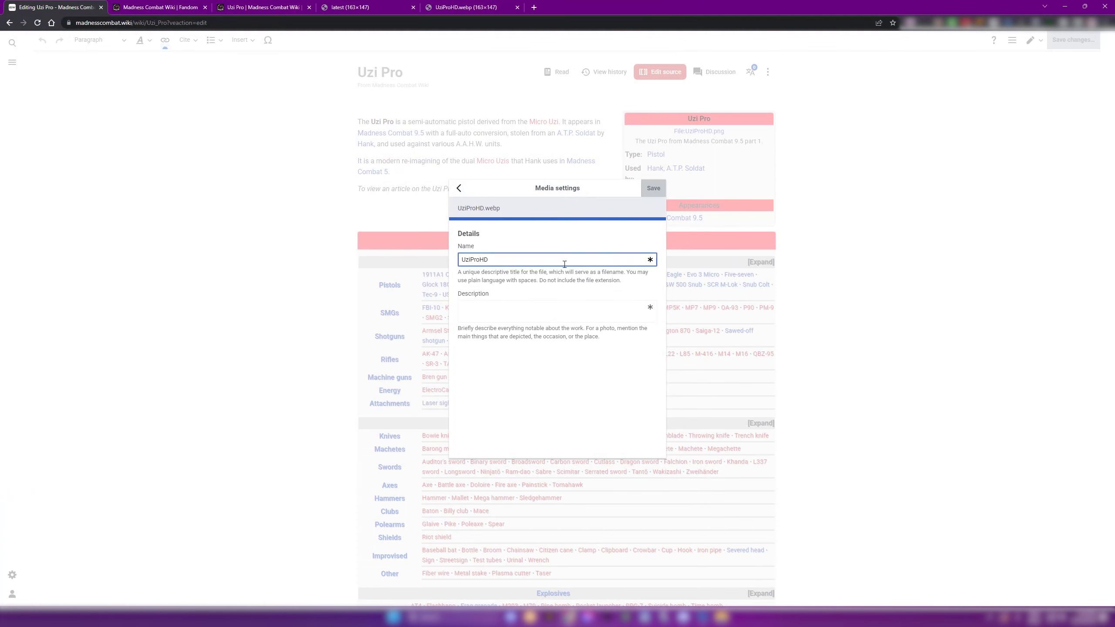
key("ctrl+a")
key("ctrl+c")
key("Tab")
key("ctrl+v")
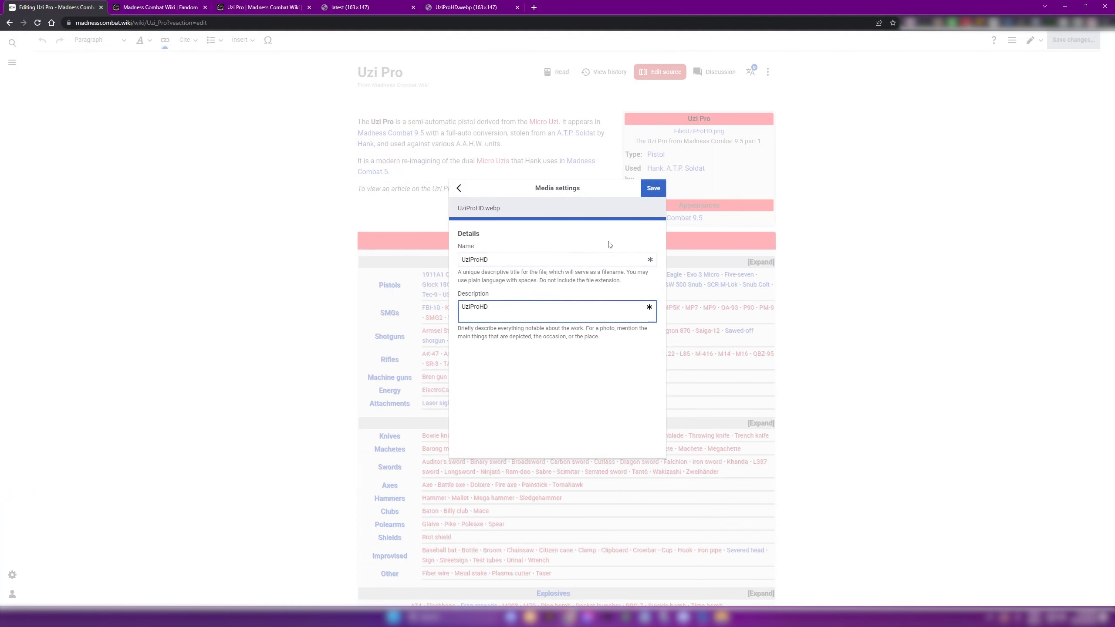
left_click(648, 190)
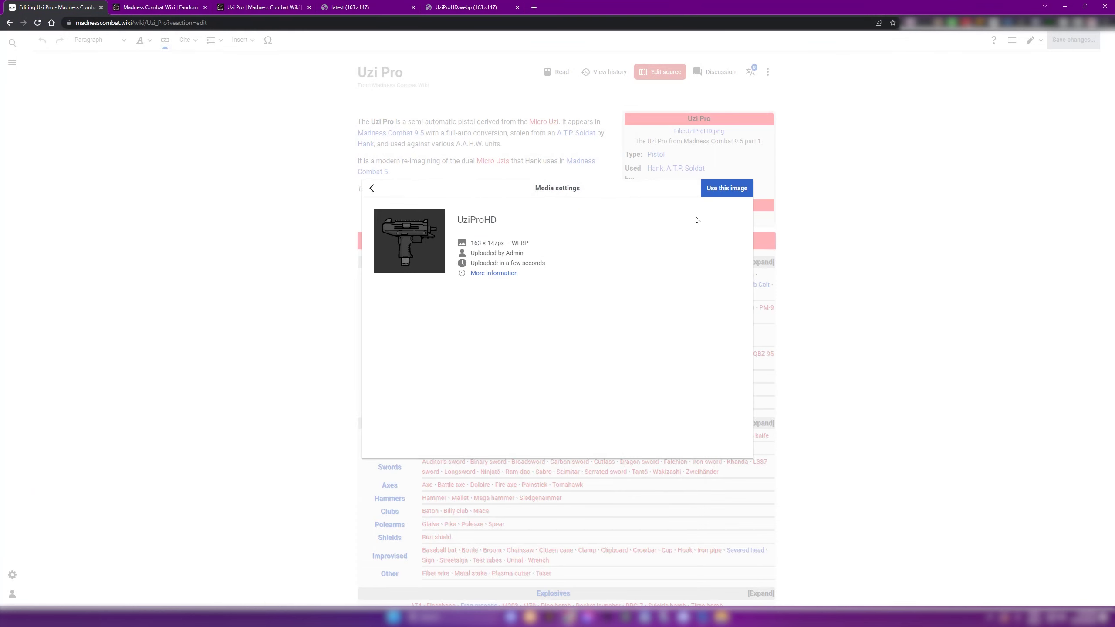
- Insert the uploaded UziProHD image into the Uzi Pro page with the default media settings
left_click(727, 188)
left_click(657, 188)
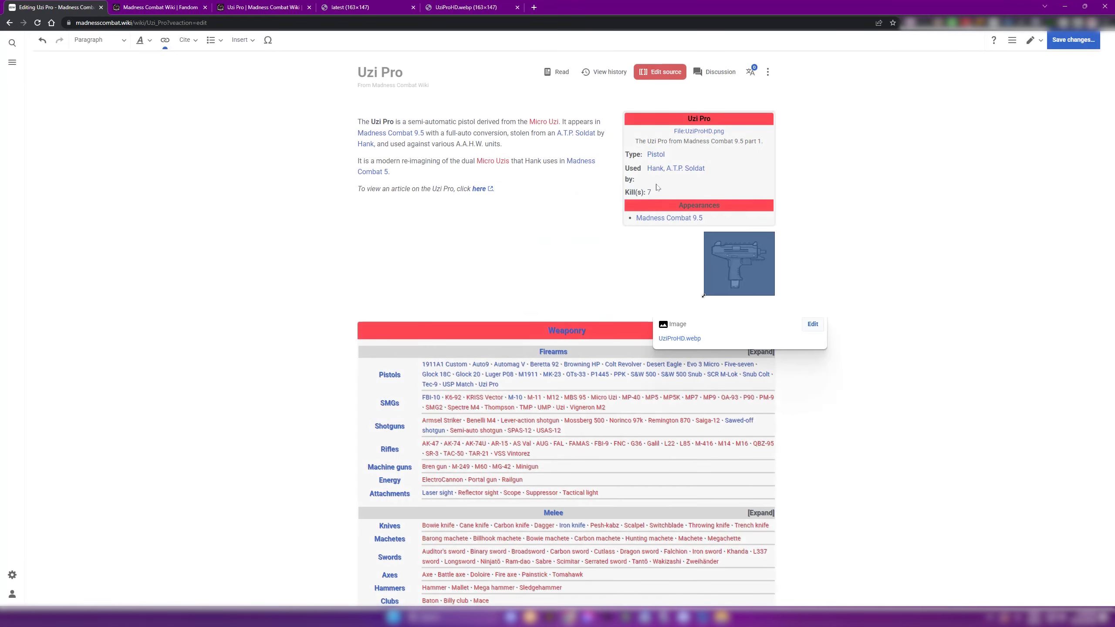
left_click(734, 262)
scroll(734, 261, "down", 3)
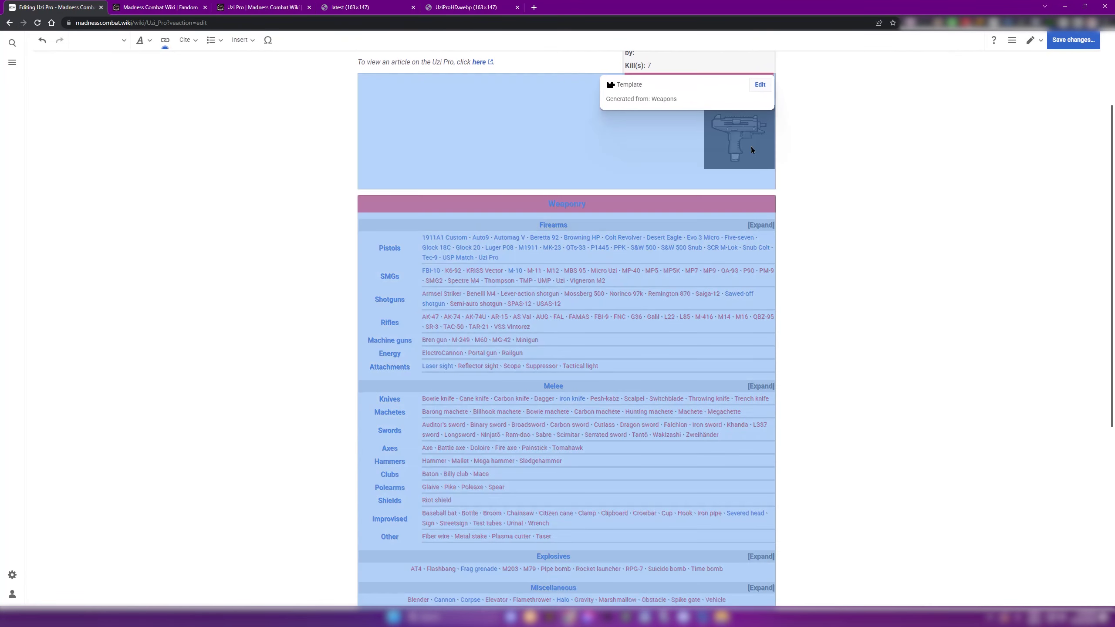
scroll(750, 149, "up", 3)
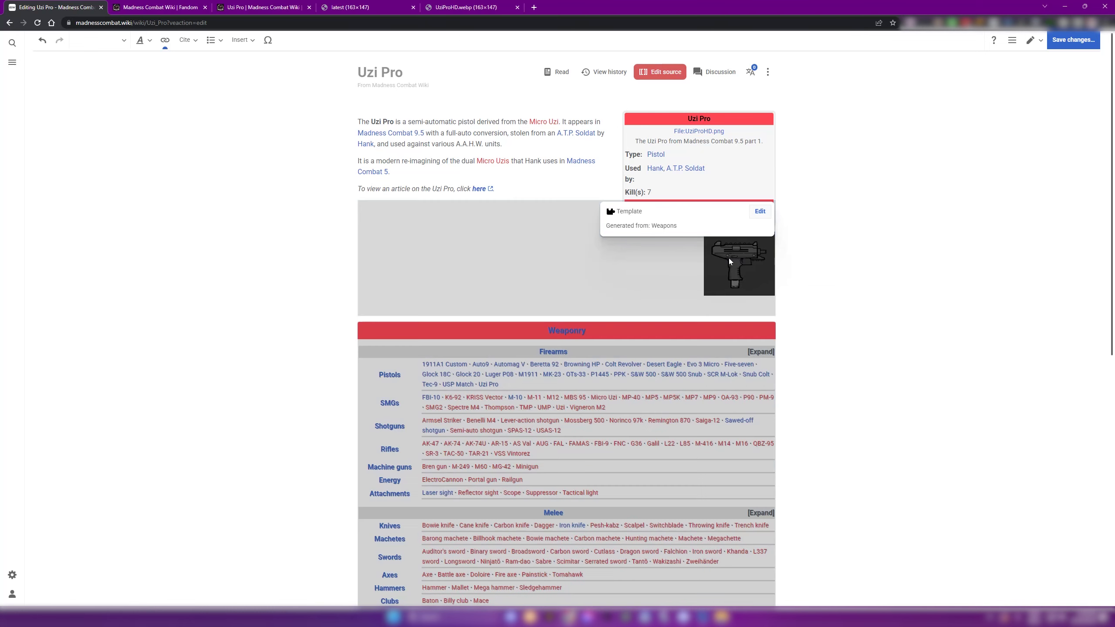
- Switch to source editing and remove the [[File:UziProHD.webp|thumb]] line from the body text
left_click(660, 72)
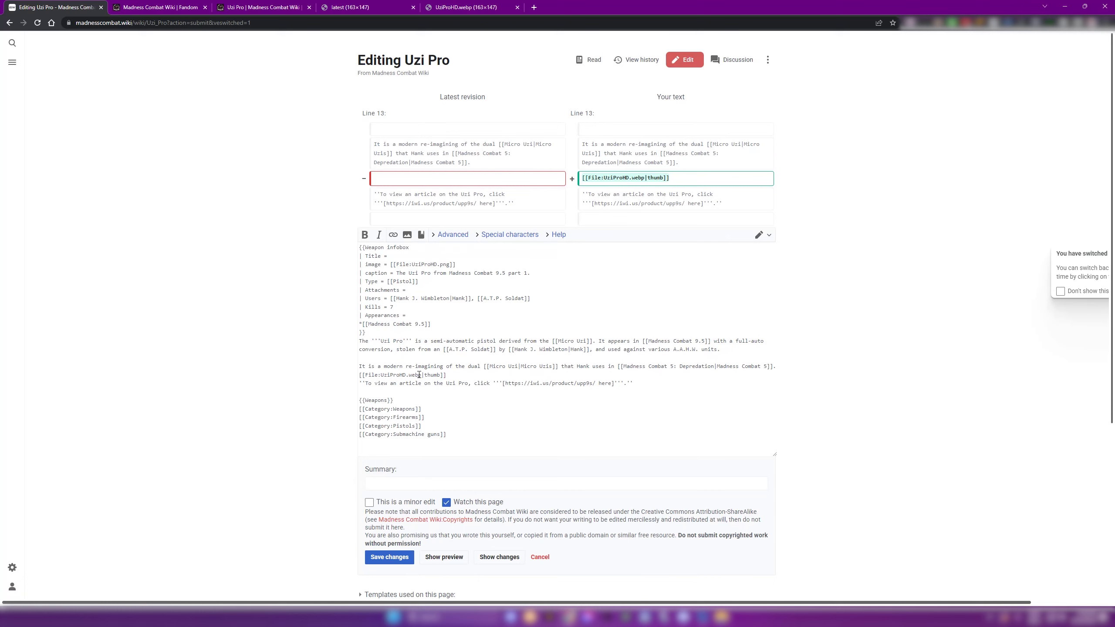
left_click_drag(421, 374, 346, 376)
key("BackSpace")
key("BackSpace")
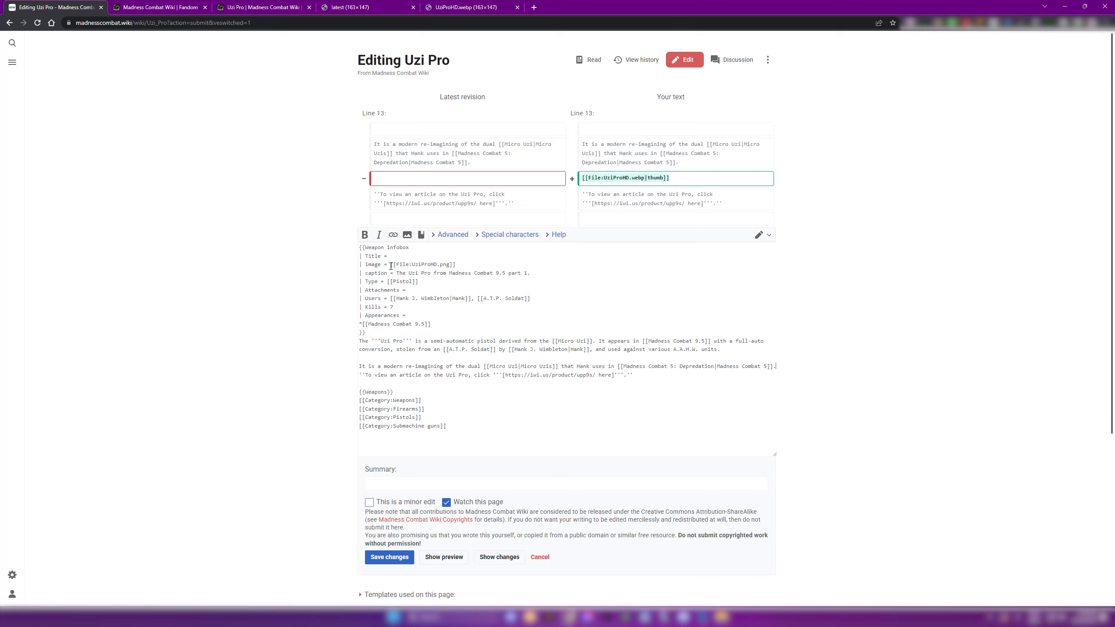
- Set the weapon infobox image to File:UziProHD.webp and save the page
left_click_drag(391, 265, 446, 265)
type("File:UziProHD.webp")
key("ctrl+z")
type("File:UziProHD.webp")
left_click(389, 557)
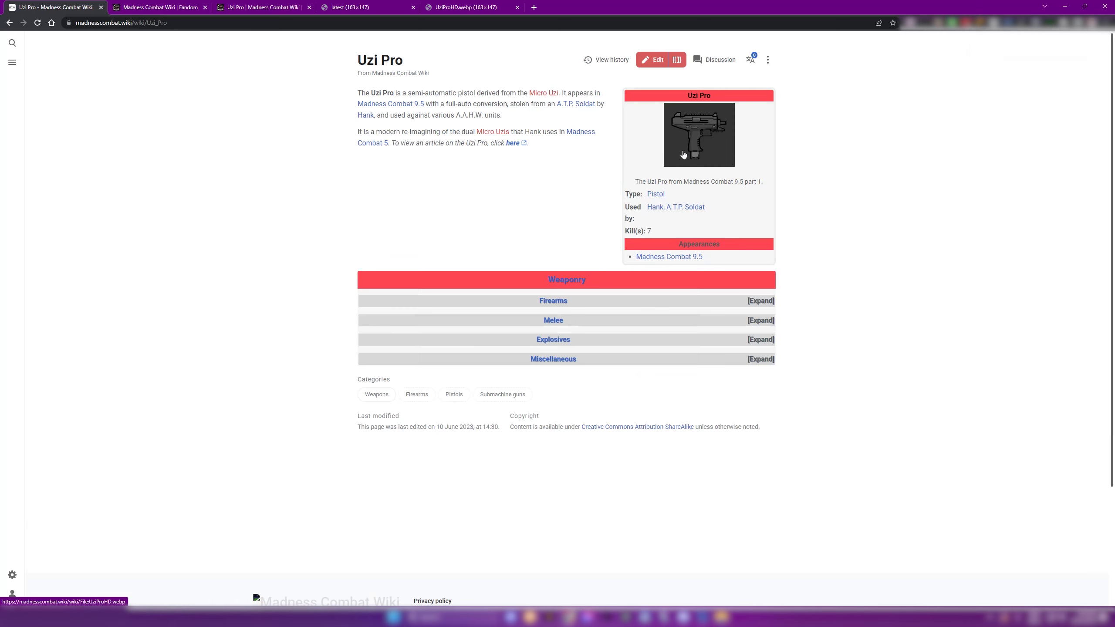
- Check the new image's file page, close the two leftover image tabs and return to the Uzi Pro page
left_click(711, 157)
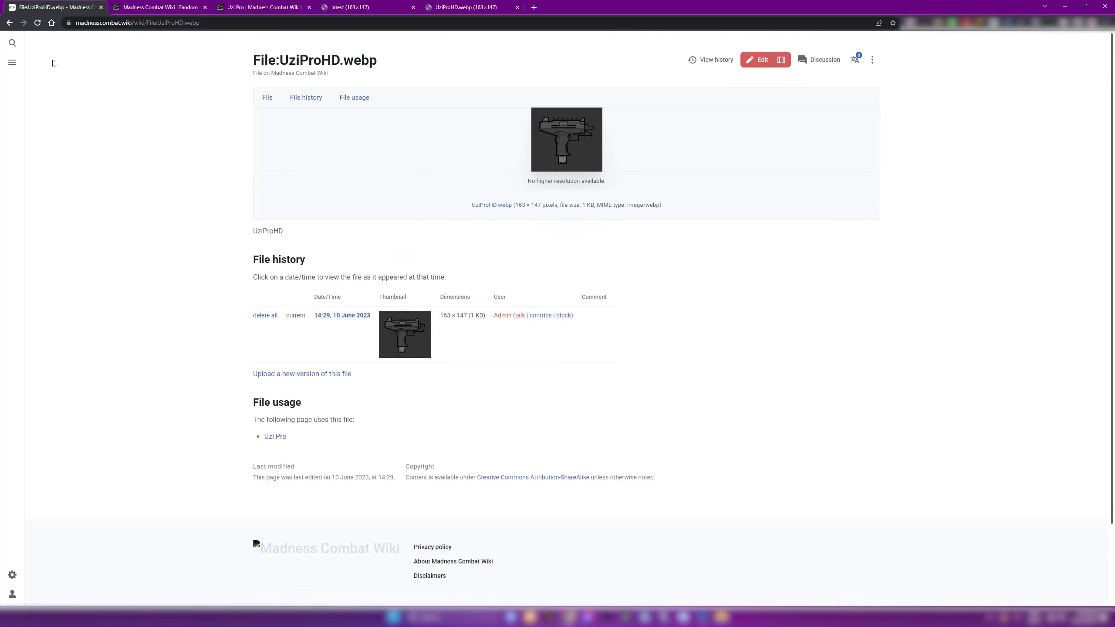
left_click(8, 22)
left_click(448, 6)
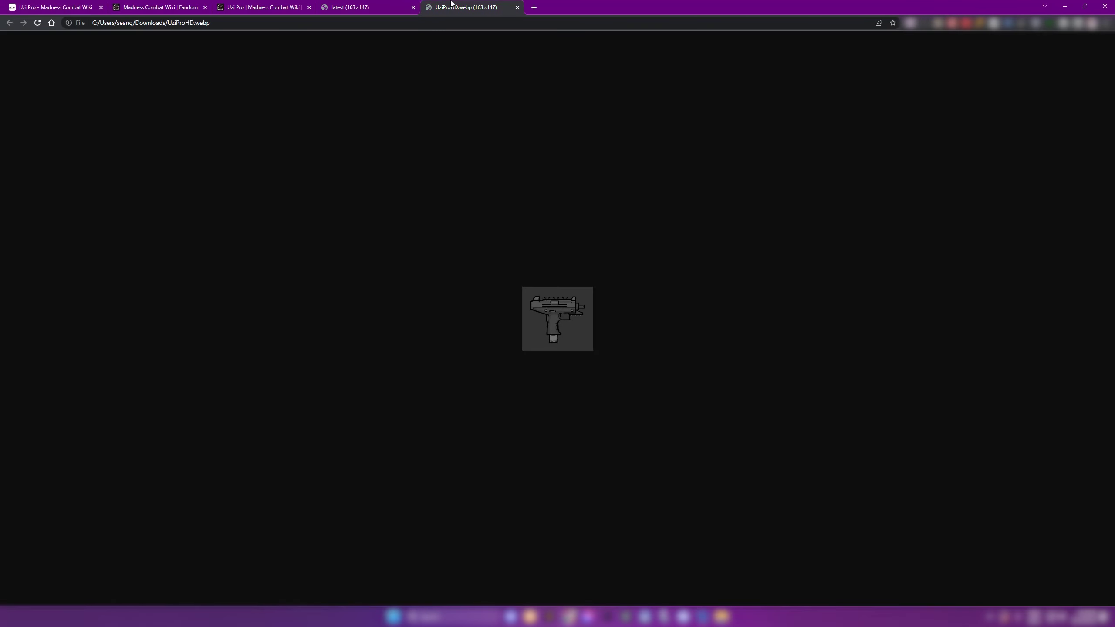
left_click(386, 6)
left_click(302, 6)
left_click(412, 7)
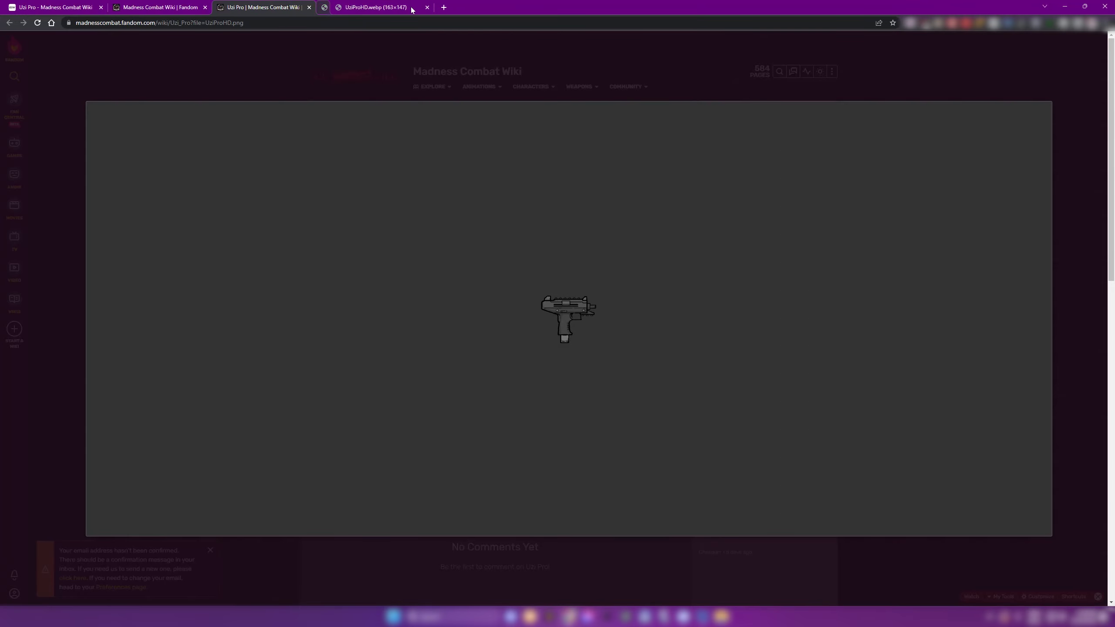
left_click(413, 7)
key("ctrl+Tab")
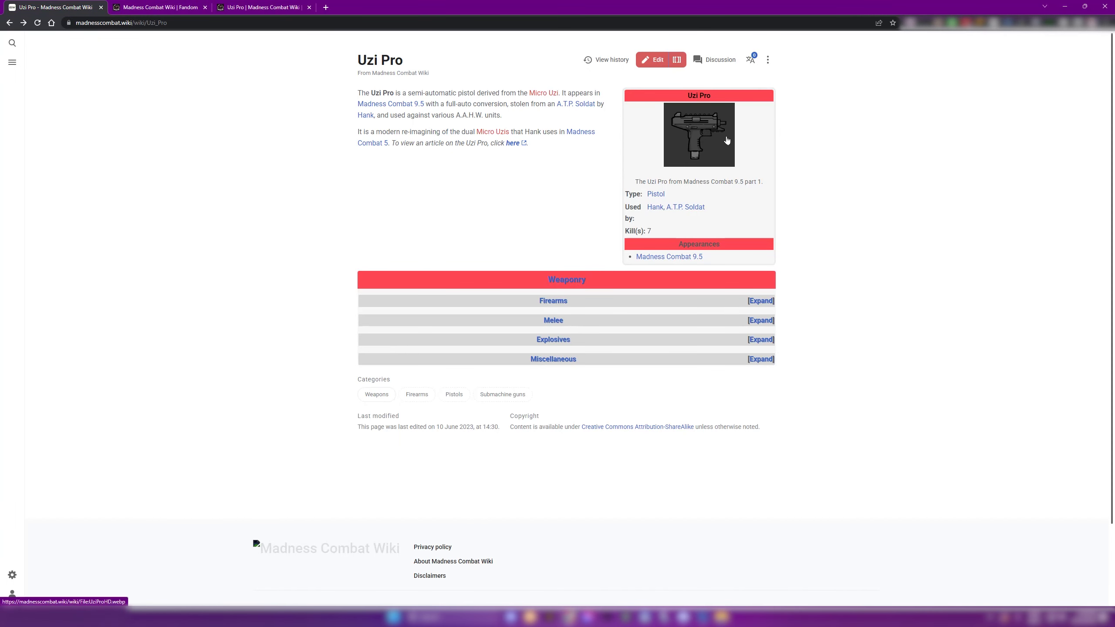
- Open the USP Match page from the Firearms list and examine the weapon links in its Weaponry table
left_click(767, 302)
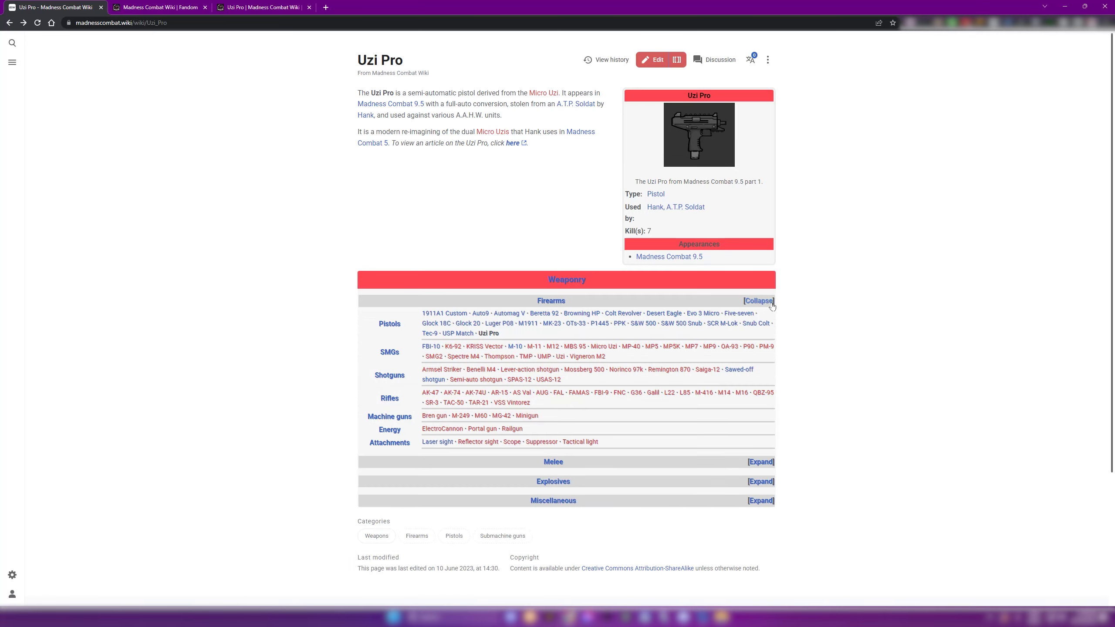
left_click(461, 333)
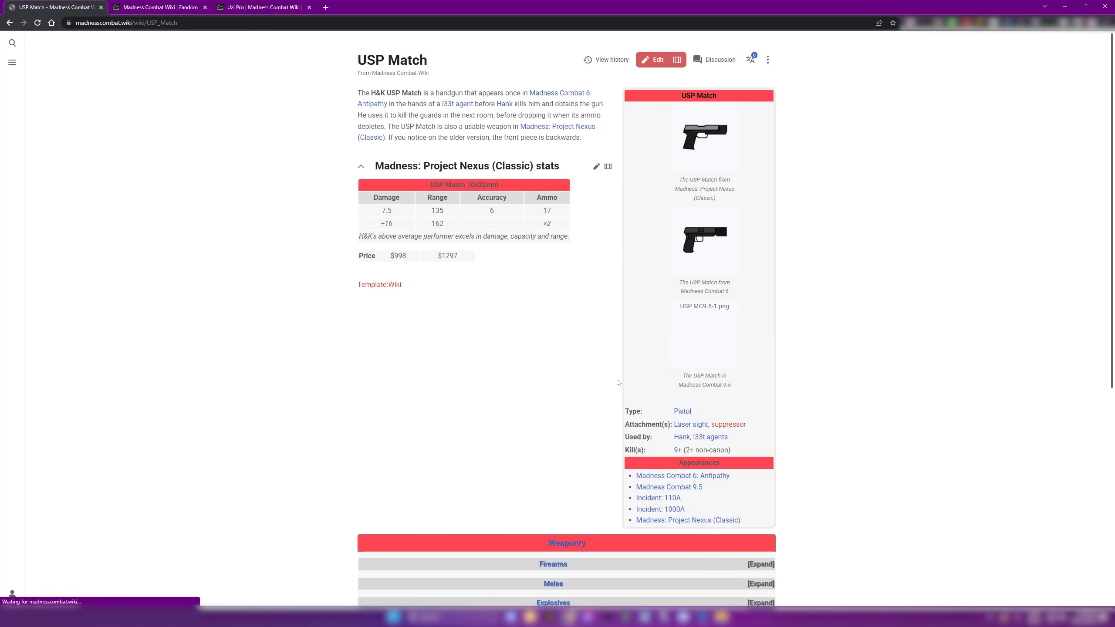
scroll(407, 407, "down", 5)
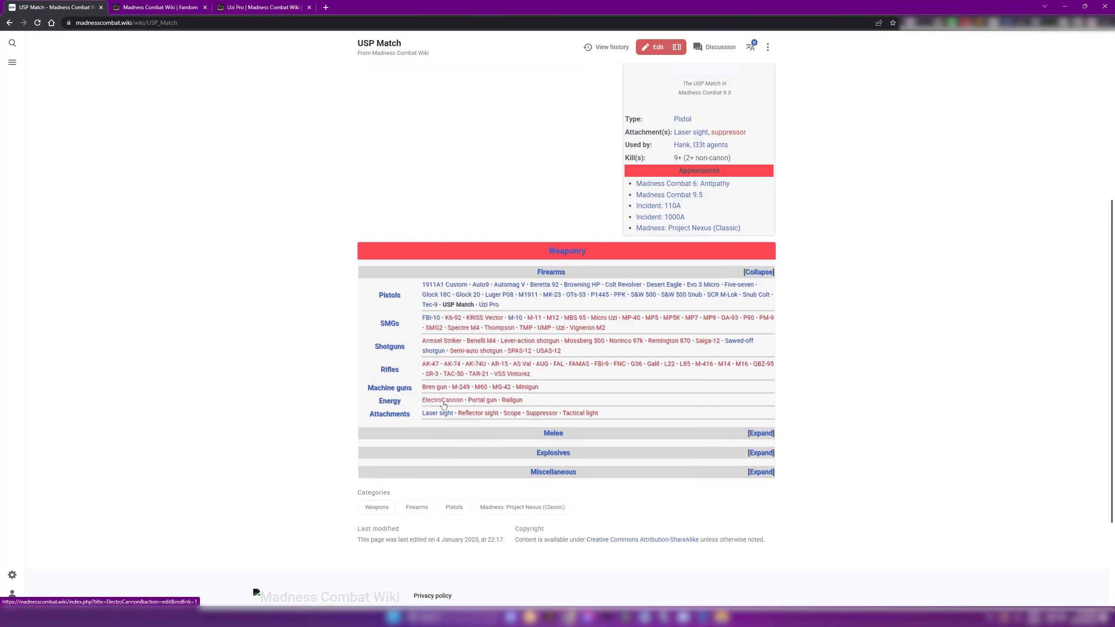
- On the Fandom Uzi Pro article, expand the Miscellaneous and Firearms lists and open the Railgun page
left_click(268, 5)
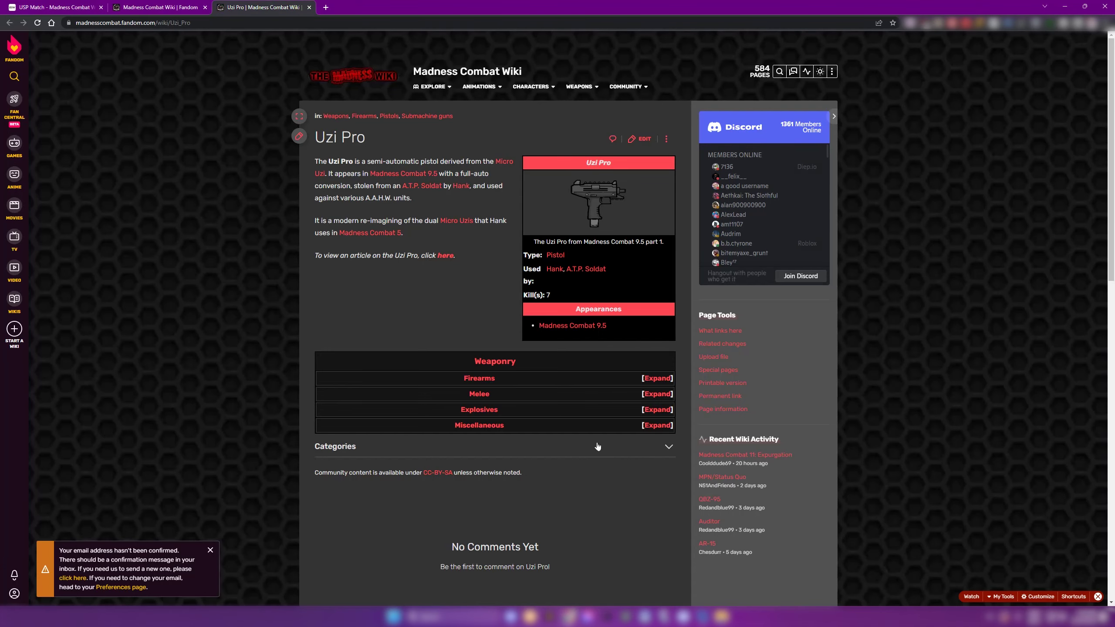
left_click(664, 426)
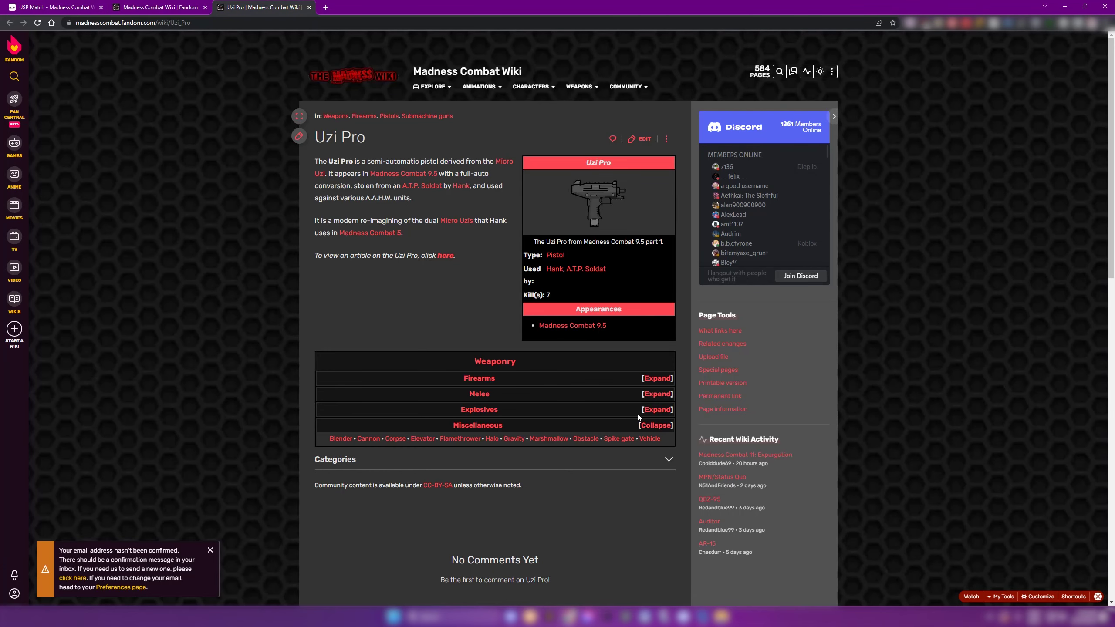
left_click(657, 378)
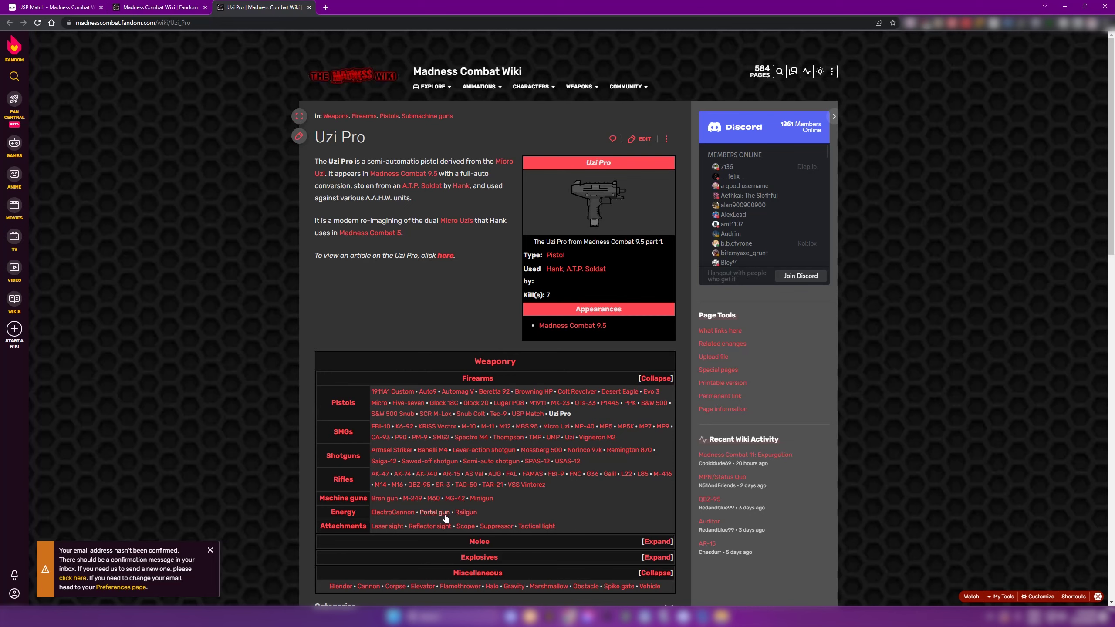
left_click(464, 513)
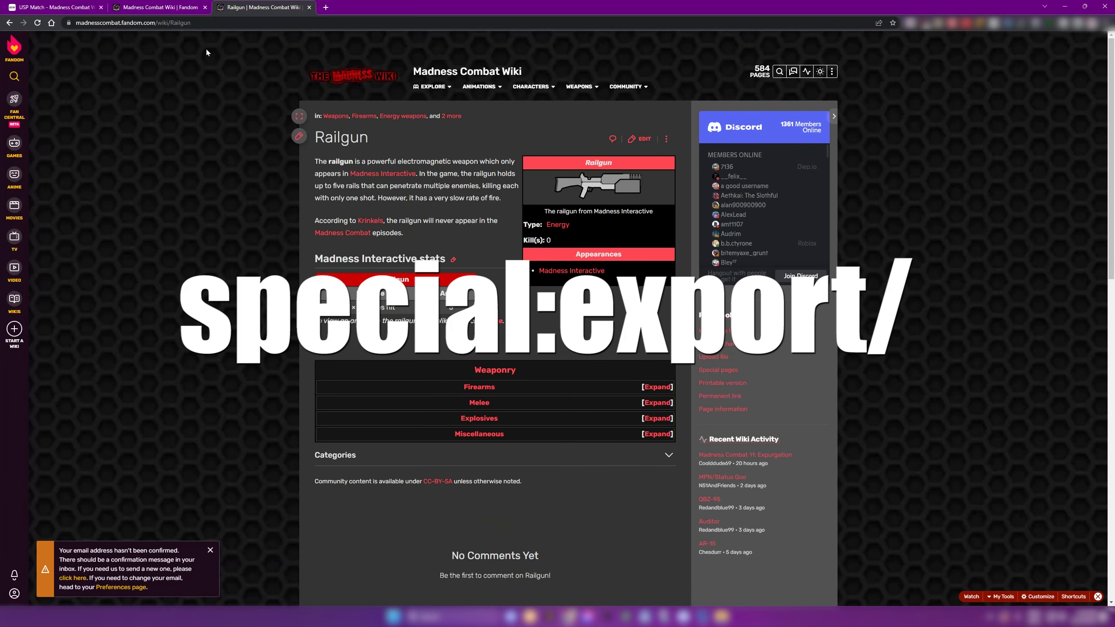
- Open Special:Export/Railgun on the Fandom wiki in a separate browser tab and save the exported page as Railgun.xml
left_click(196, 22)
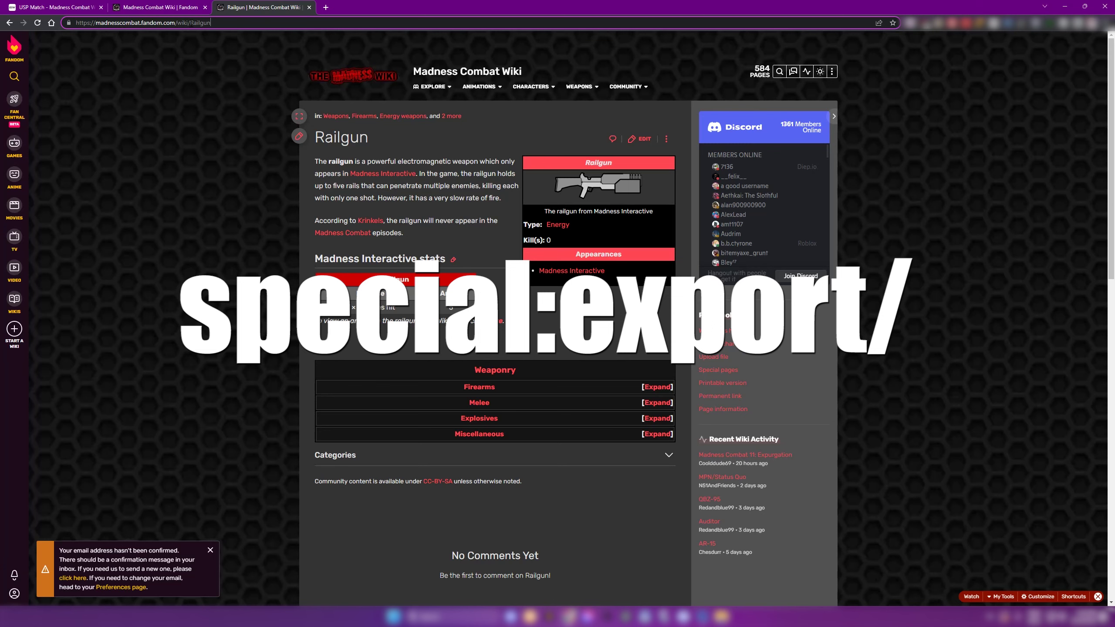
type("special:expor")
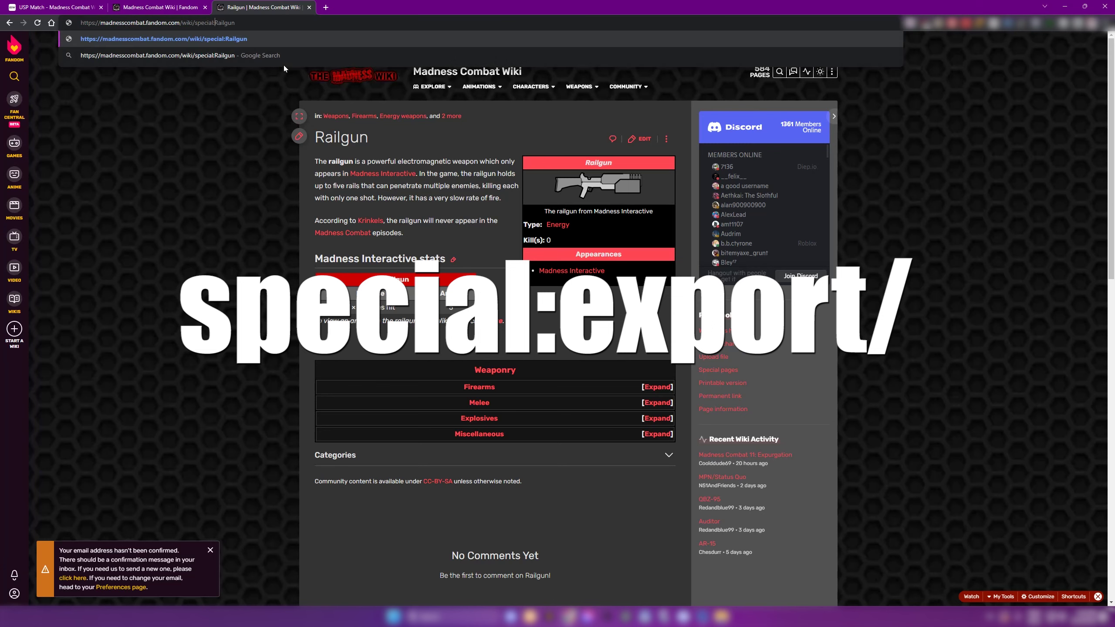
type("t/")
key("Return")
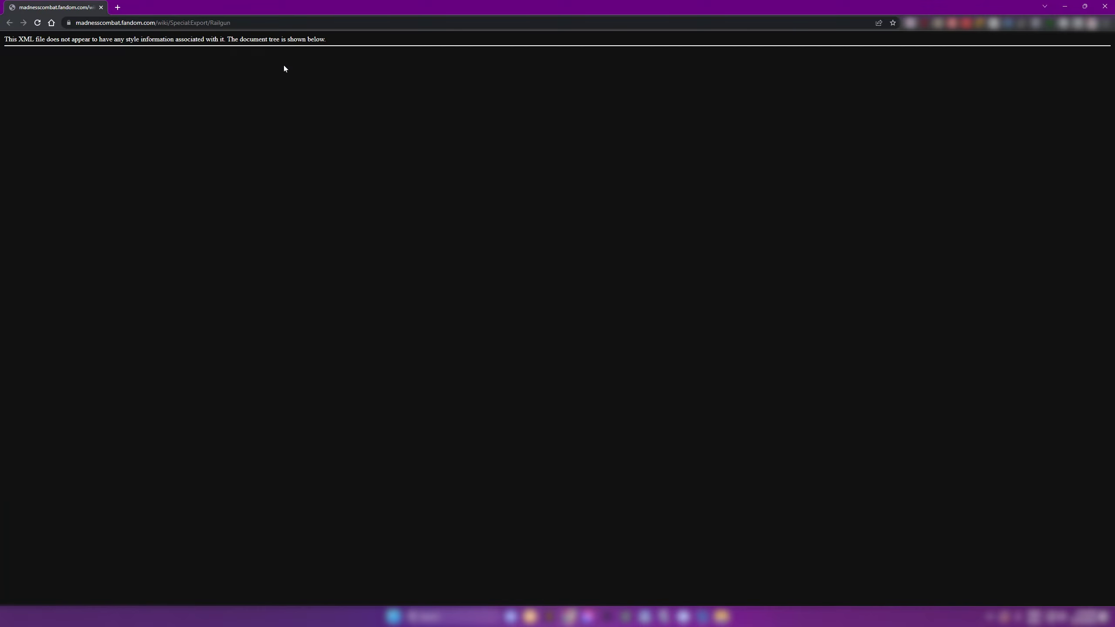
left_click_drag(85, 8, 264, 11)
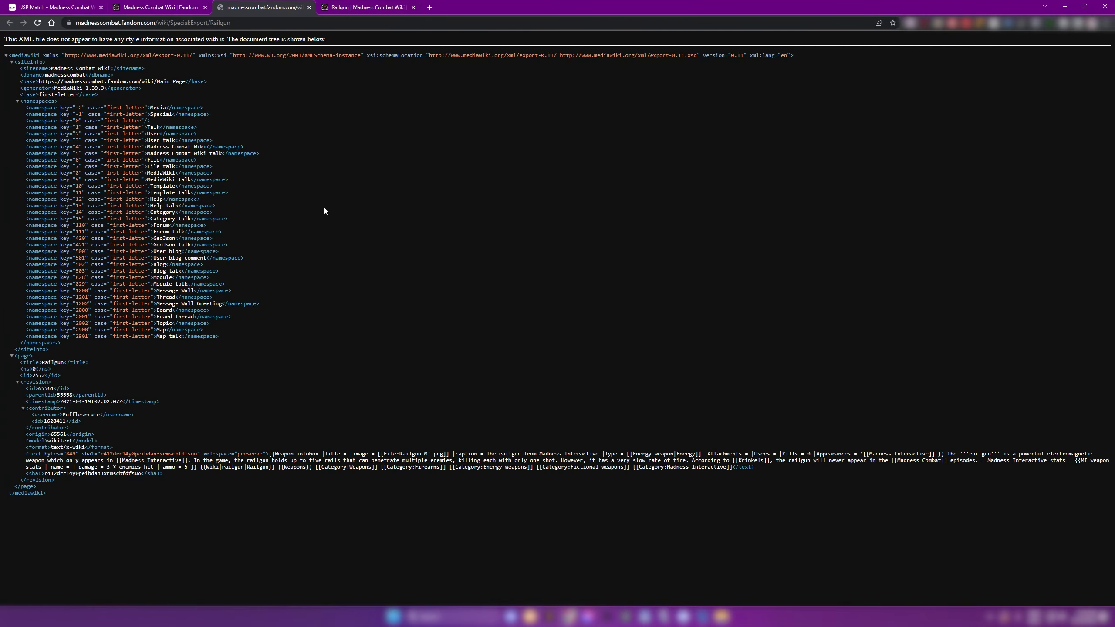
key("ctrl+s")
key("Return")
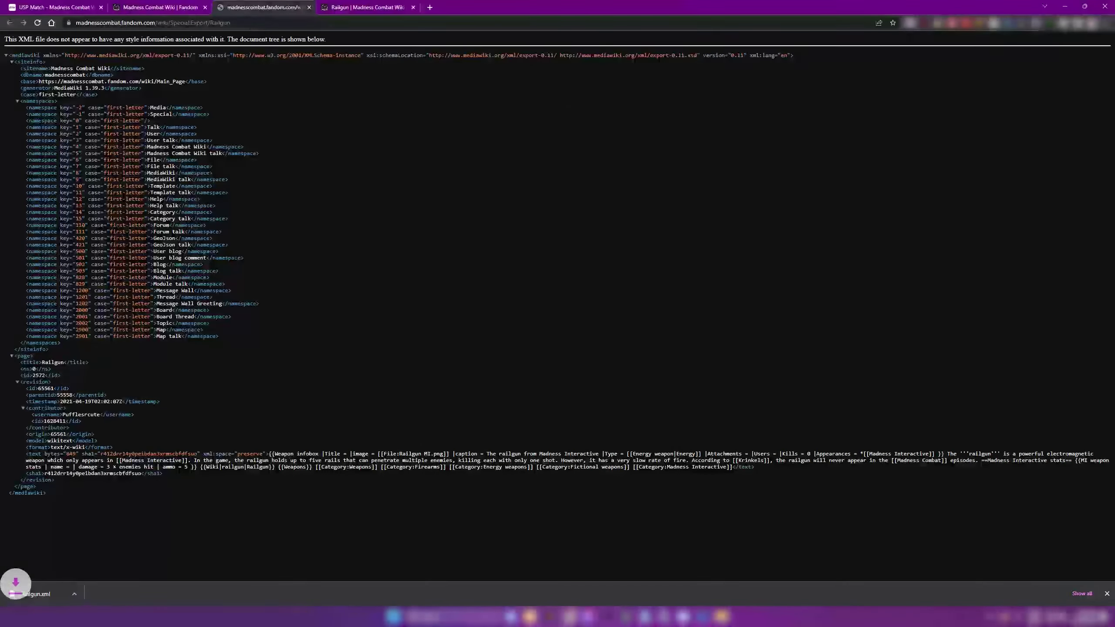
- Open the infobox image of the Fandom Railgun article at full size and save it as Railgun_MI.webp
left_click(191, 5)
scroll(498, 285, "up", 8)
left_click(368, 7)
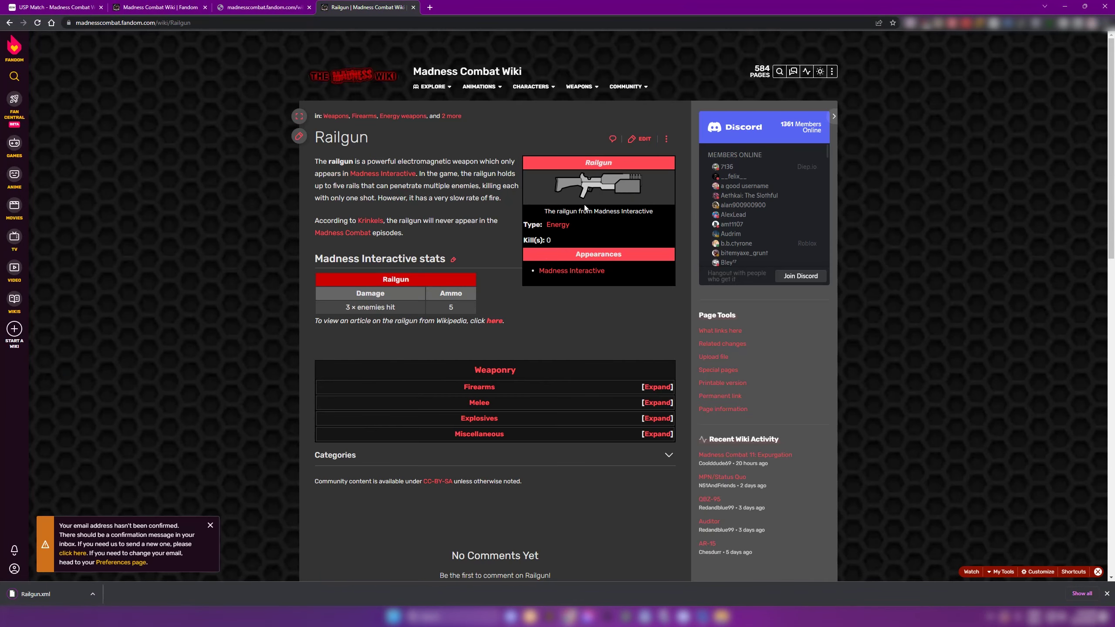
left_click(600, 195)
right_click(575, 295)
left_click(589, 302)
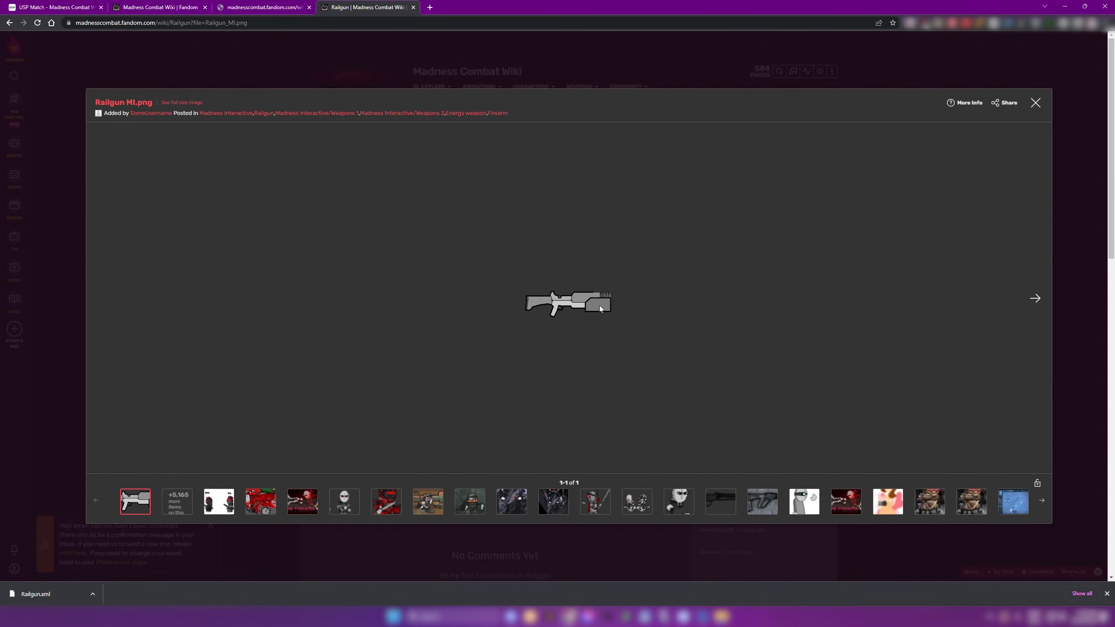
left_click(453, 7)
right_click(540, 297)
left_click(563, 306)
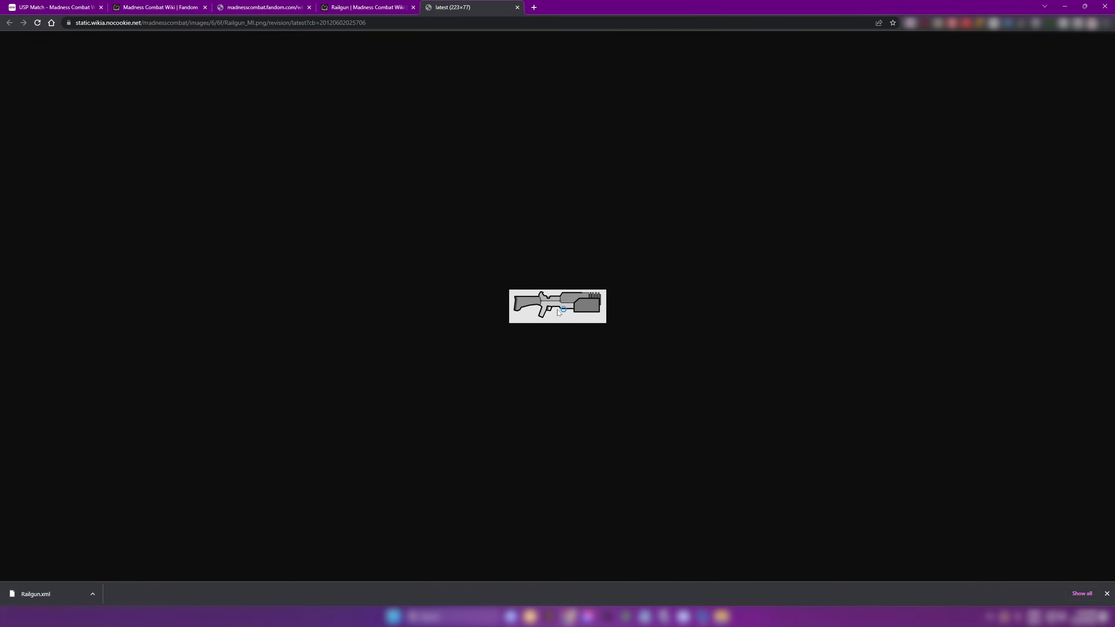
- Close the leftover image and XML export pages and return from the image viewer to the Fandom Railgun article
left_click(290, 7)
left_click(424, 8)
left_click(517, 7)
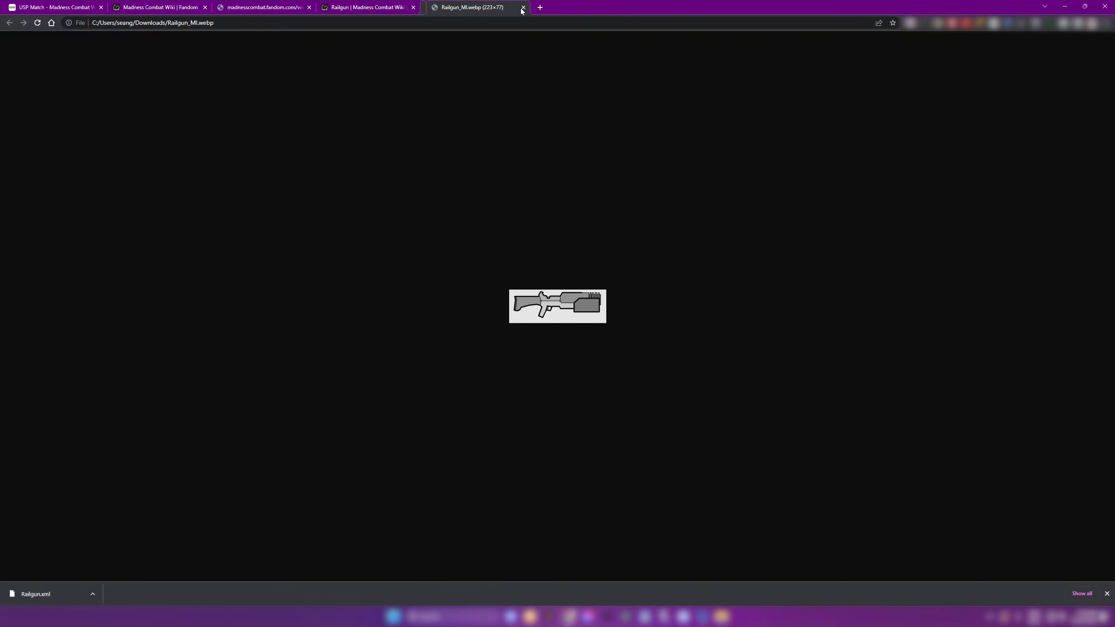
left_click(517, 7)
left_click(263, 7)
left_click(309, 7)
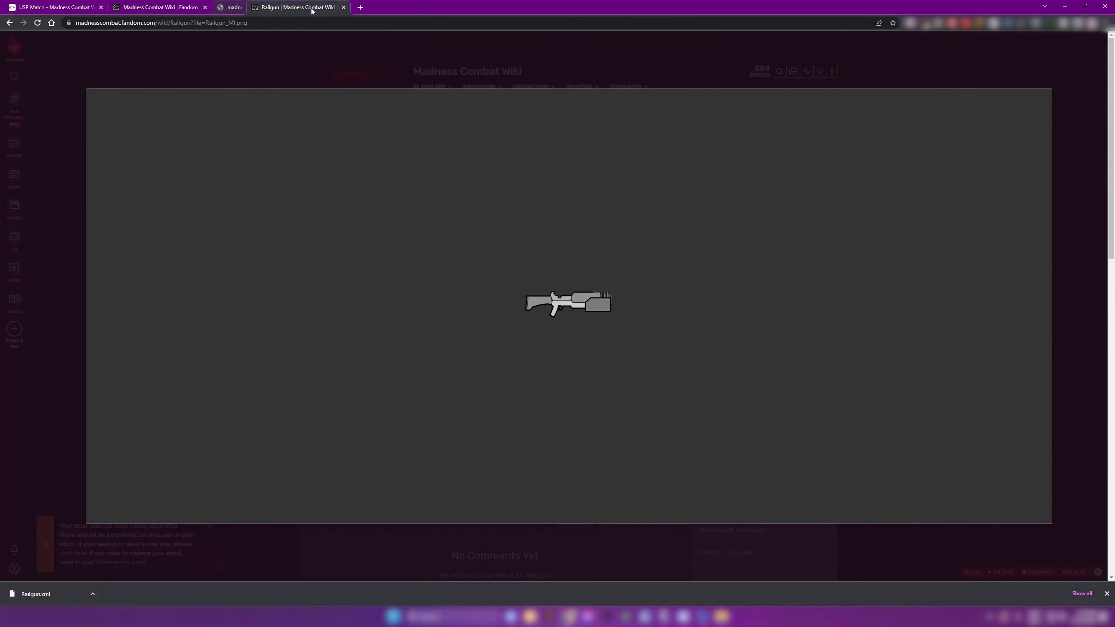
left_click(393, 109)
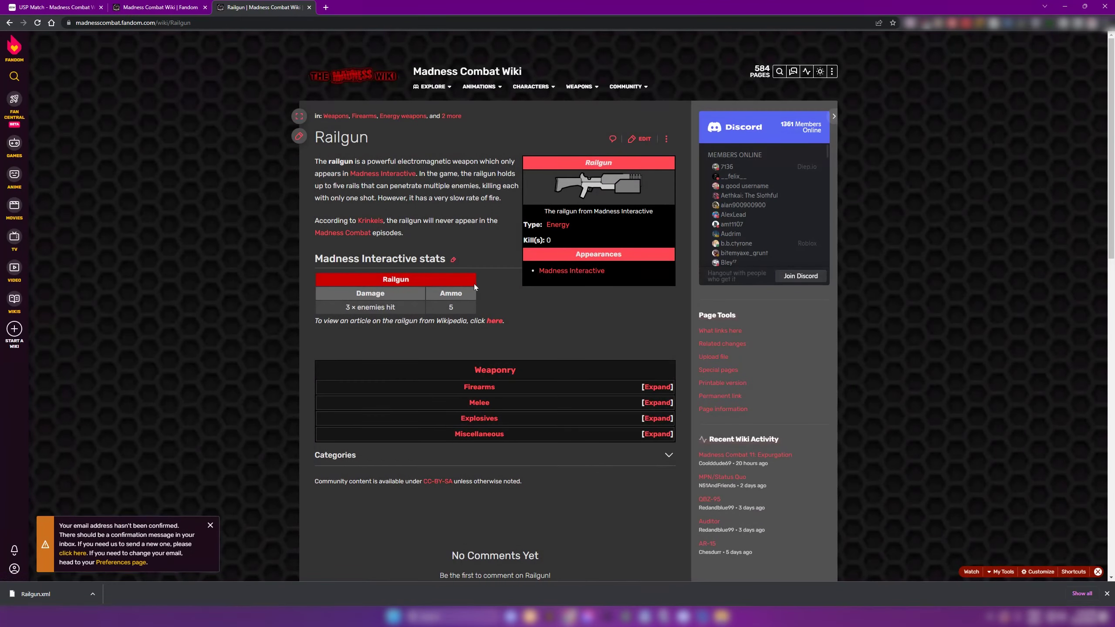
- Return to the independent wiki's USP Match page and open Special:Import through the wiki search
left_click(183, 7)
left_click(78, 7)
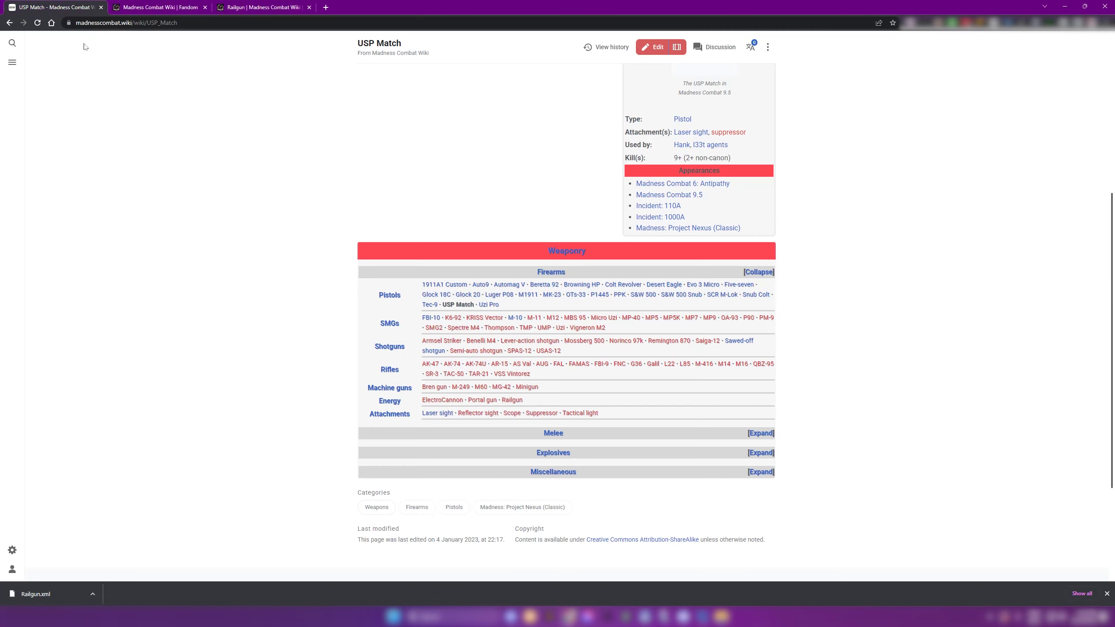
left_click(21, 46)
type("specialim")
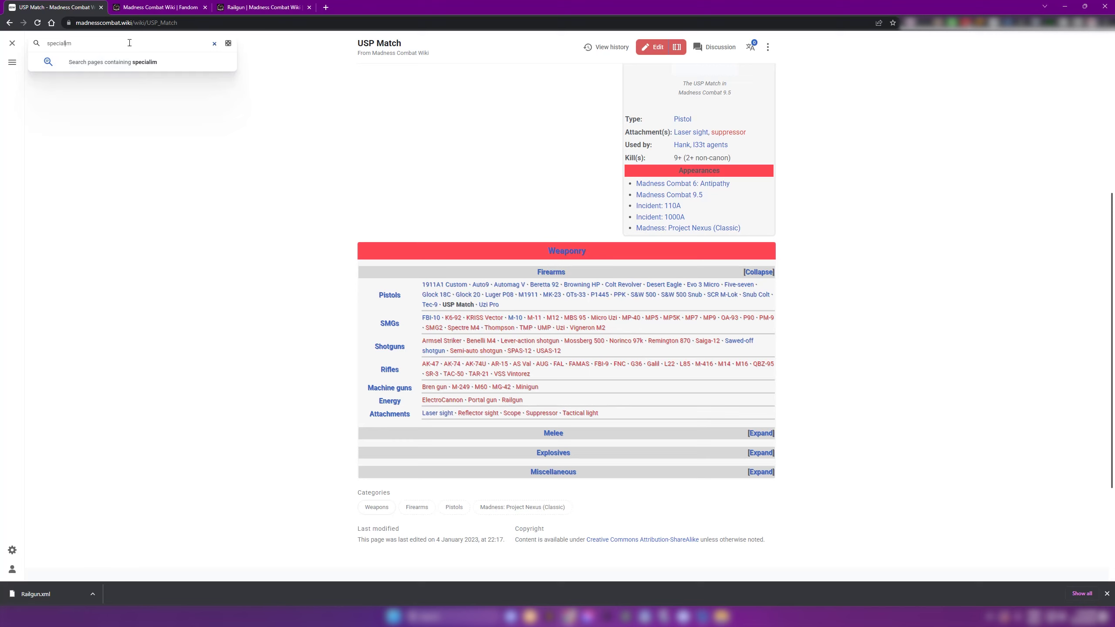
type(":")
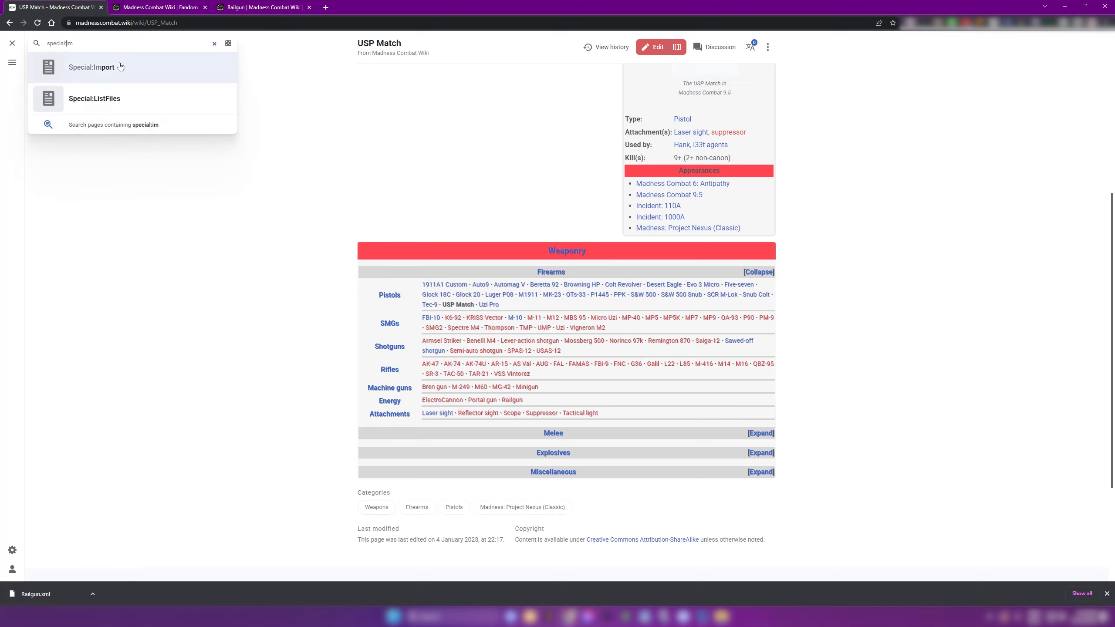
left_click(120, 67)
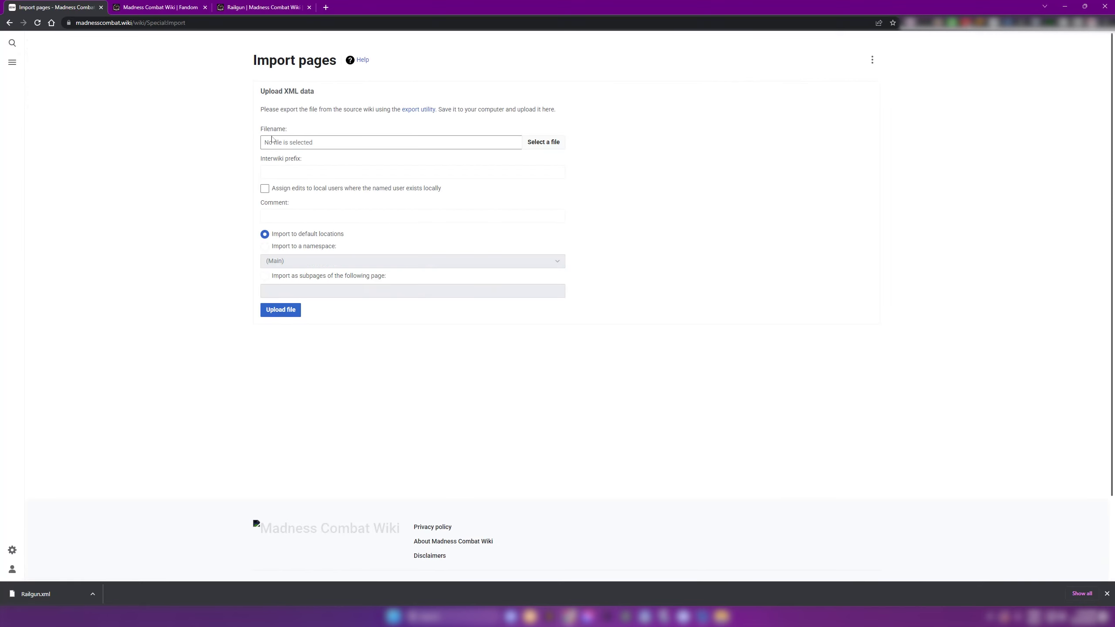
- Import Railgun.xml to the default locations with the interwiki prefix Railgun and open the imported Railgun page
left_click(543, 142)
left_click(321, 216)
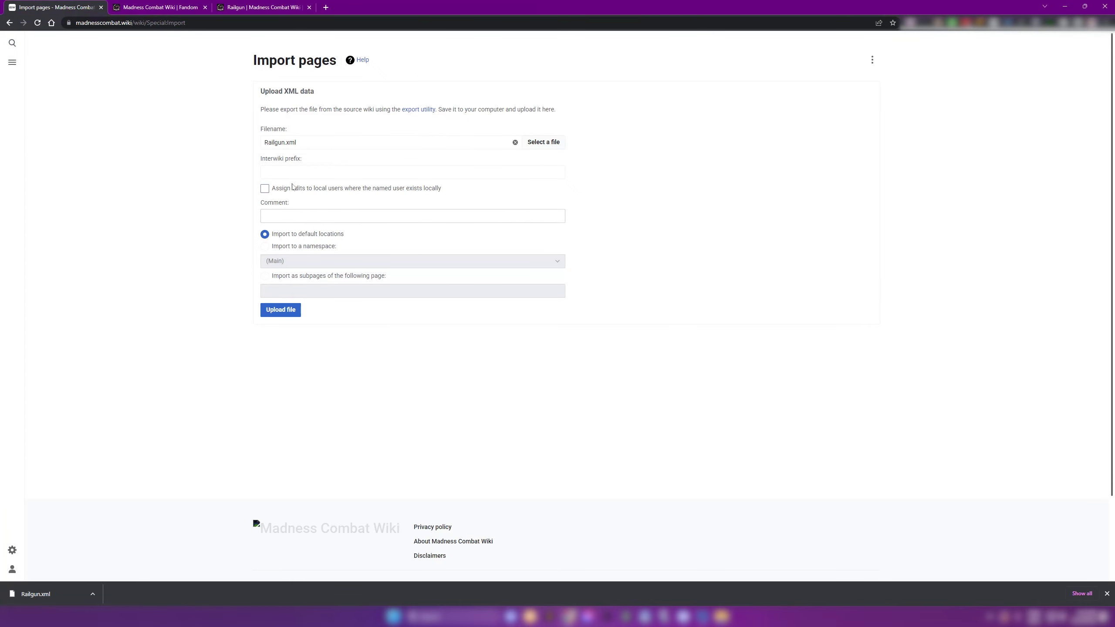
left_click(301, 171)
type("Railgun")
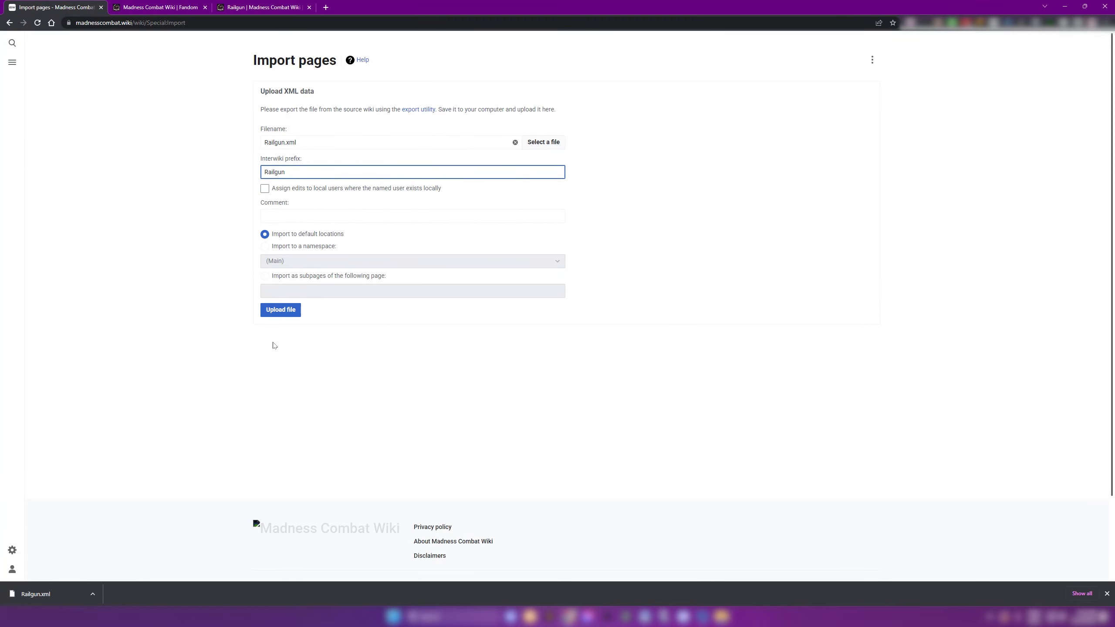
left_click(280, 310)
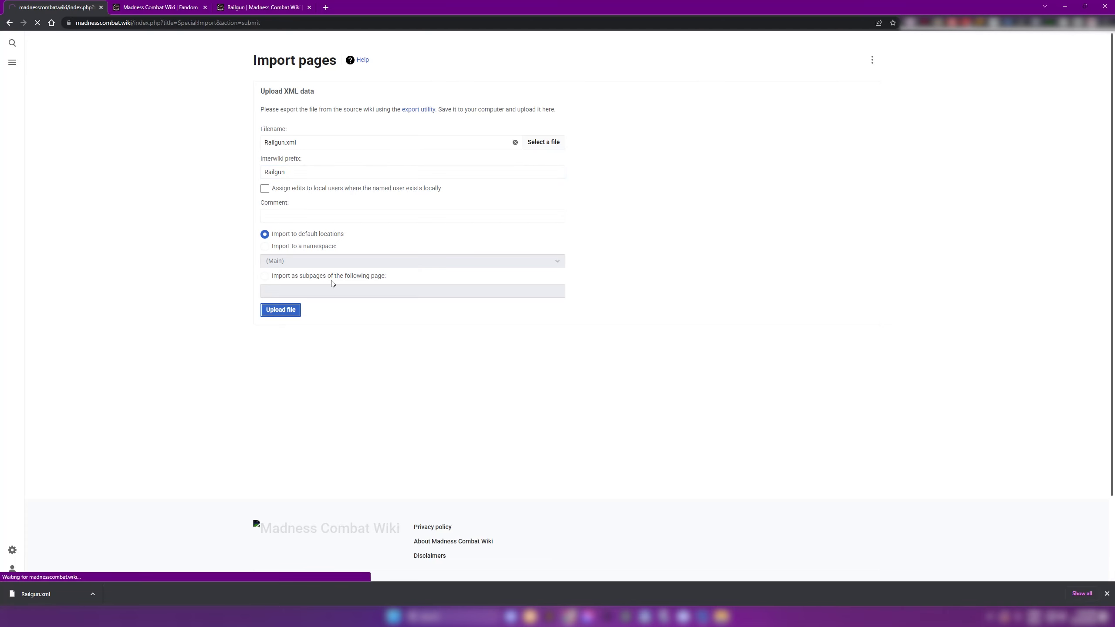
left_click(276, 104)
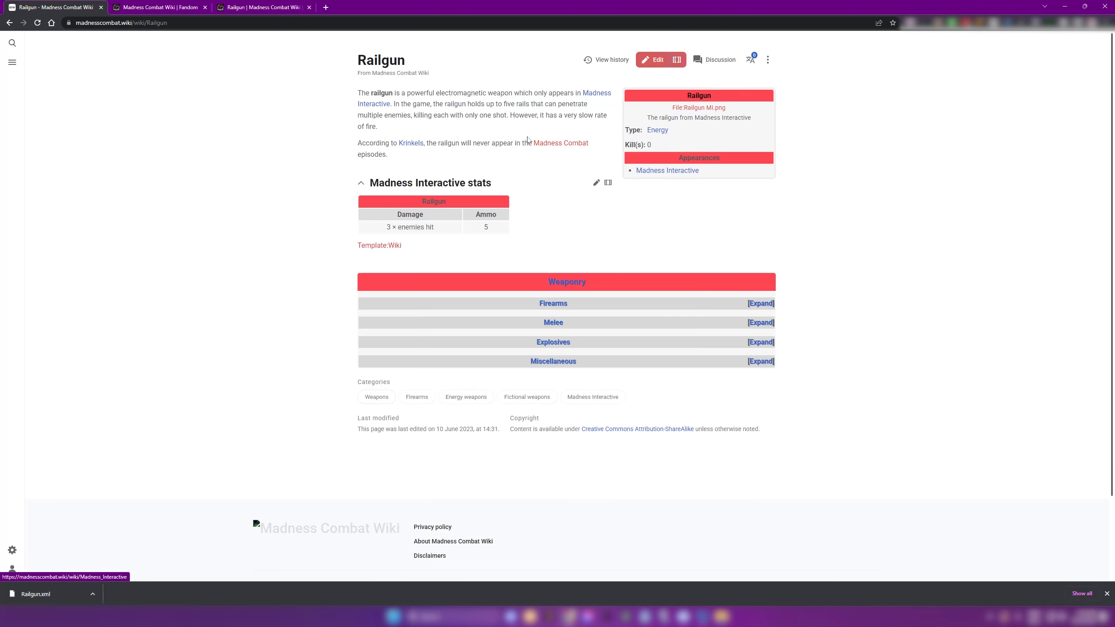
- Edit the Railgun page and upload Railgun_MI.webp through the media insertion dialog, confirming it as own work
left_click(653, 62)
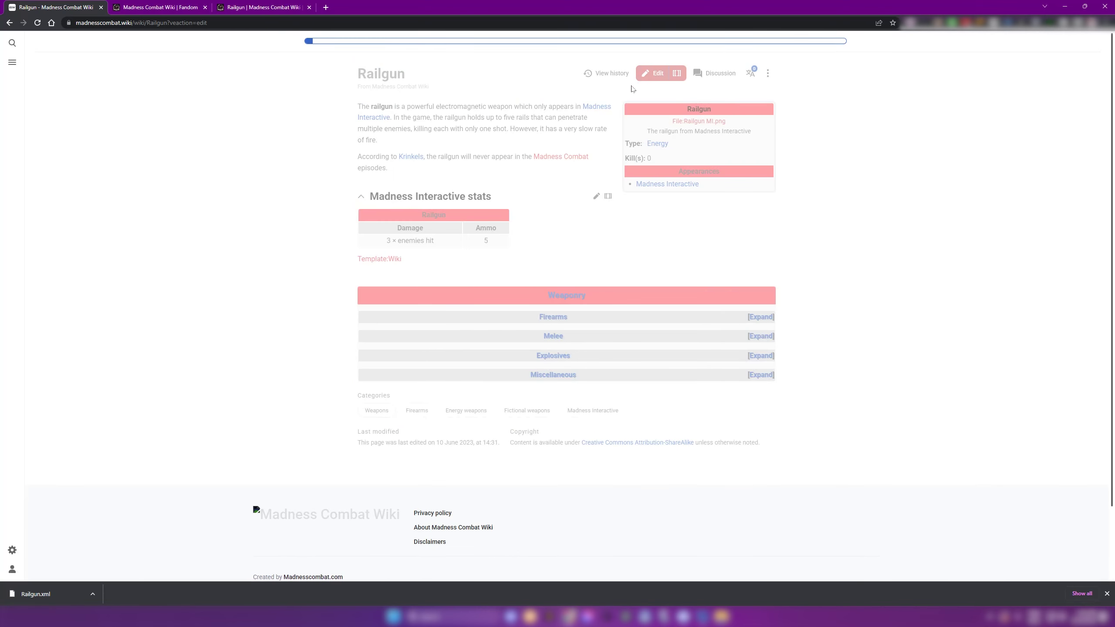
left_click(243, 43)
left_click(241, 62)
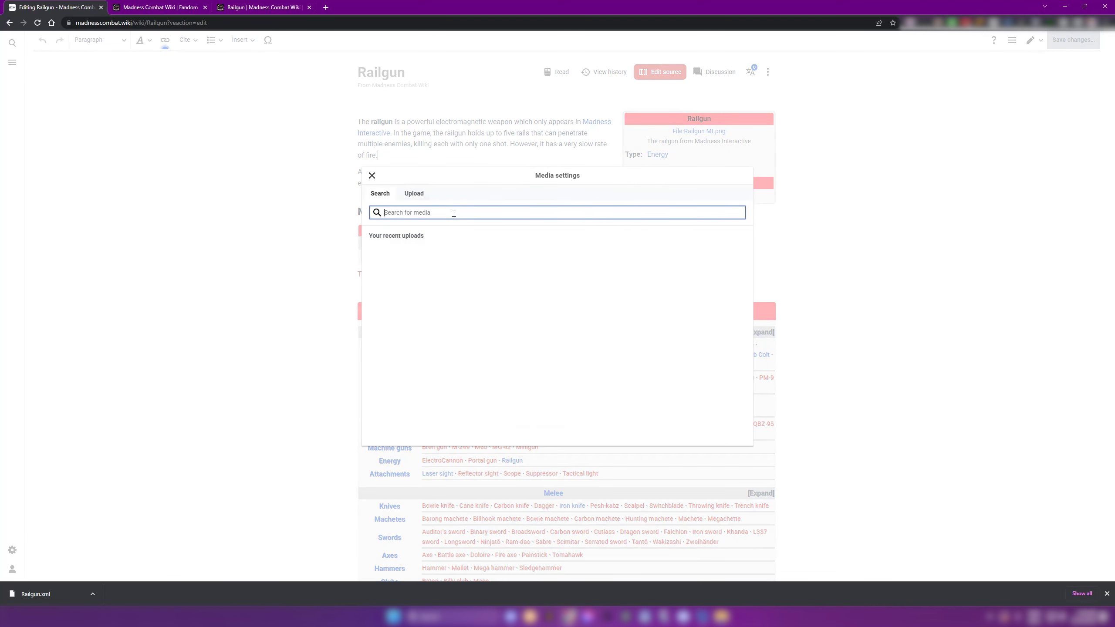
left_click(415, 196)
left_click(555, 238)
left_click(220, 222)
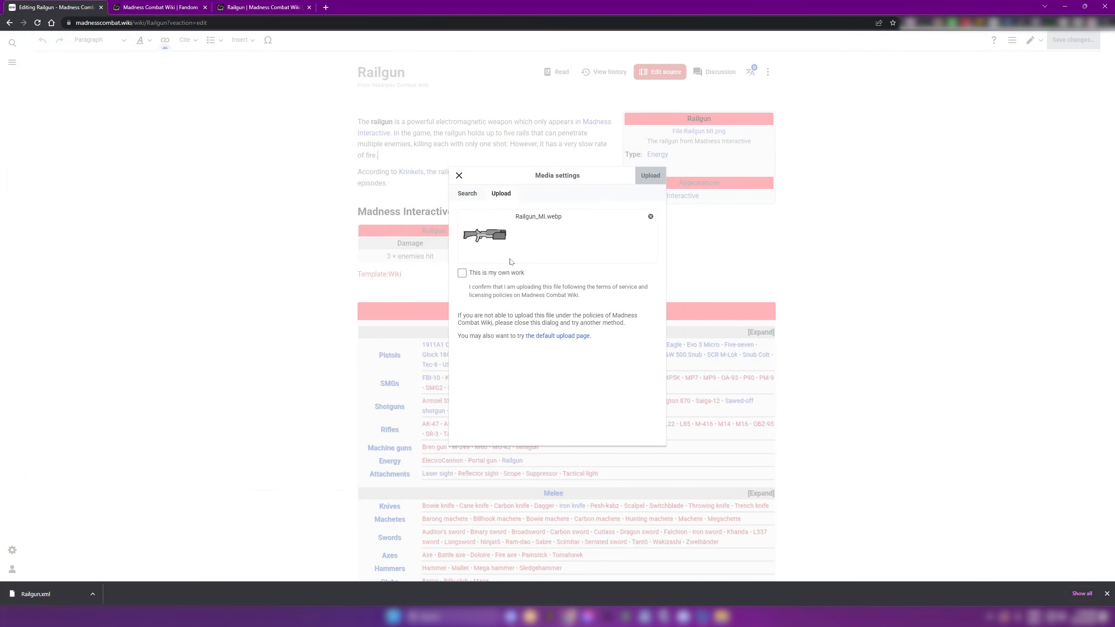
left_click(509, 273)
left_click(650, 175)
- Name the uploaded image Railgun MI, use the same text as its description and save the file details
key("ctrl+c")
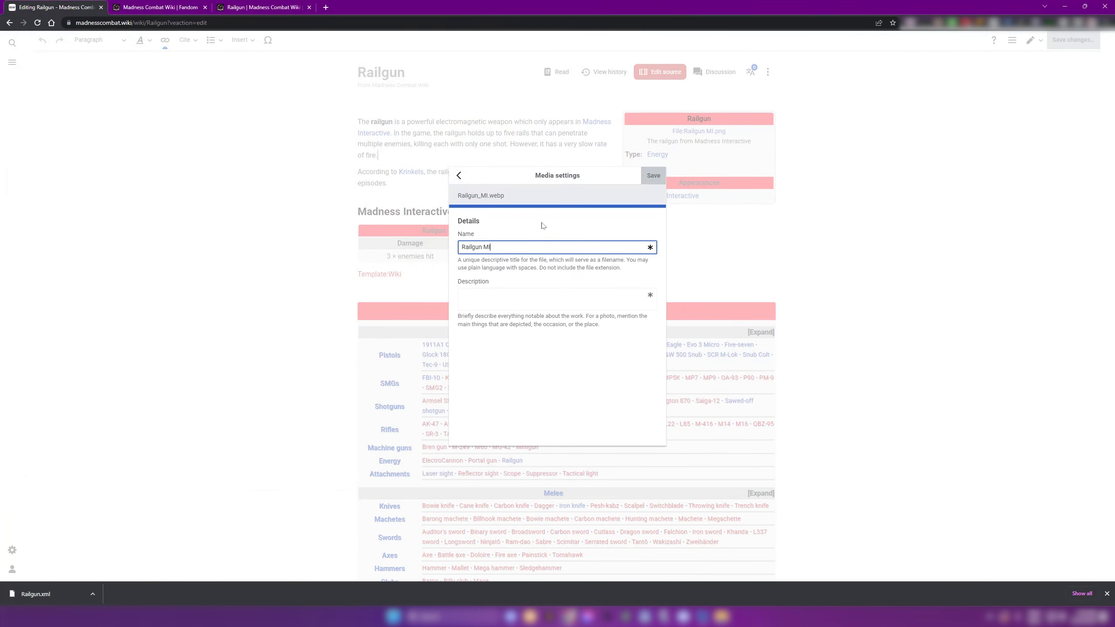
left_click(561, 295)
key("ctrl+v")
left_click(653, 175)
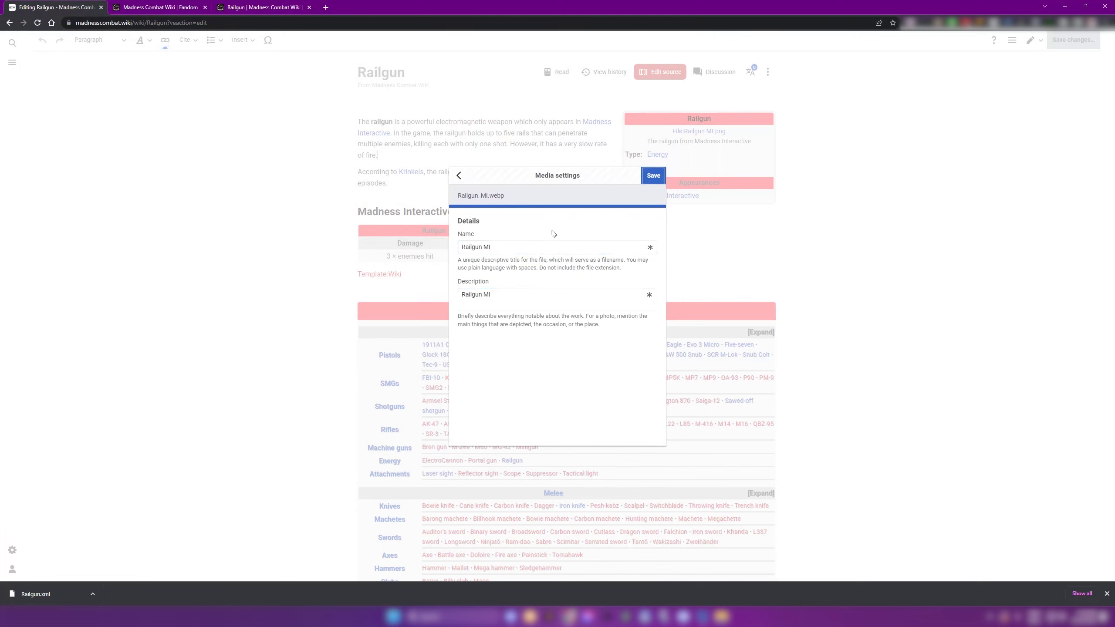
left_click(723, 180)
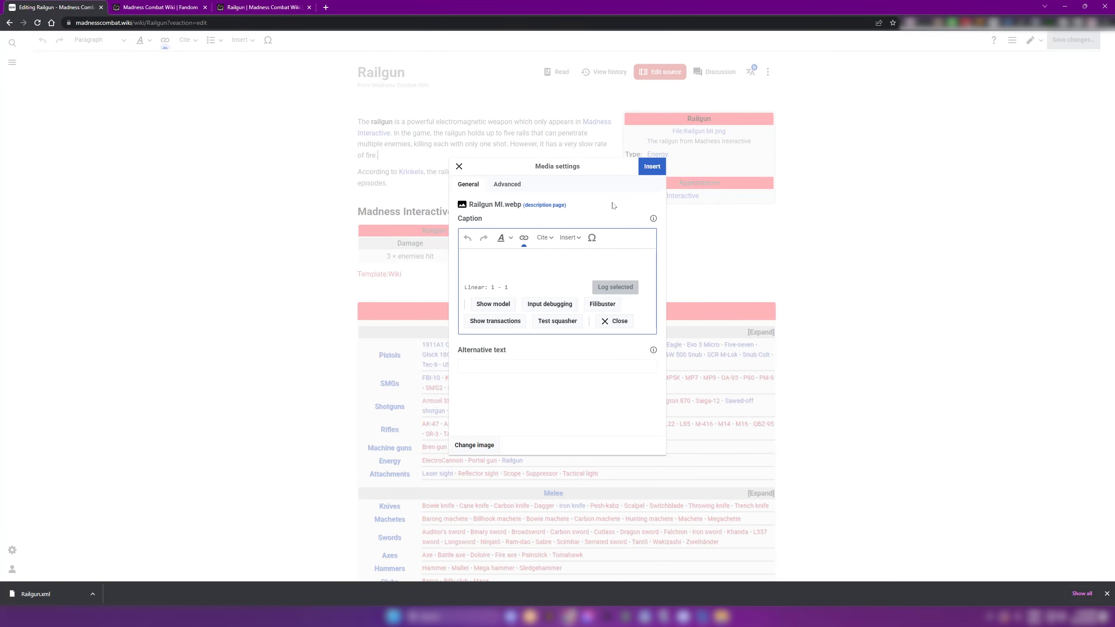
- Copy the file name Railgun MI.webp from the media settings and insert the image
triple_click(500, 203)
left_click_drag(521, 205, 459, 206)
key("ctrl+c")
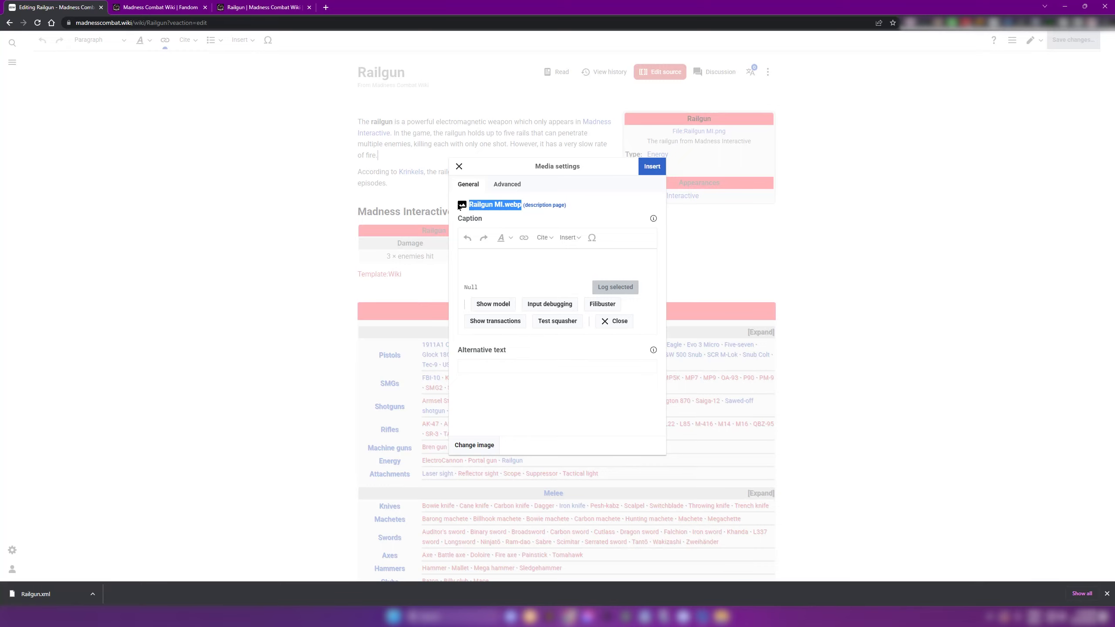
left_click(653, 167)
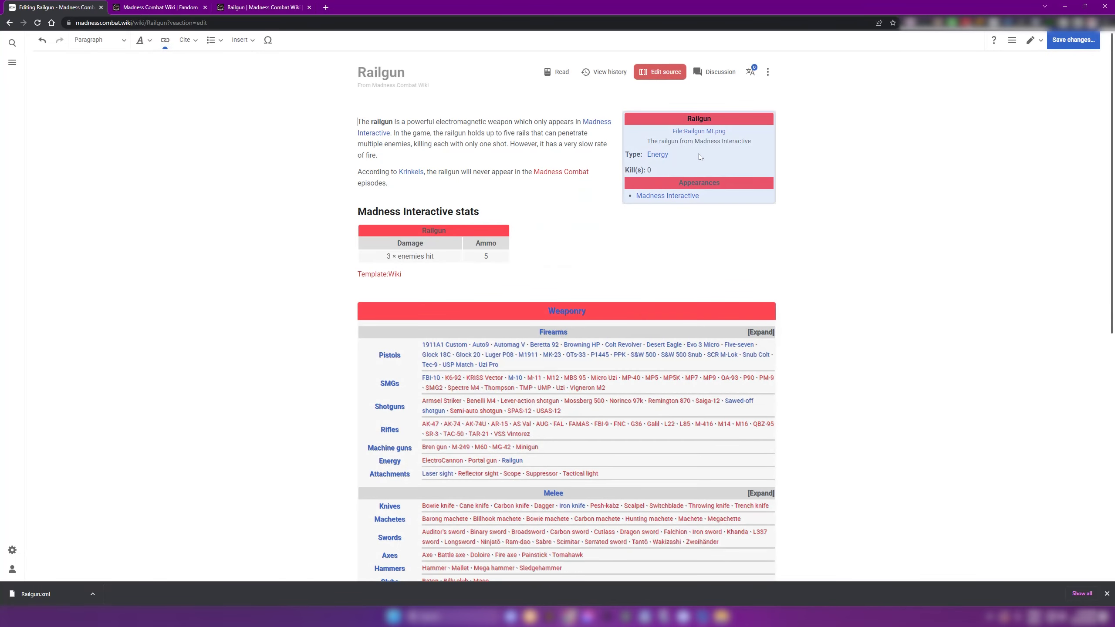
- Set the weapon infobox image to File:Railgun MI.webp and save the Railgun page
left_click(699, 152)
left_click(772, 217)
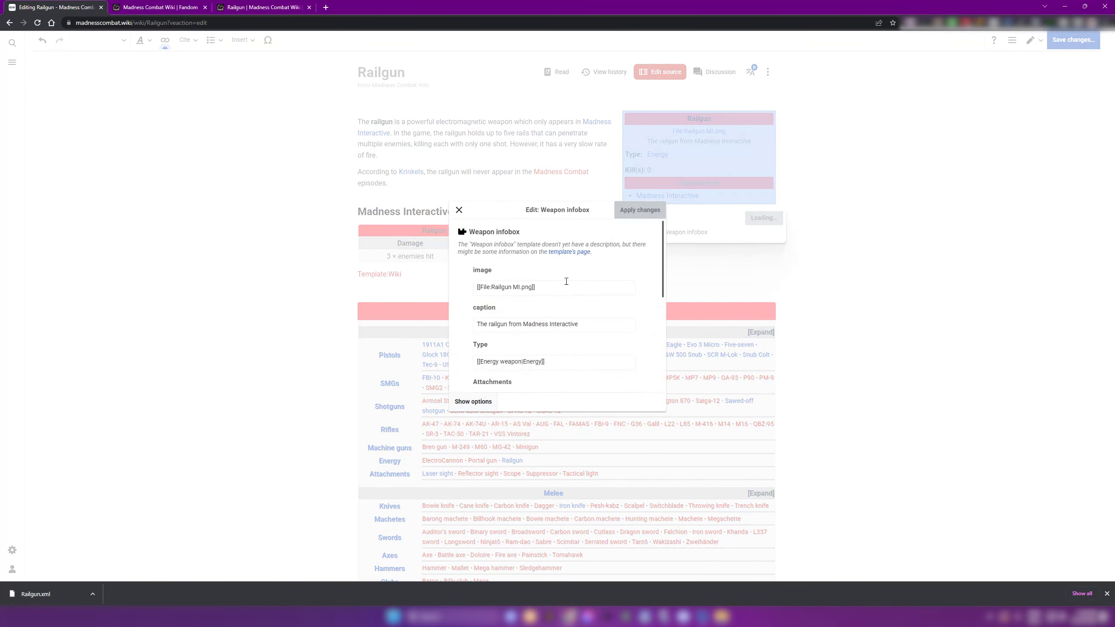
left_click_drag(534, 288, 491, 288)
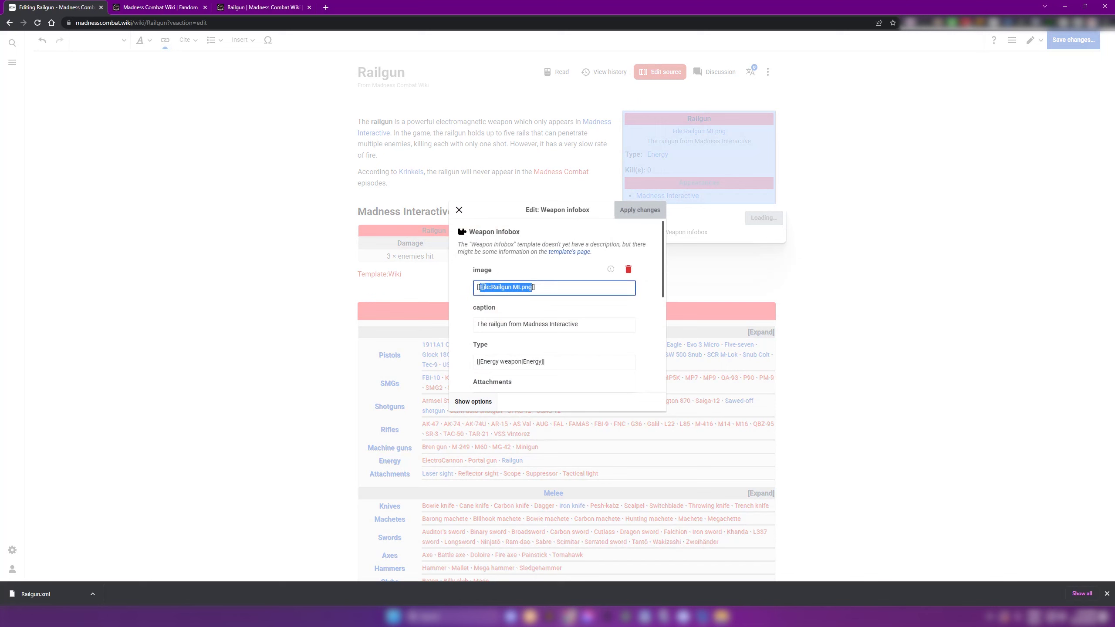
key("ctrl+v")
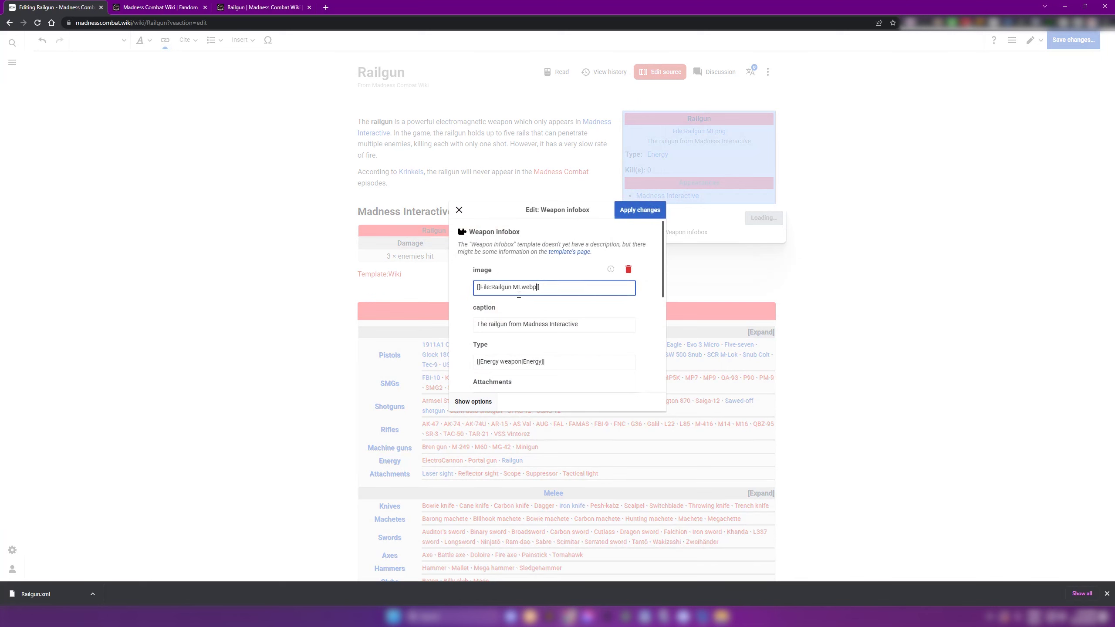
left_click(642, 213)
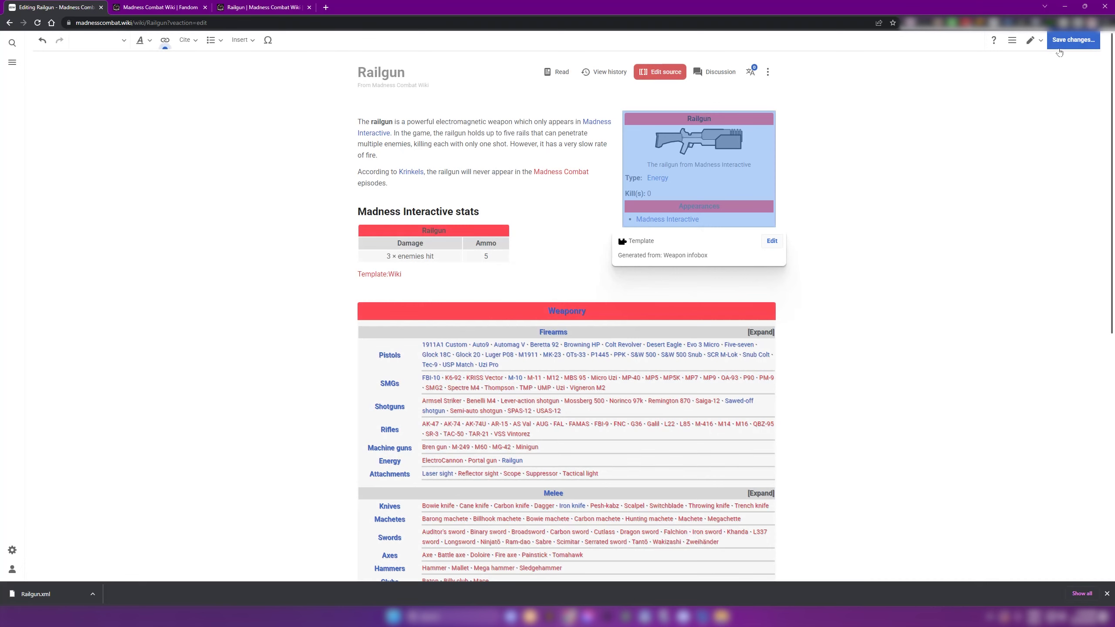
left_click(1058, 48)
left_click(641, 235)
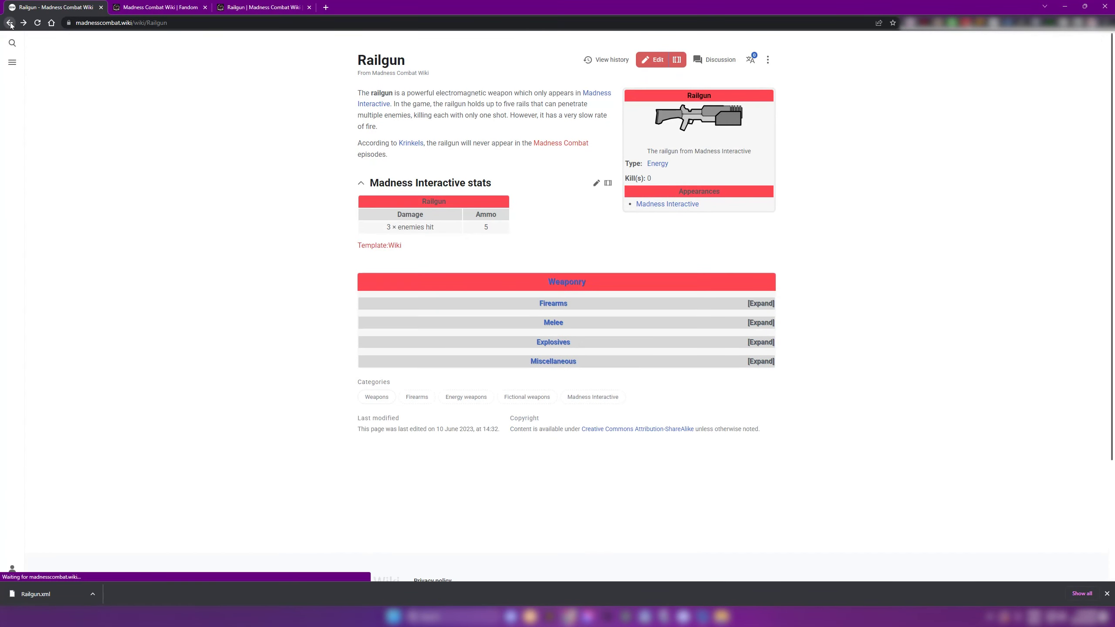
- Switch the wiki's theme to Dark in the preferences and close them
left_click(13, 549)
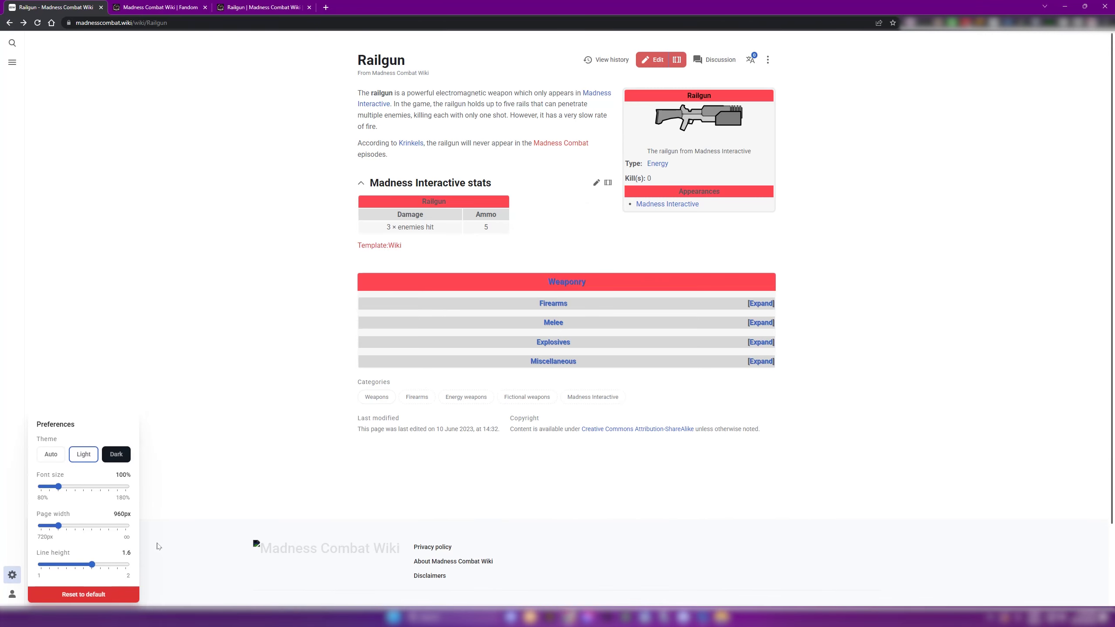
left_click(120, 456)
left_click(252, 309)
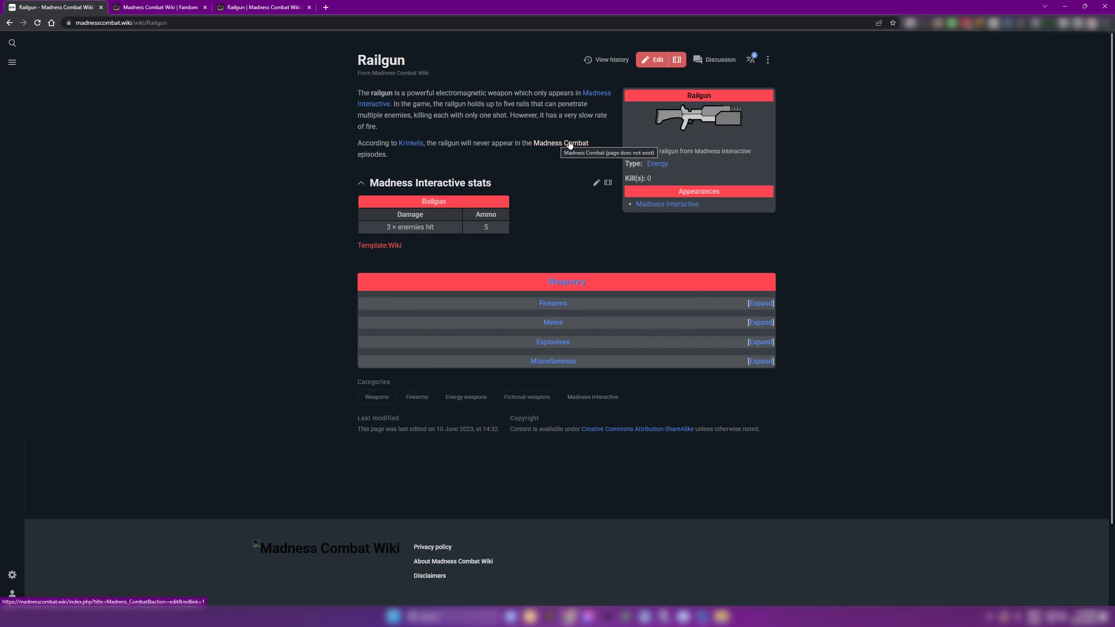
- Retarget the Madness Combat link on the Railgun page to the Madness Combat Series article and save the changes
left_click(651, 61)
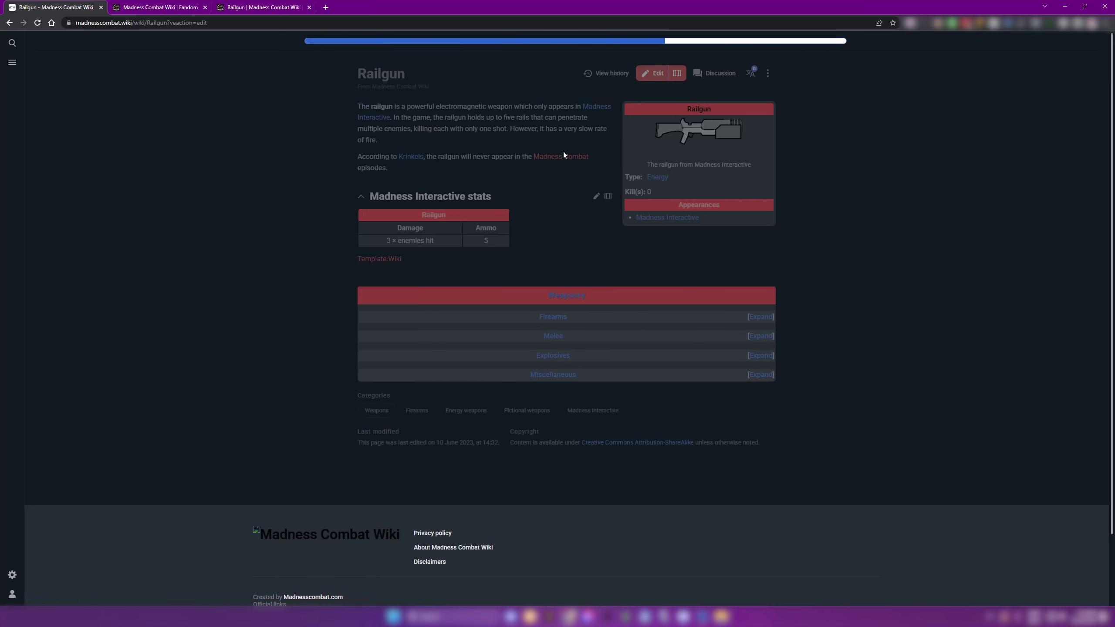
left_click(562, 171)
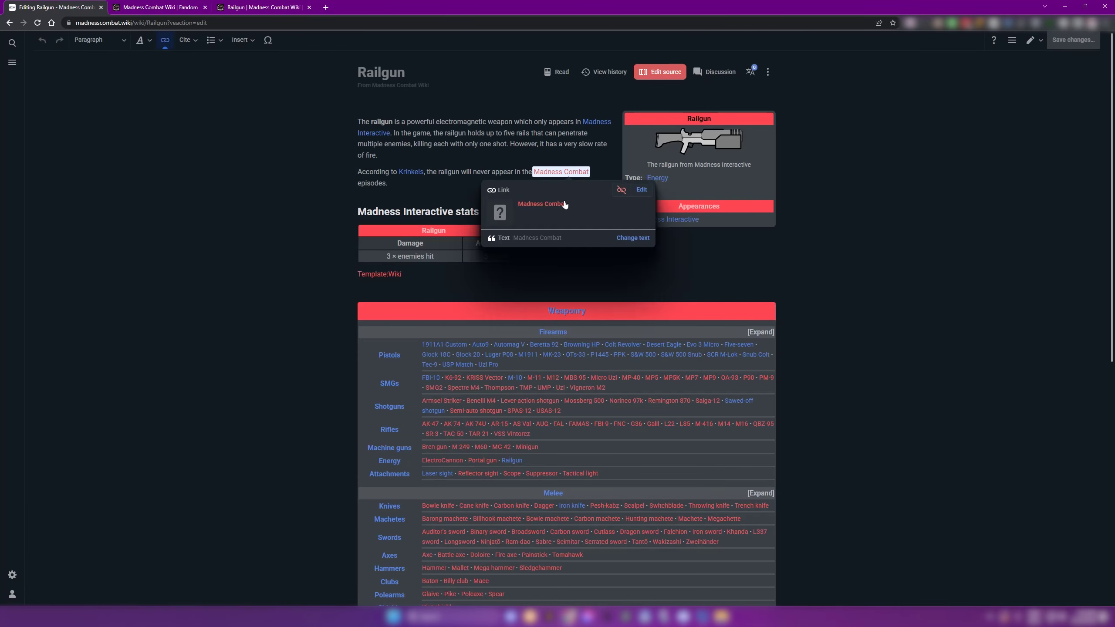
left_click(642, 189)
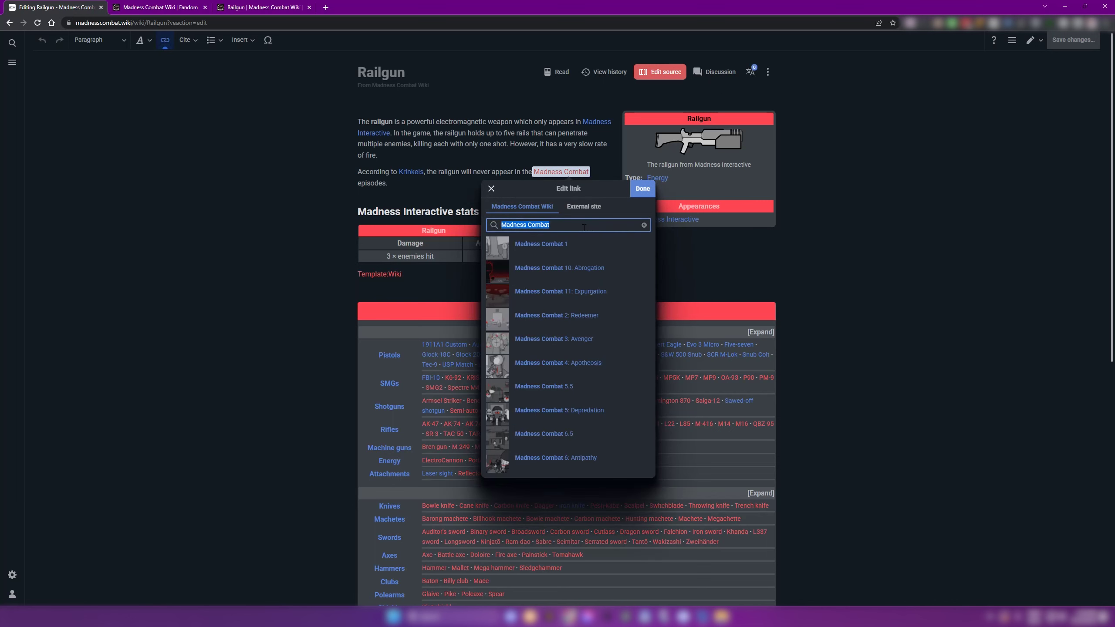
left_click(583, 227)
type("s")
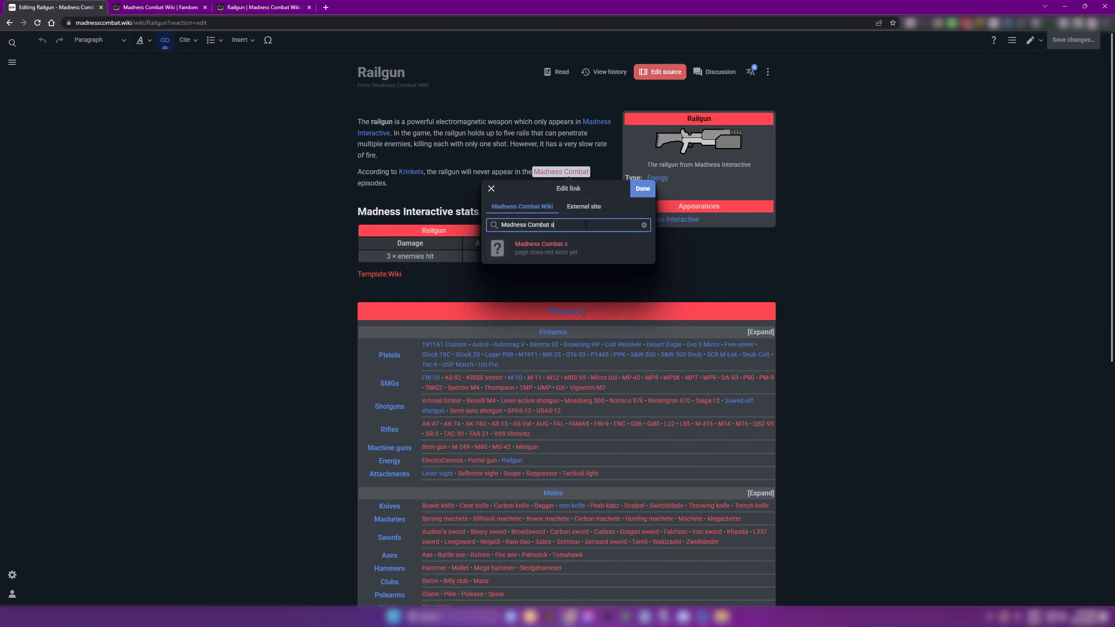
key("BackSpace")
type("S")
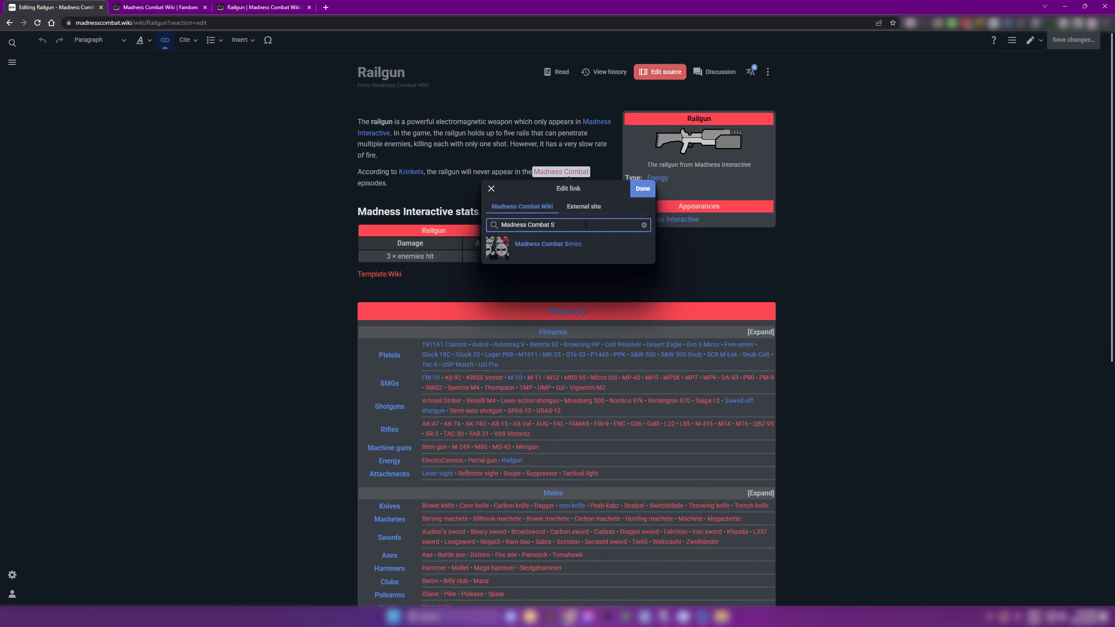
left_click(574, 246)
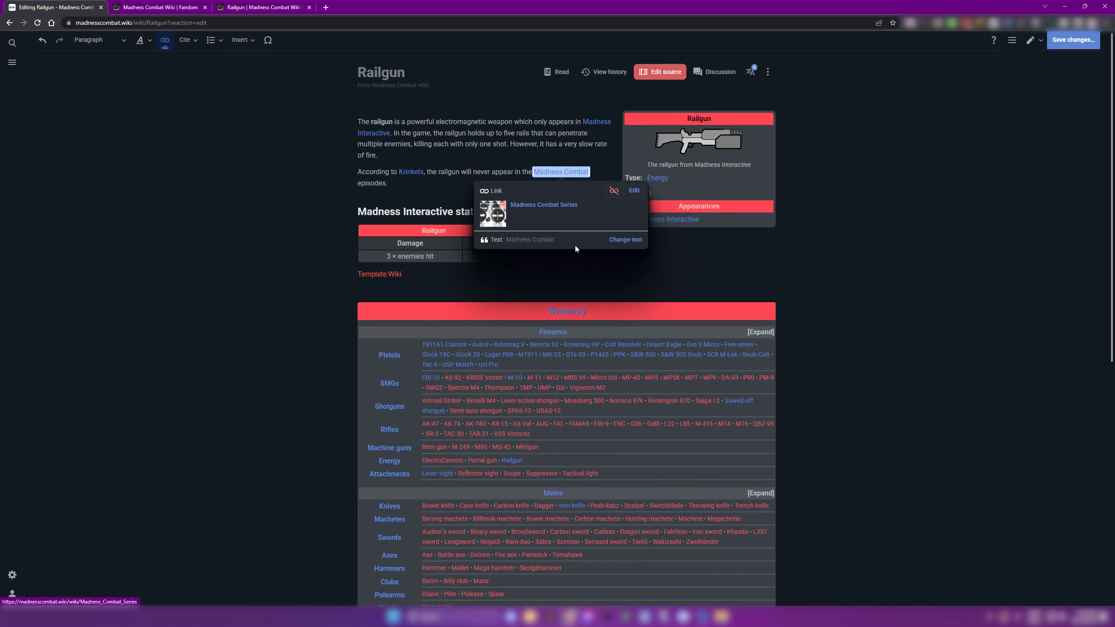
left_click(1074, 38)
left_click(617, 255)
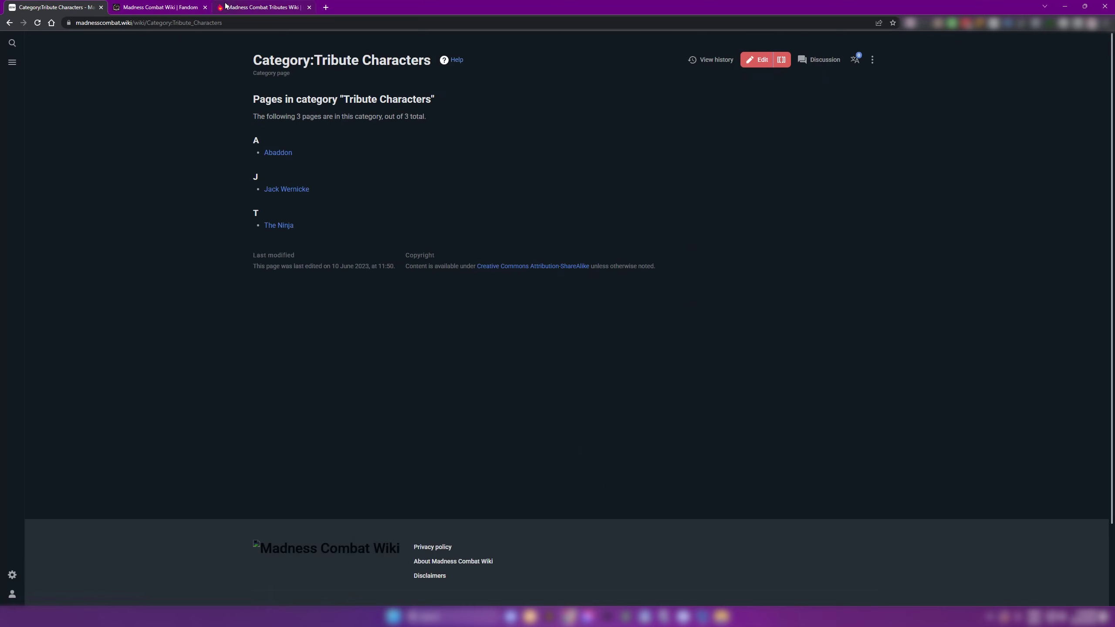
- Open the Kelzad Oox page on the Madness Combat Tributes Wiki and view its infobox image in a separate tab
left_click(226, 7)
left_click(189, 5)
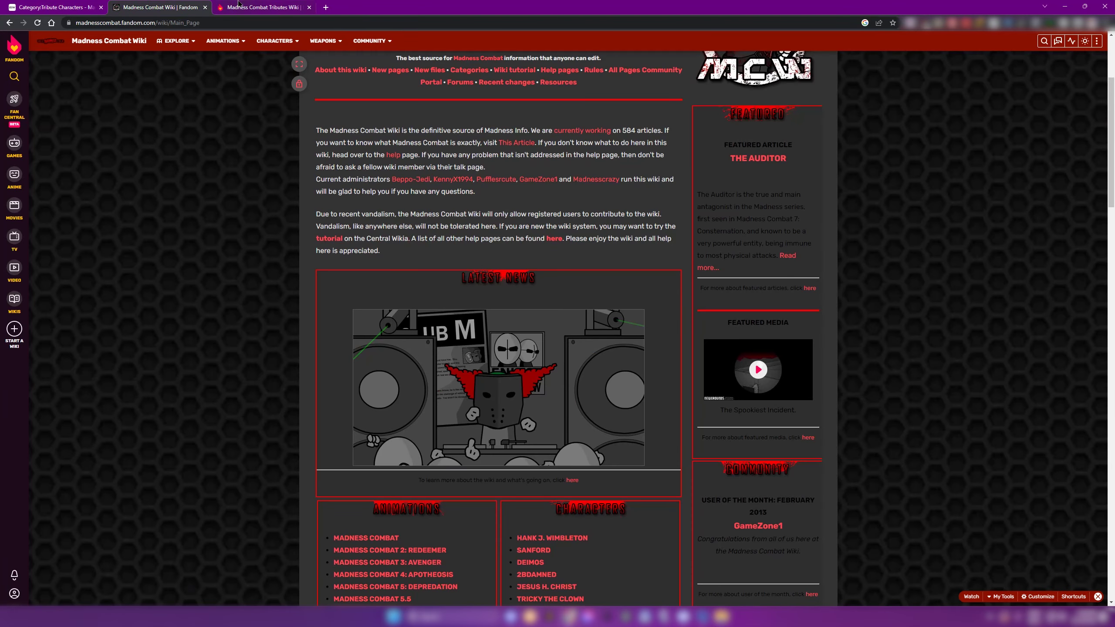
left_click(240, 5)
left_click(336, 375)
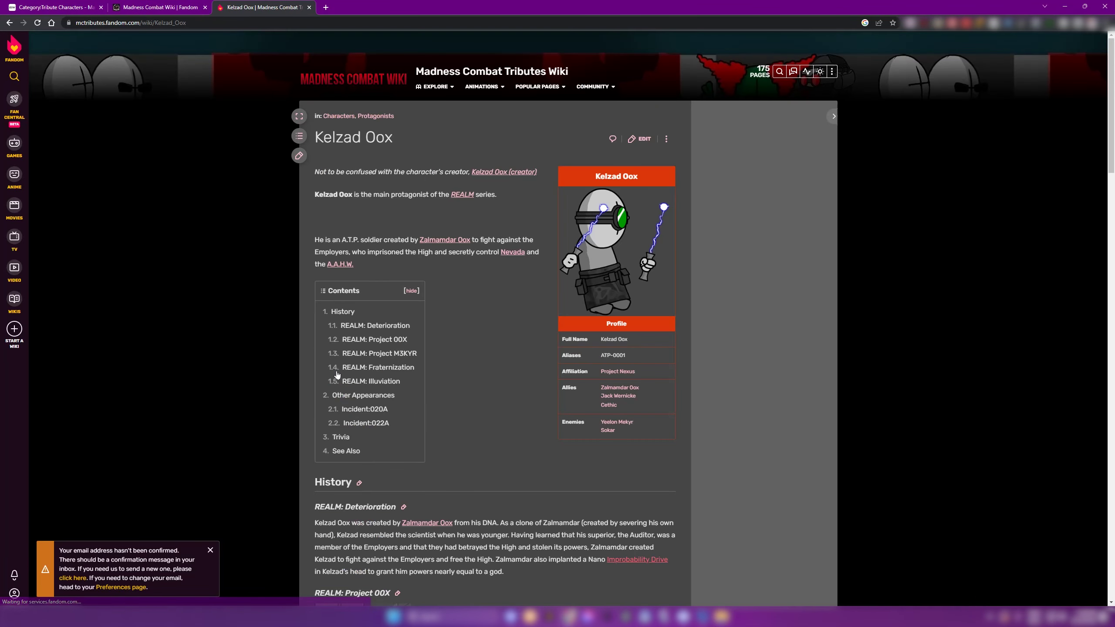
double_click(190, 23)
right_click(594, 226)
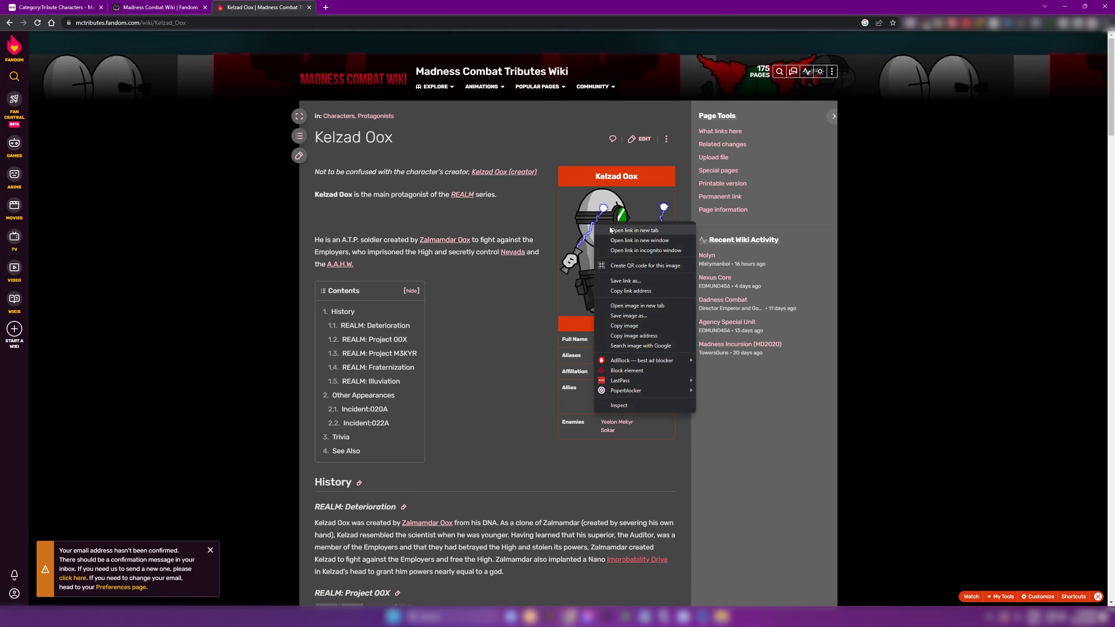
left_click(642, 305)
left_click(347, 7)
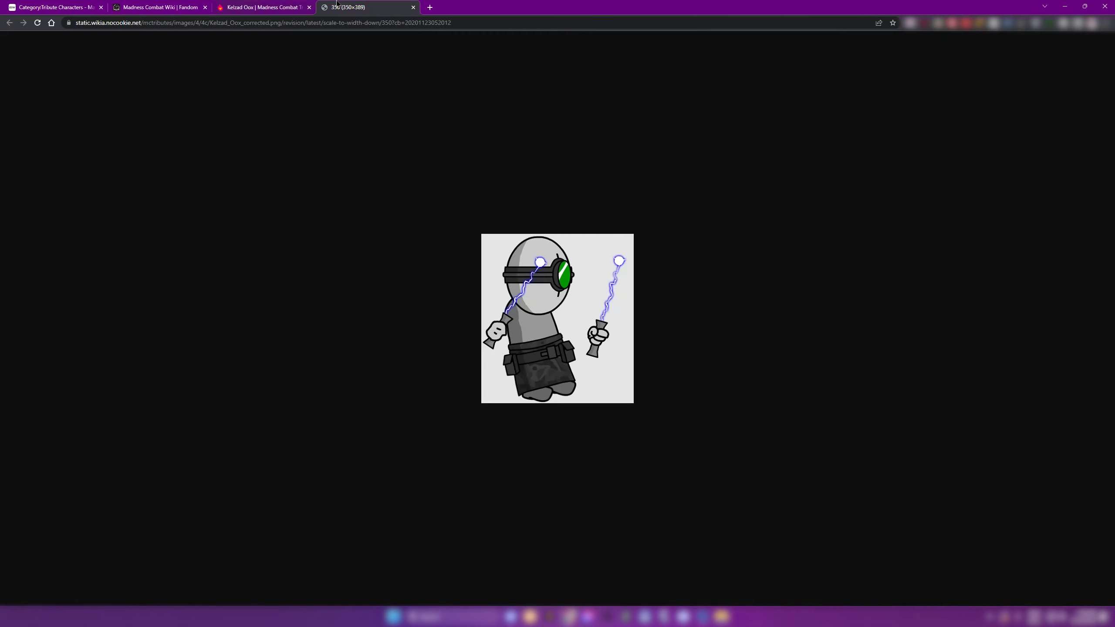
- Export the Kelzad Oox page from the Madness Combat Tributes Wiki as XML through special:export/Kelzad_Oox
left_click(304, 4)
left_click(189, 8)
left_click(237, 7)
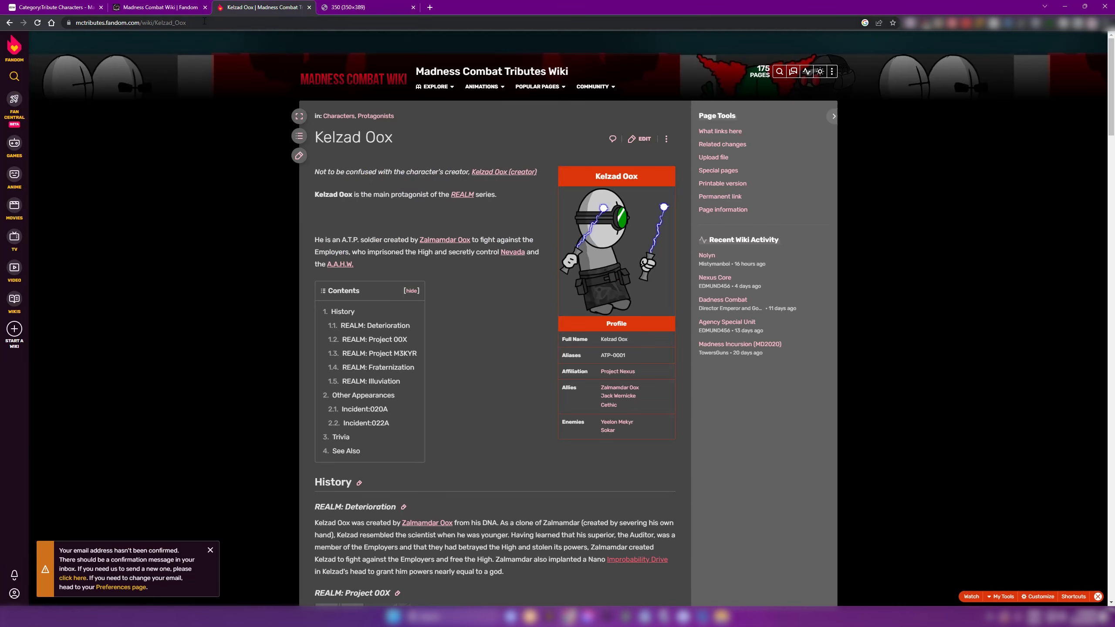
left_click(163, 22)
left_click(163, 22)
type("special:expor")
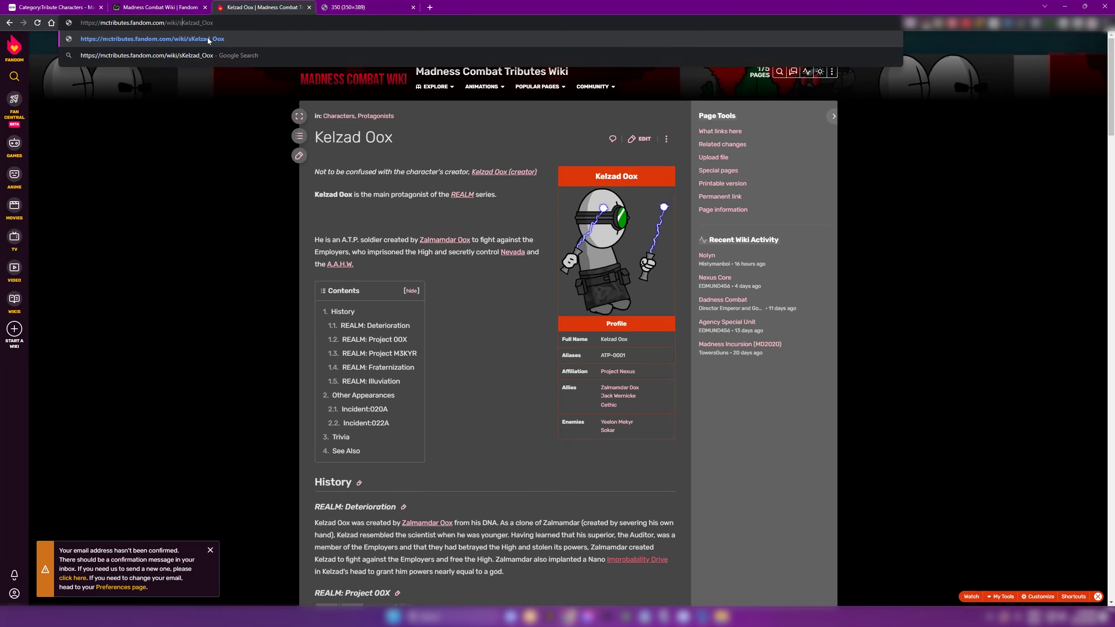
type("t/")
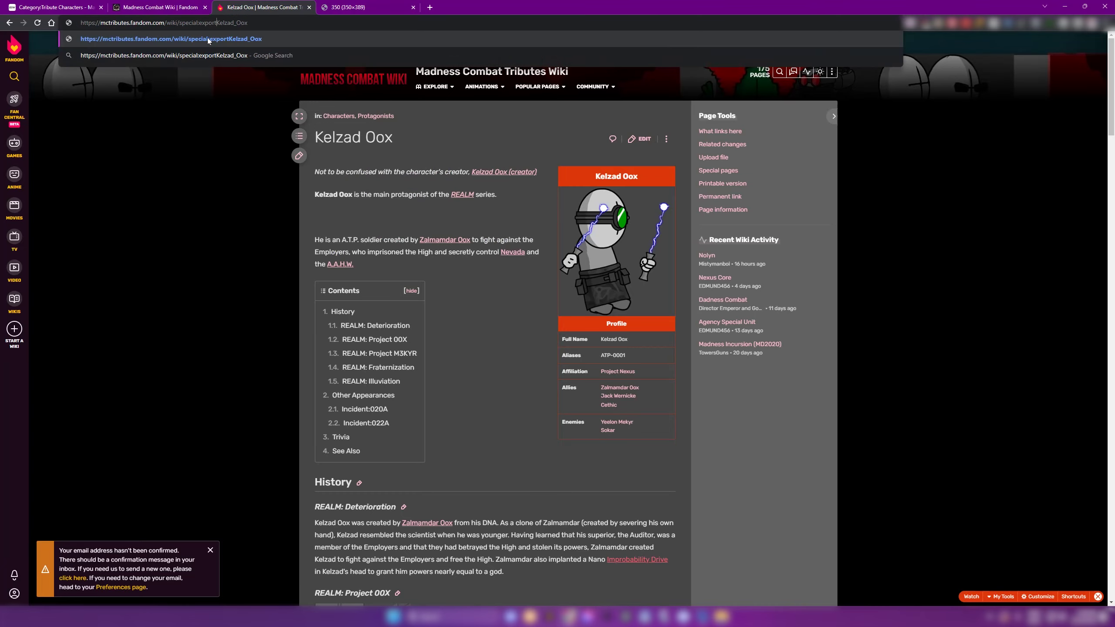
key("Return")
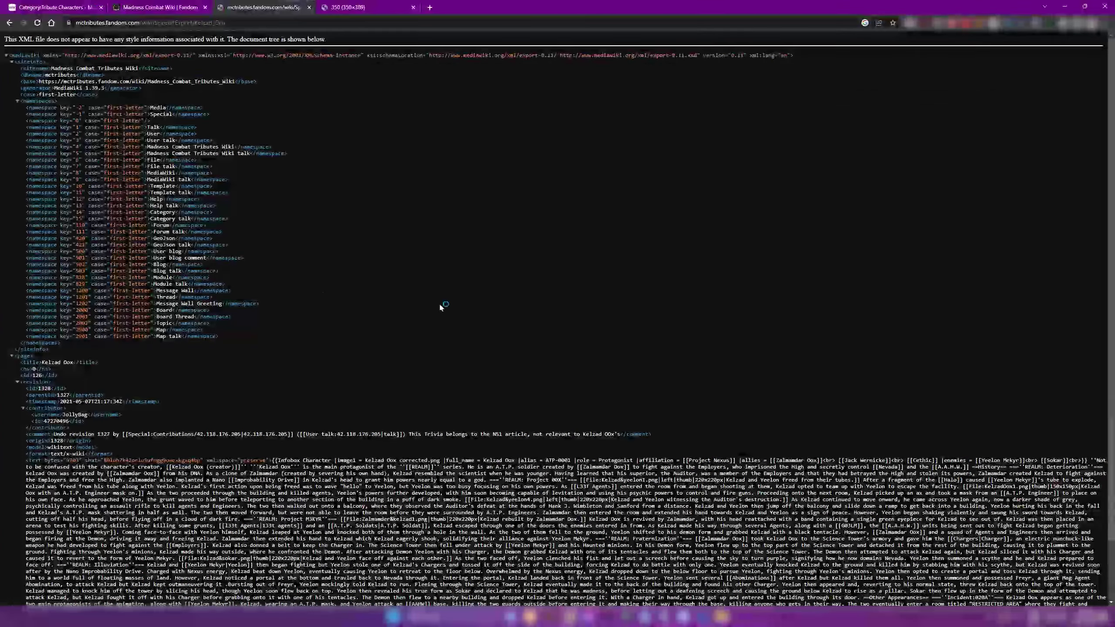
- Save the Kelzad Oox infobox image to the computer
left_click(358, 5)
right_click(568, 334)
left_click(594, 352)
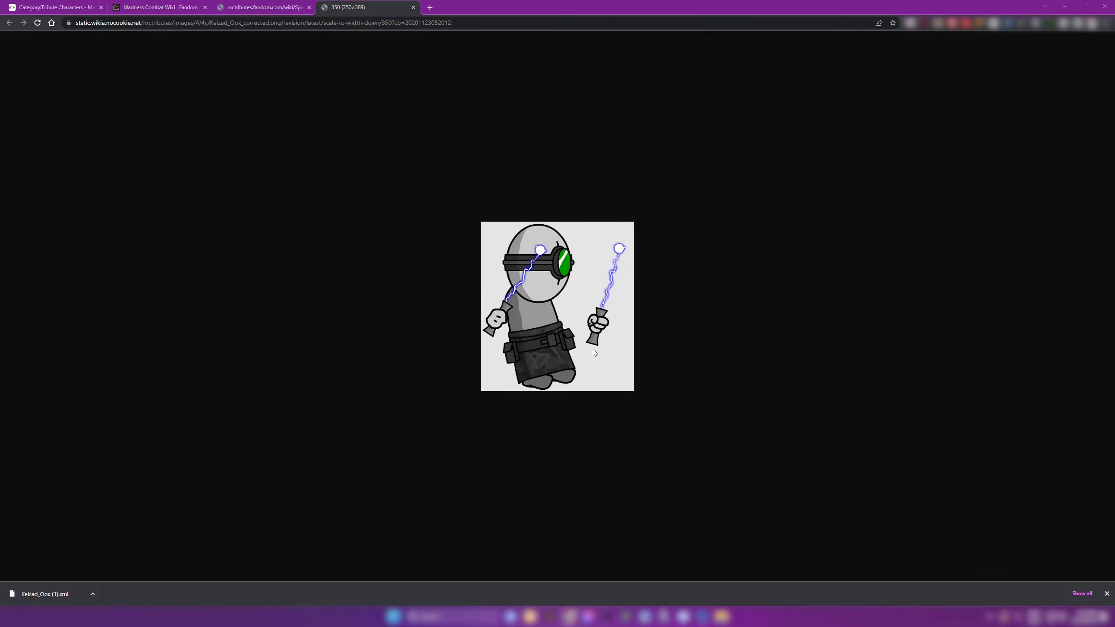
- Open the Special:Import page on the independent Madness Combat Wiki
left_click(54, 7)
left_click(10, 42)
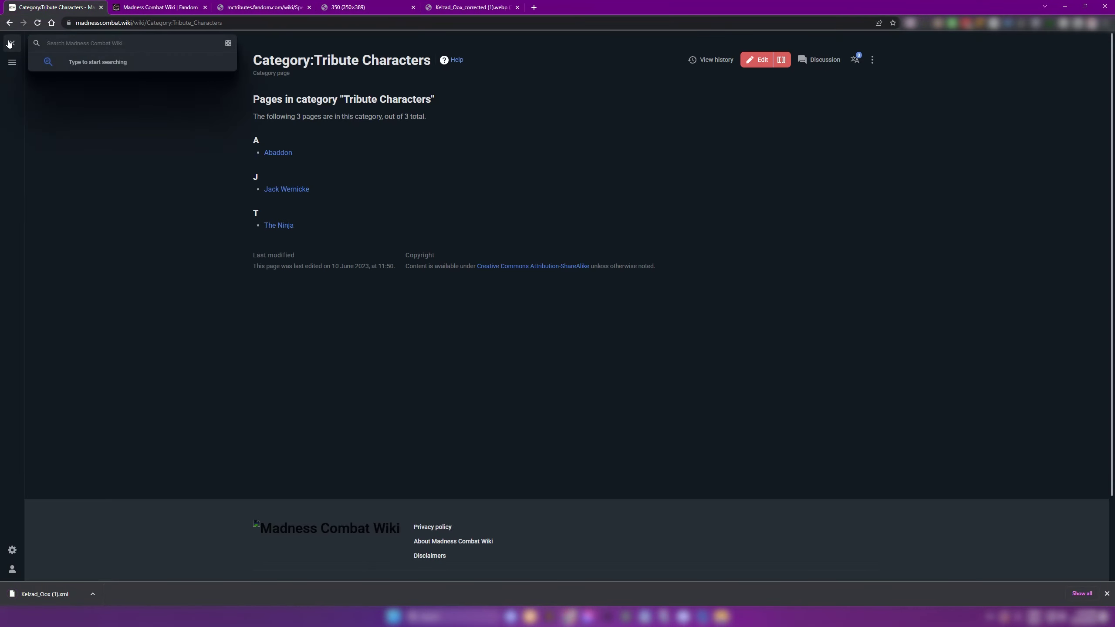
type("special:im")
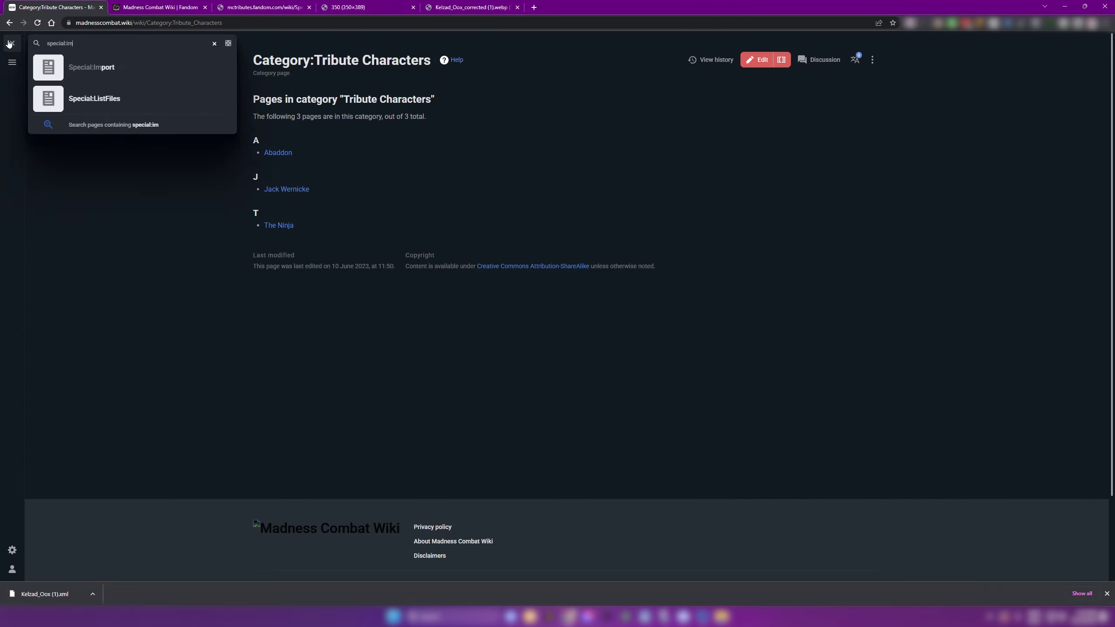
left_click(92, 68)
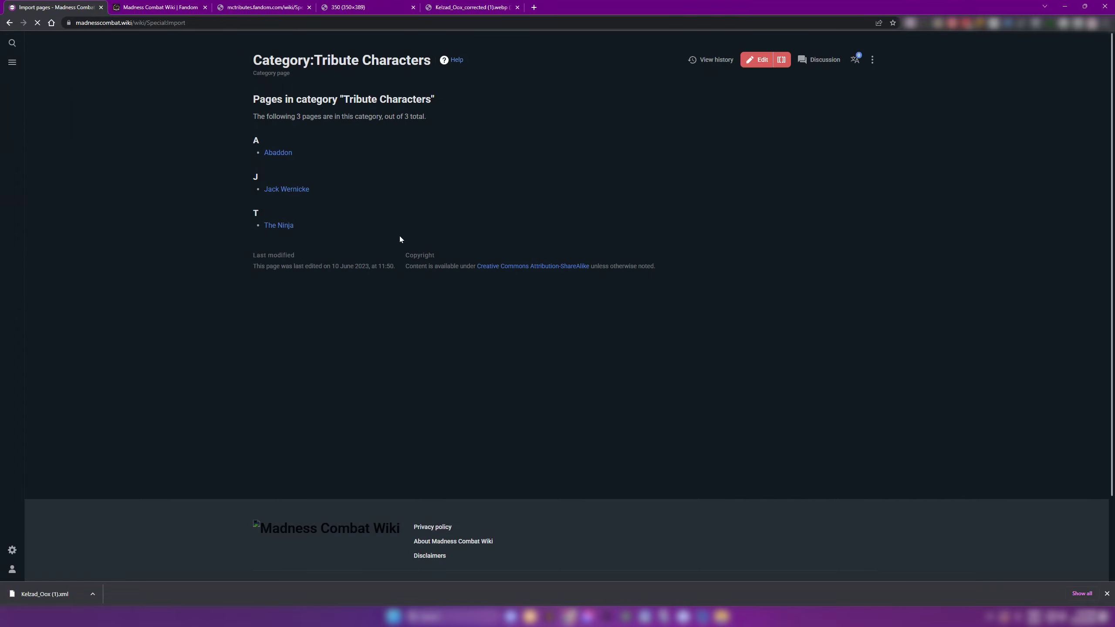
- Import Kelzad_Oox (1).xml to the default locations with interwiki prefix Kelzad_0ox and open the imported page
left_click(534, 146)
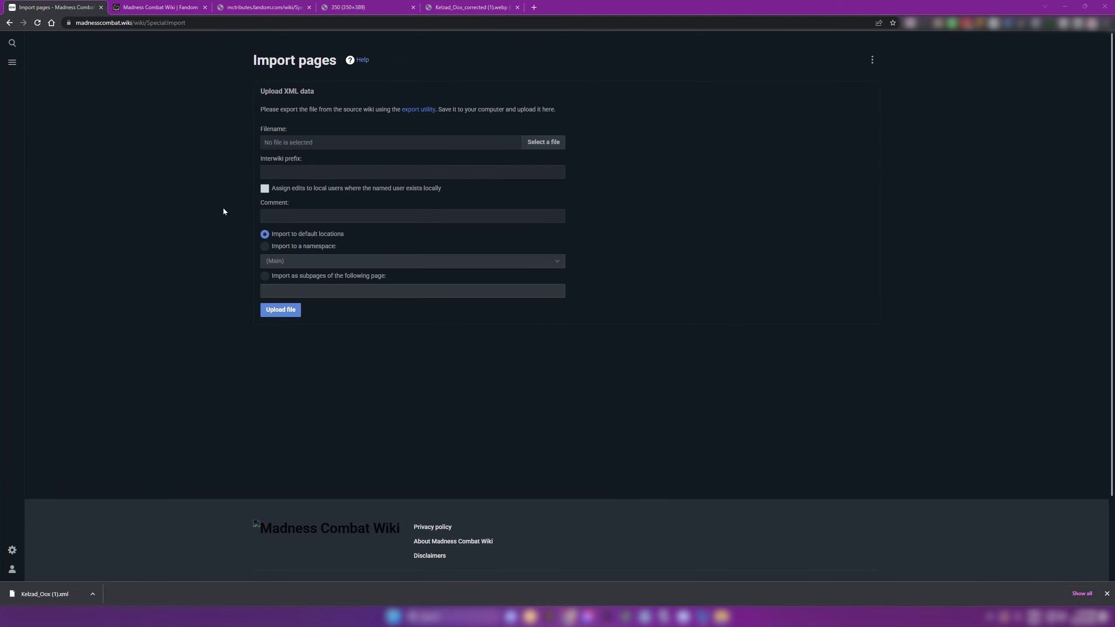
double_click(223, 209)
left_click(298, 171)
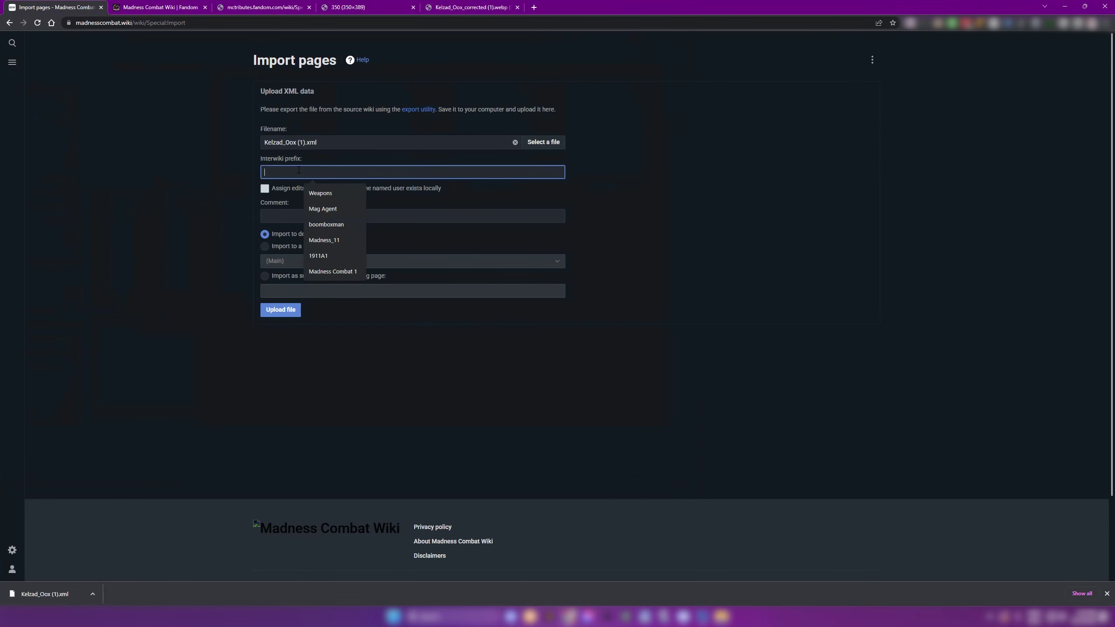
type("Z")
key("BackSpace")
type("Kelz")
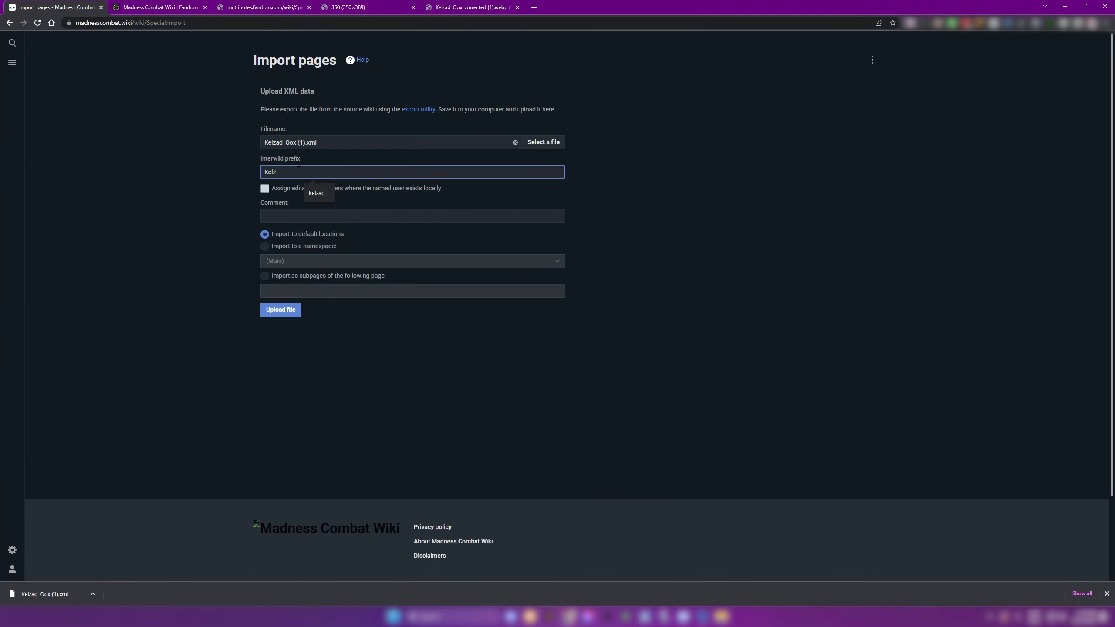
type("ad_0ox")
left_click(291, 310)
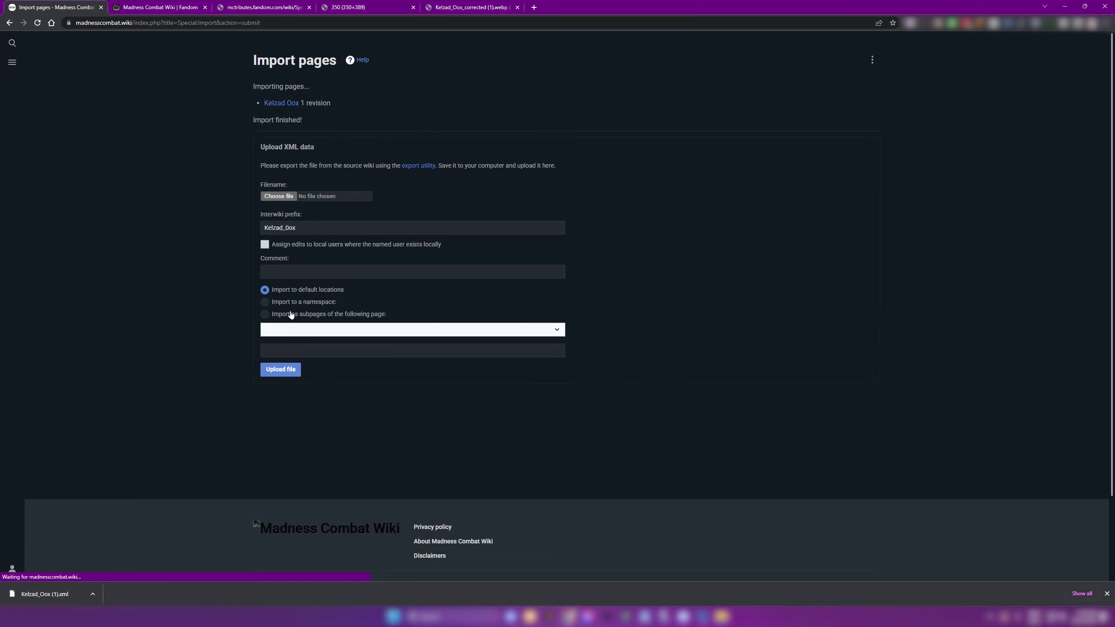
middle_click(281, 103)
left_click(167, 8)
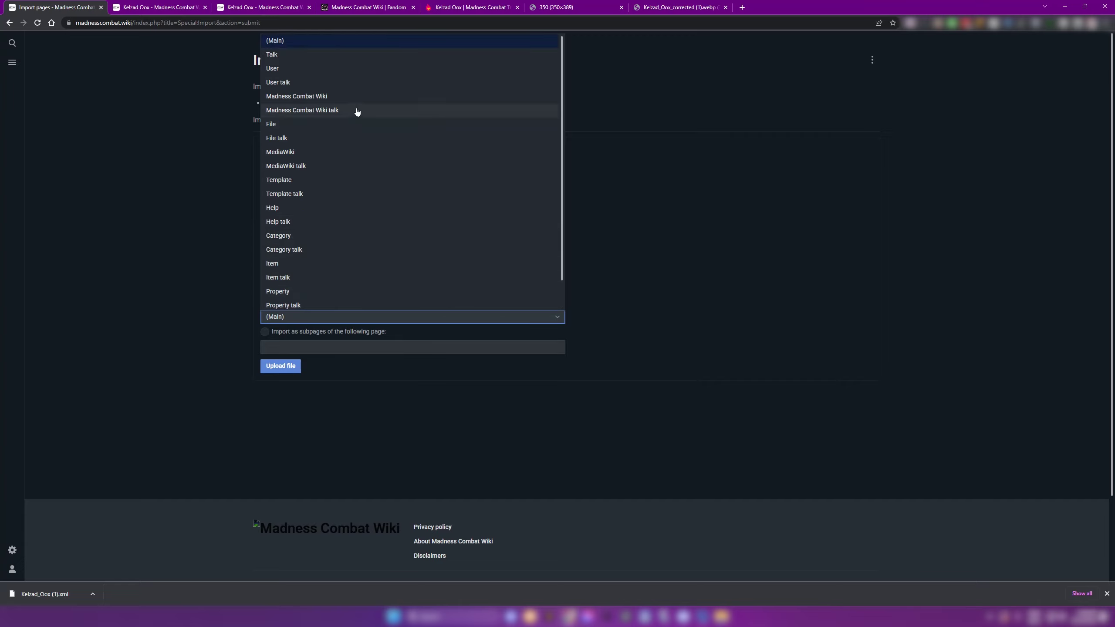
- Import the Kelzad Oox XML file into the Madness Combat Wiki namespace and open the imported page
left_click(337, 97)
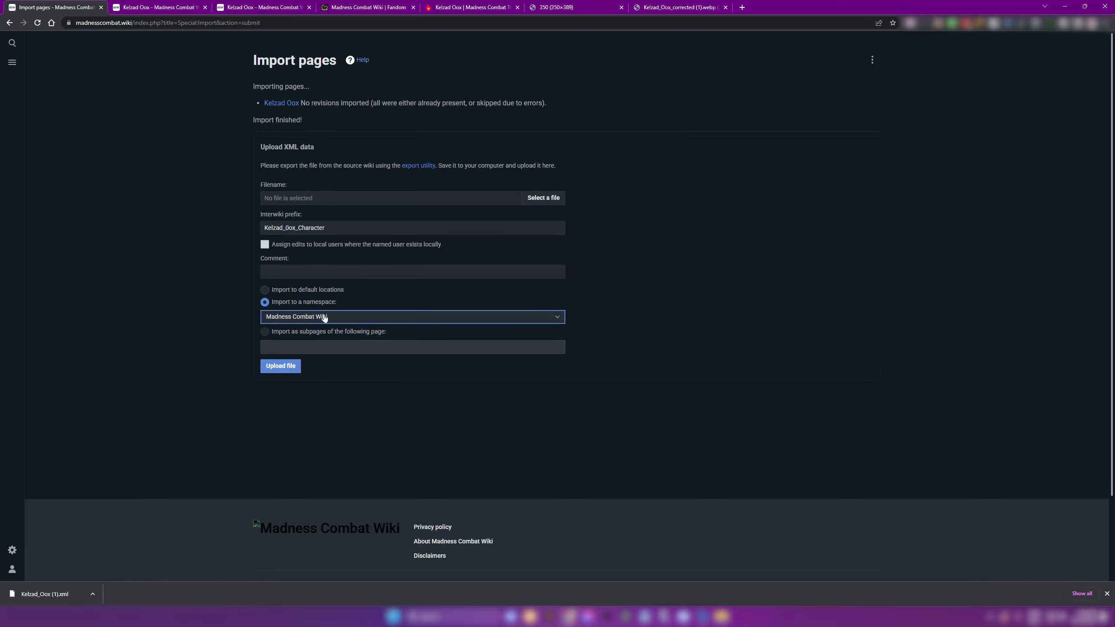
left_click(547, 203)
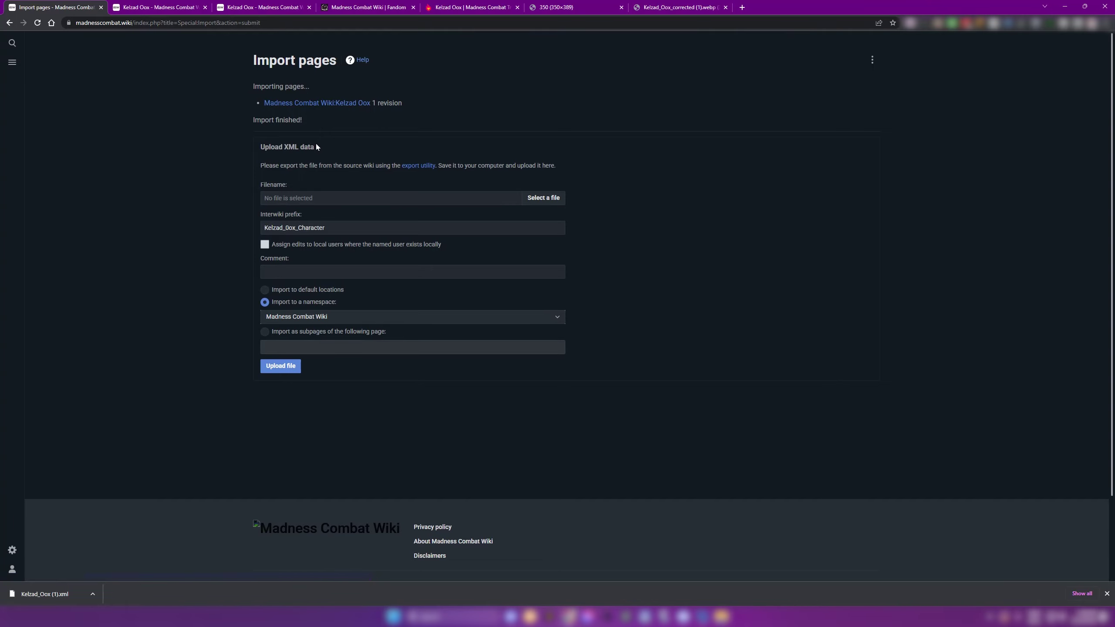
middle_click(314, 103)
left_click(258, 8)
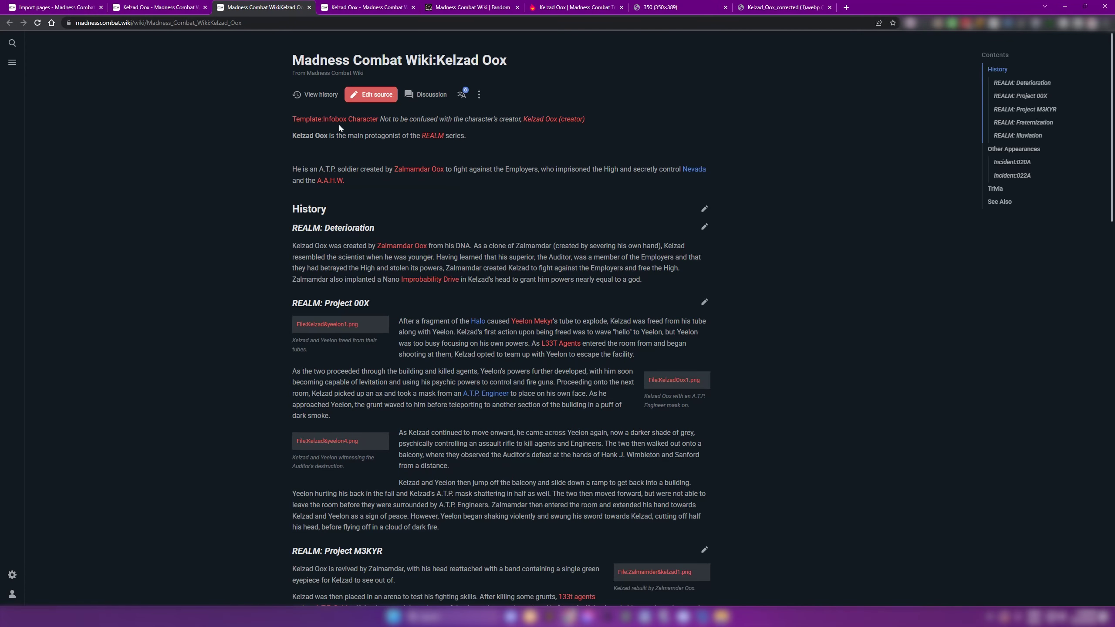
- Change the Kelzad Oox page's infobox template to Infobox Tribute Character in the source and save the page
left_click_drag(292, 119, 390, 120)
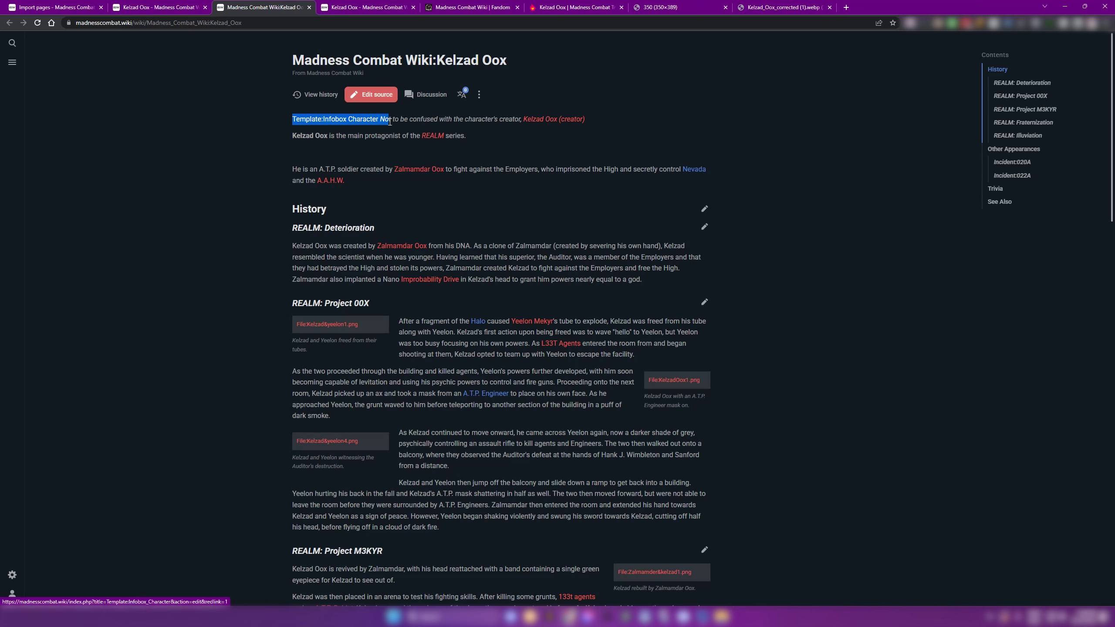
left_click(368, 128)
left_click(382, 97)
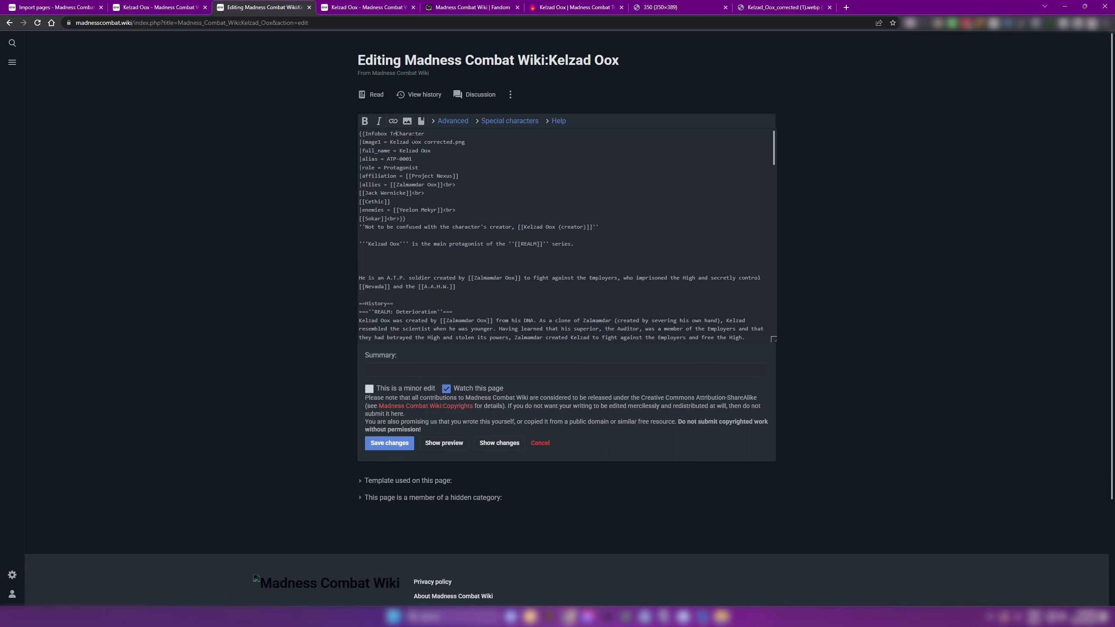
type("ibute")
left_click(407, 444)
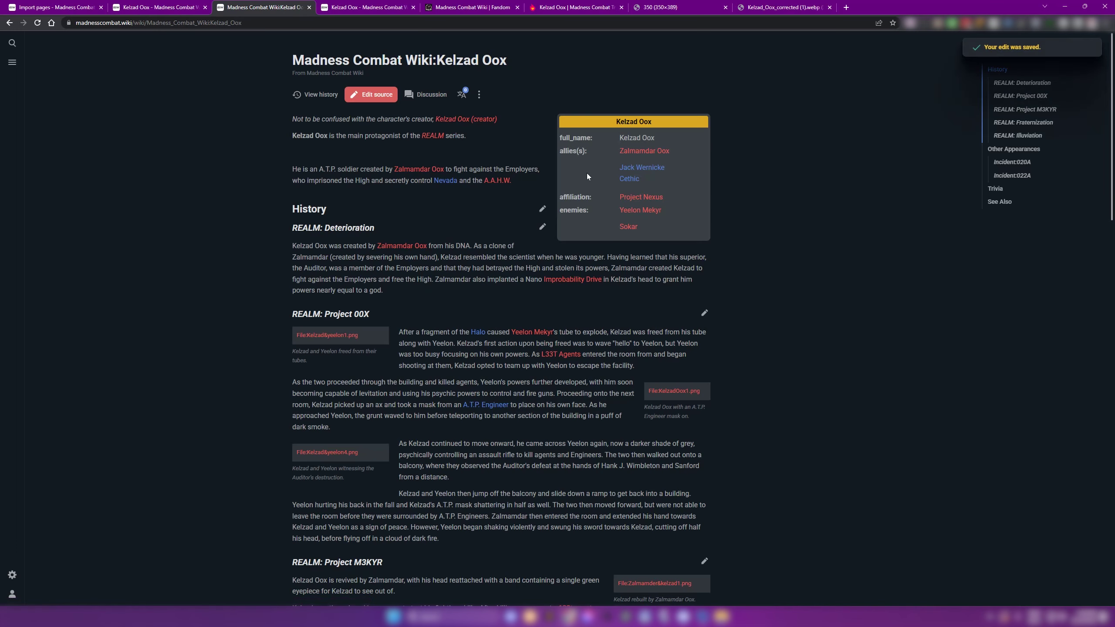
- Upload the saved Kelzad Oox corrected image from the page's source editor, declaring it as own work
left_click(372, 95)
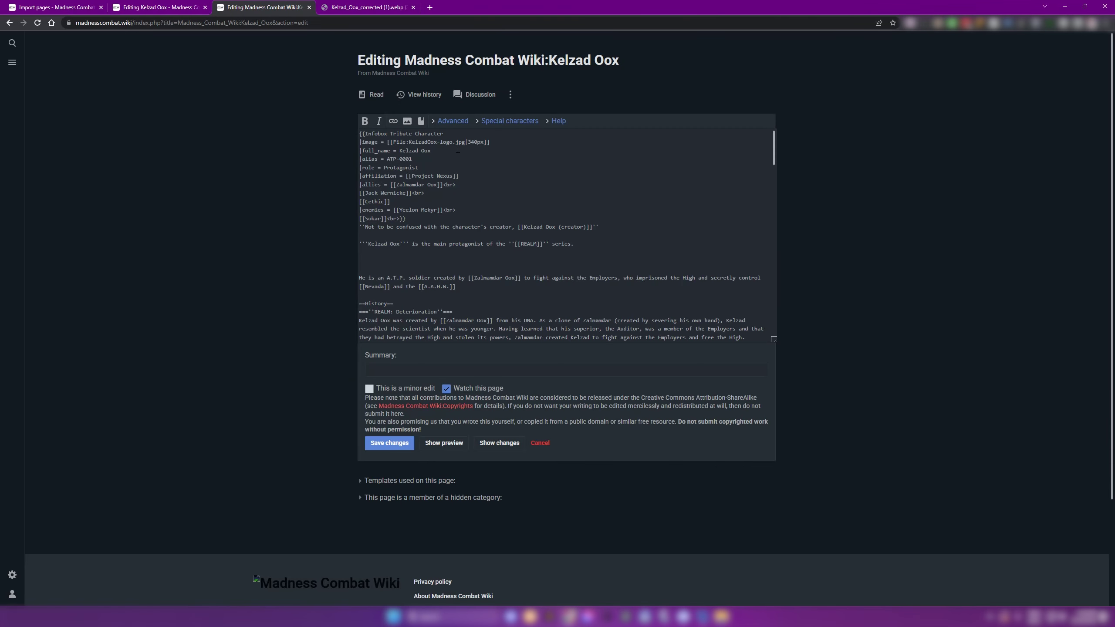
left_click(407, 120)
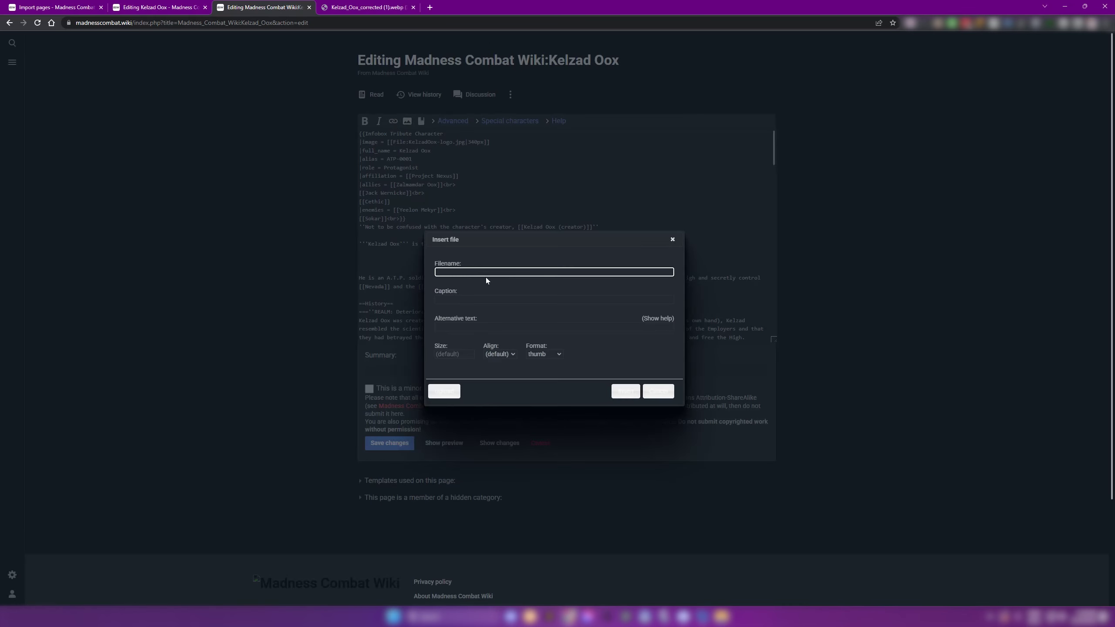
left_click(442, 391)
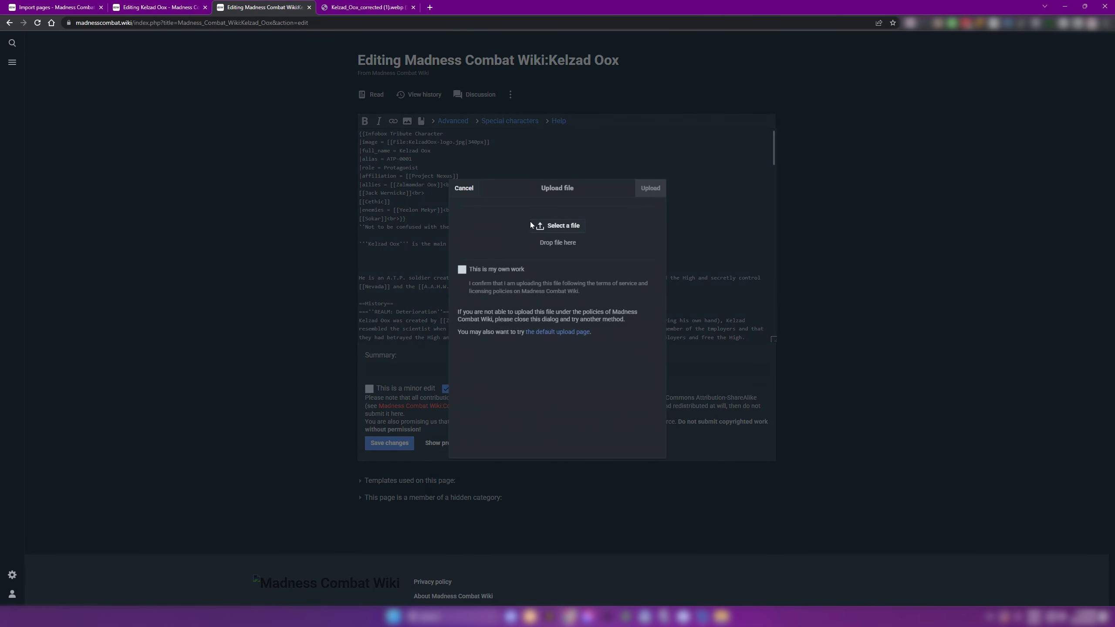
double_click(530, 251)
left_click(471, 270)
left_click(651, 189)
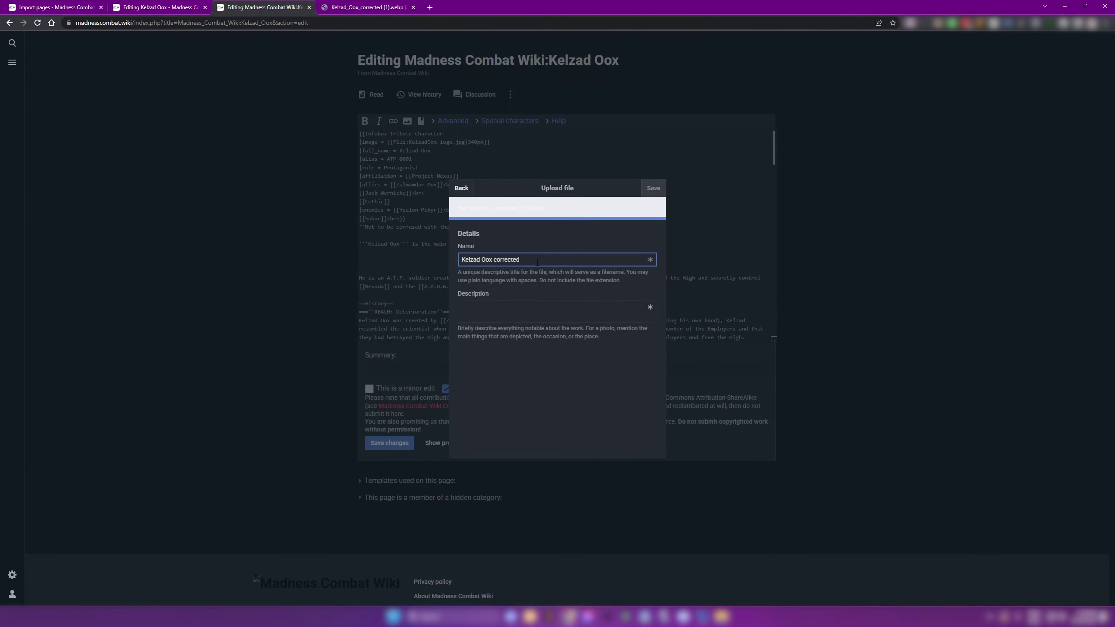
- Name the uploaded image Kelzad Oox_character and use the same text as its description
left_click_drag(538, 262, 459, 260)
key("ctrl+c")
left_click(540, 311)
key("ctrl+v")
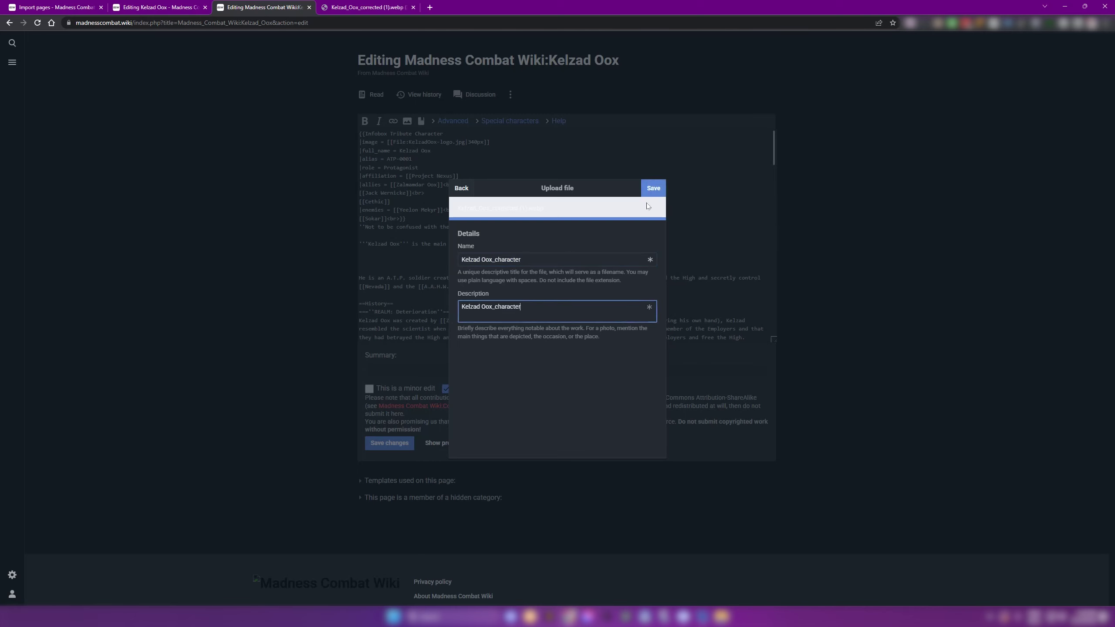
- Save the uploaded Kelzad Oox_character image and insert it as a thumbnail into the Kelzad Oox page source
left_click(652, 189)
left_click_drag(538, 259, 438, 259)
left_click(629, 382)
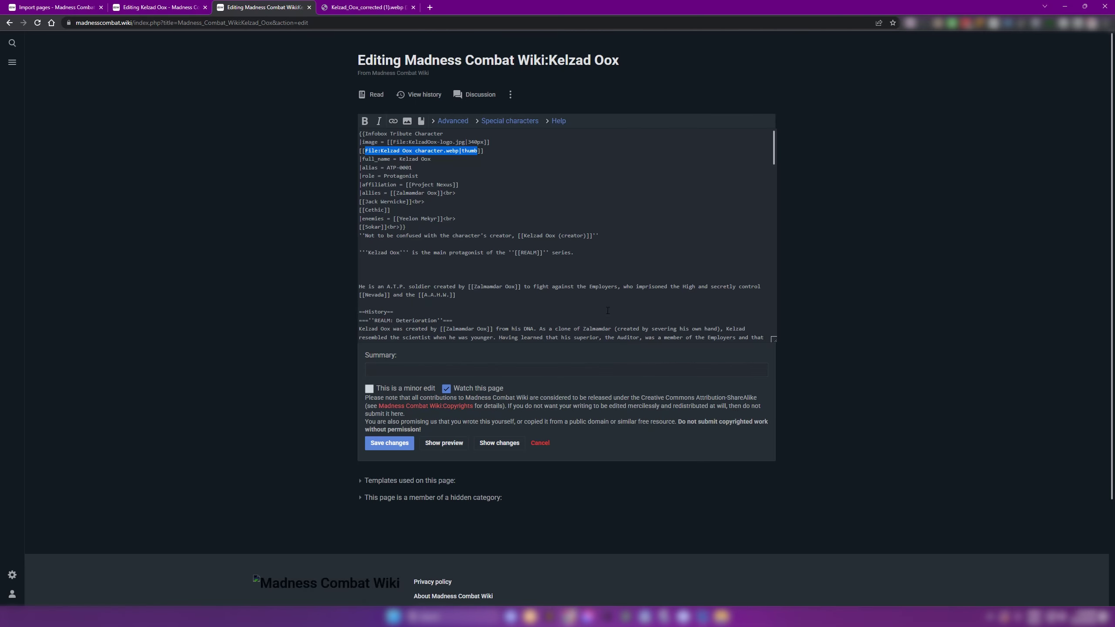
- Use File:Kelzad Oox character.webp as the infobox image in place of the logo file, remove the separate thumbnail markup and save the page
key("Delete")
key("Delete")
key("Delete")
key("BackSpace")
key("BackSpace")
key("BackSpace")
left_click_drag(465, 142, 411, 142)
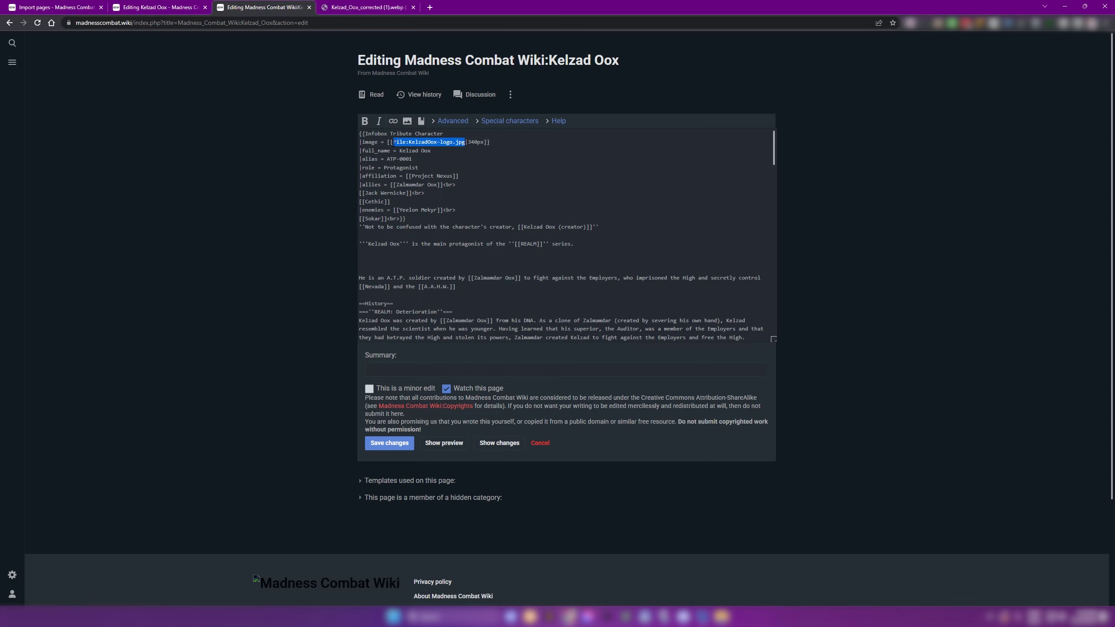
key("ctrl+v")
left_click(391, 443)
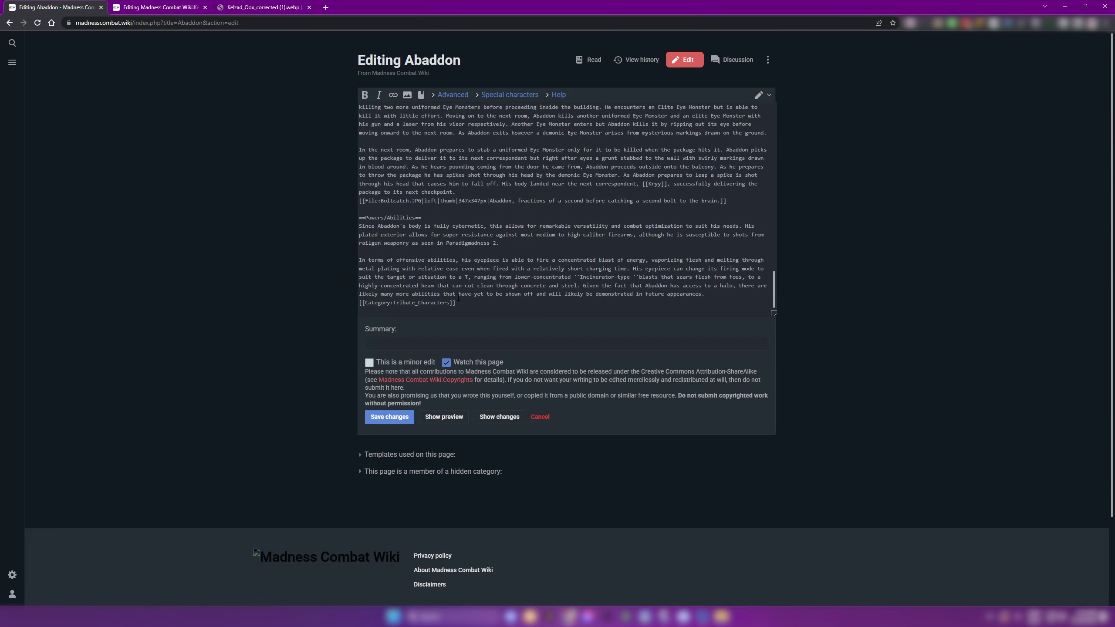
- Replace the Characters and Protagonists category tags in the Kelzad Oox source with [[Category:Tribute_Characters]] copied from the Abaddon page source
key("ctrl+shift+Left")
key("ctrl+shift+Left")
key("ctrl+shift+Left")
key("ctrl+shift+Left")
key("ctrl+shift+Left")
key("ctrl+c")
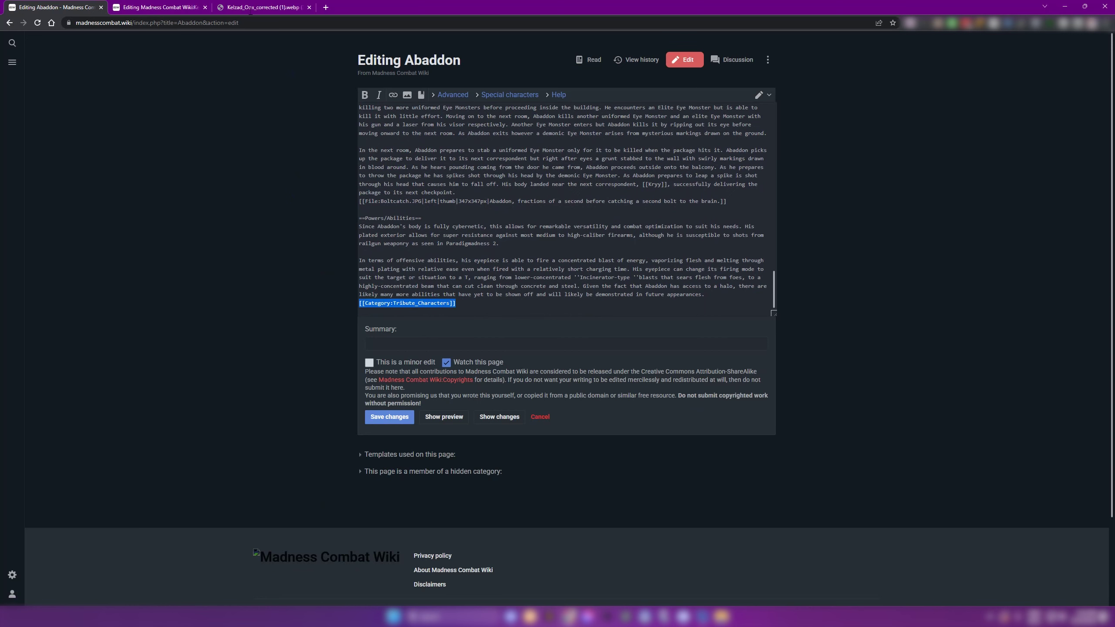
left_click(167, 7)
scroll(461, 272, "down", 20)
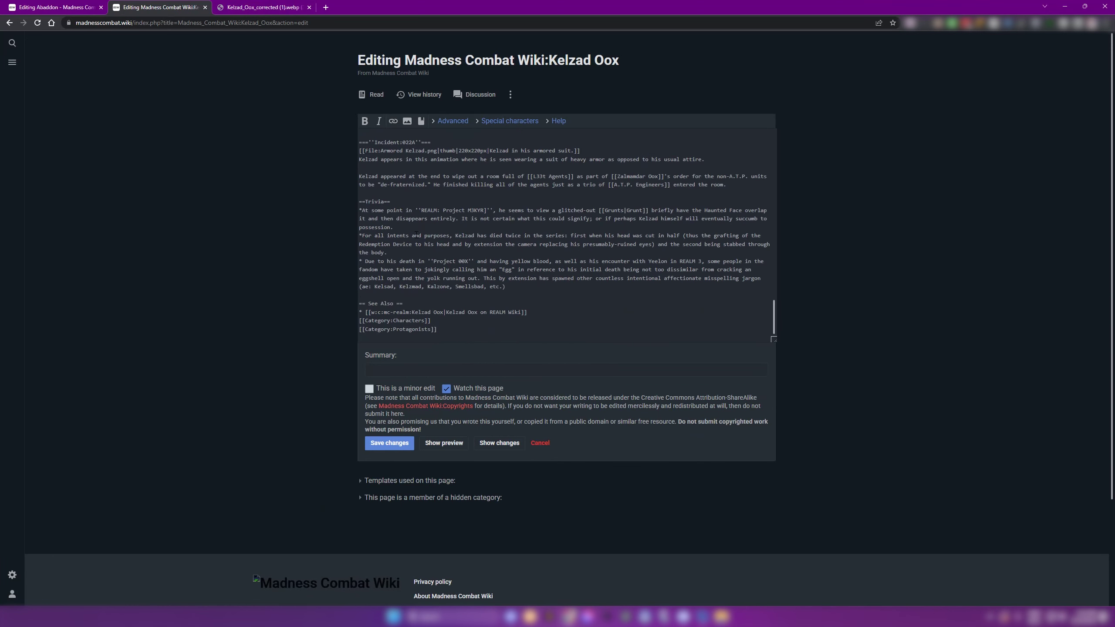
left_click_drag(440, 329, 345, 320)
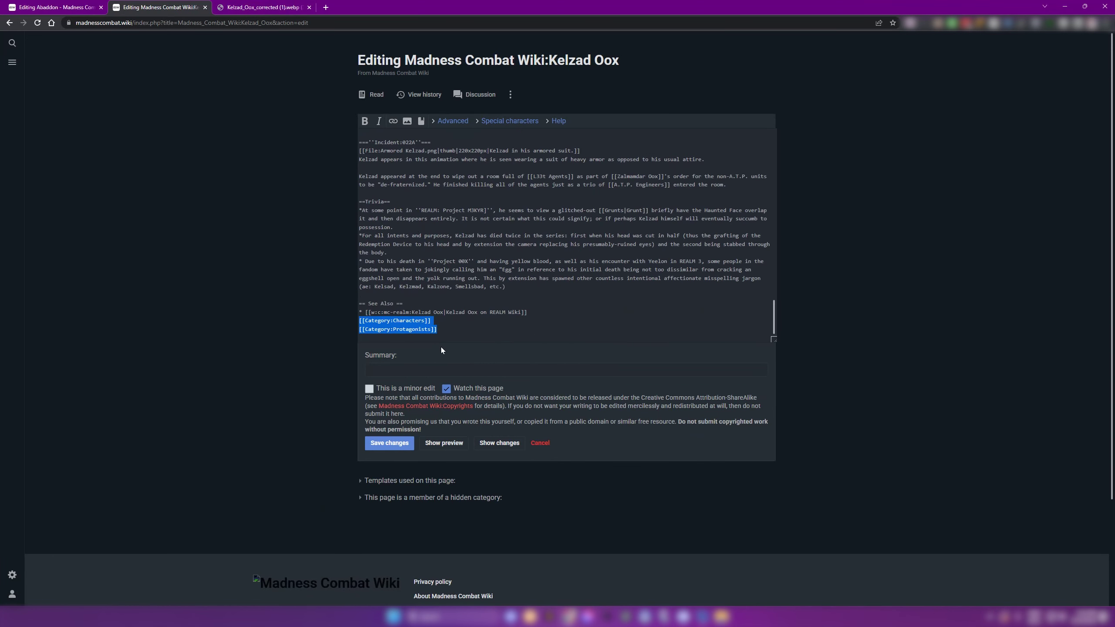
key("ctrl+v")
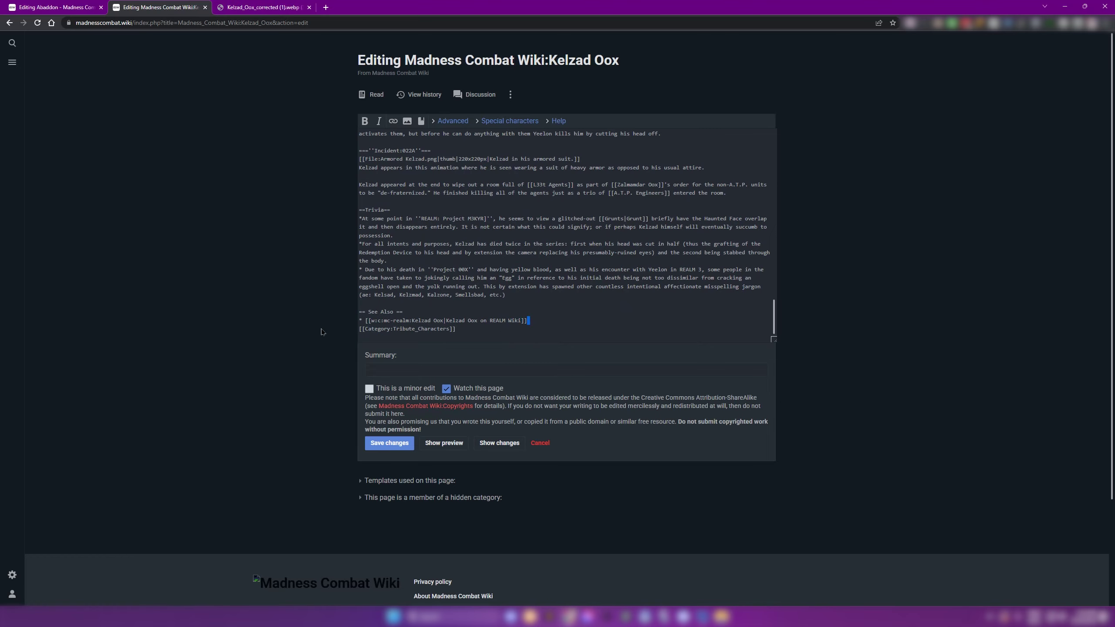
- Delete the See Also section from the Kelzad Oox source and save the page
left_click_drag(322, 331, 301, 314)
key("BackSpace")
left_click(390, 443)
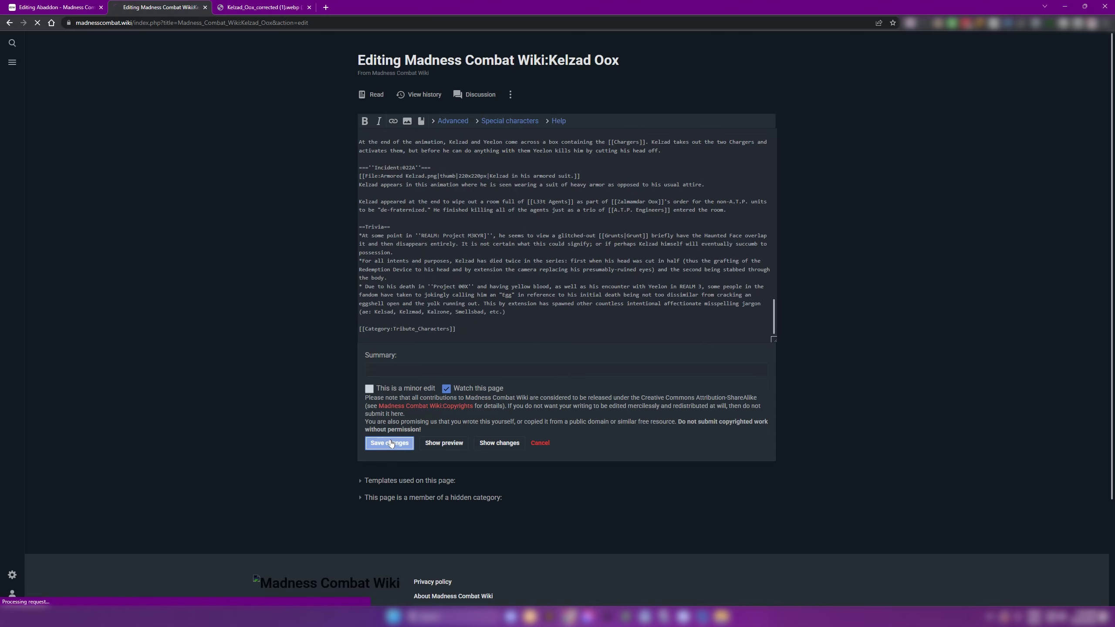
- Open the Kelzad Oox page from the Tribute Characters category and move it to (Main) as Kelzad Oox_Character, reason "topic change", without a redirect
scroll(403, 415, "down", 15)
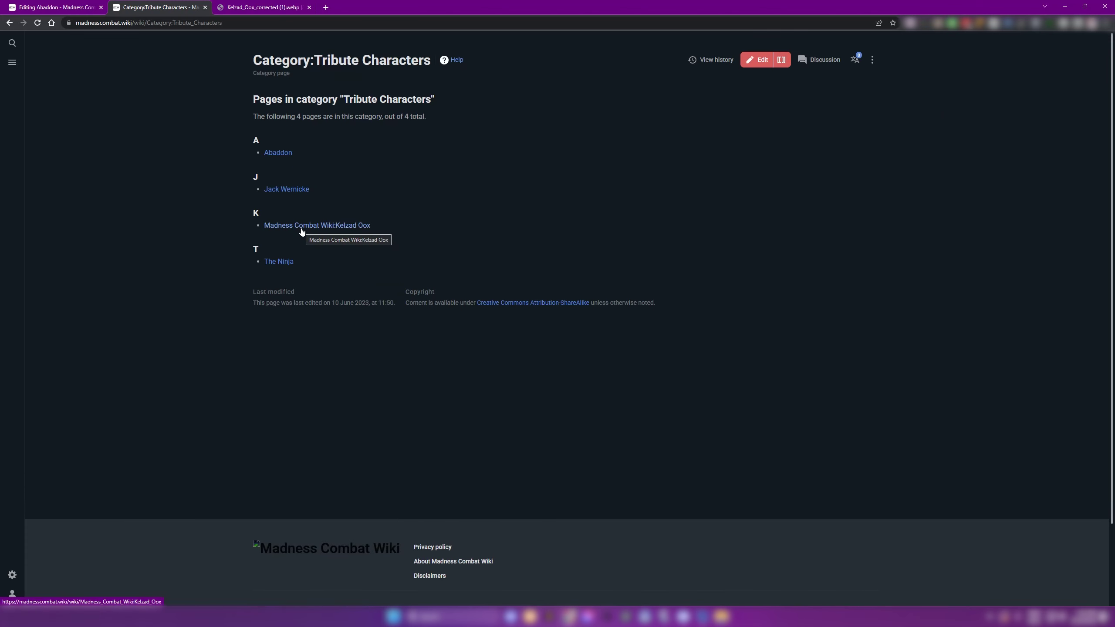
left_click(302, 228)
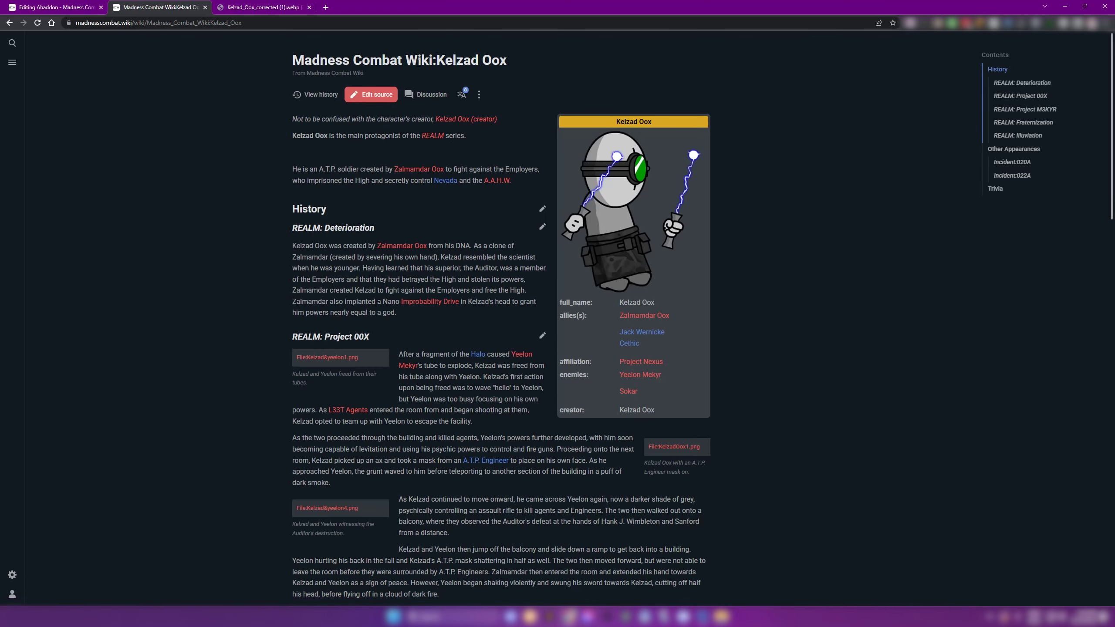
left_click(479, 94)
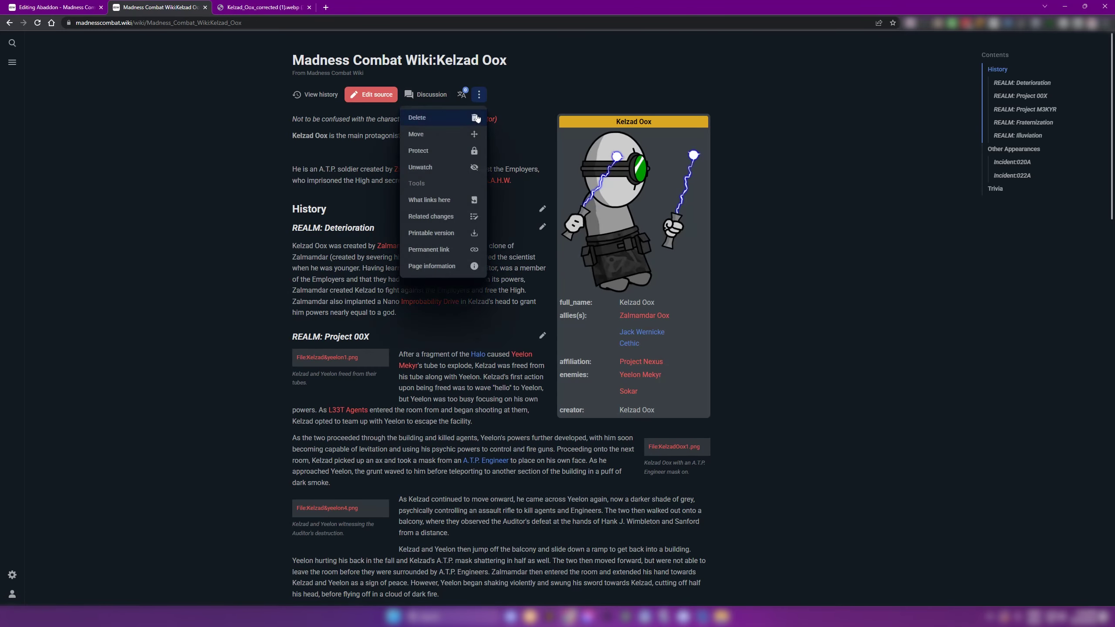
left_click(441, 136)
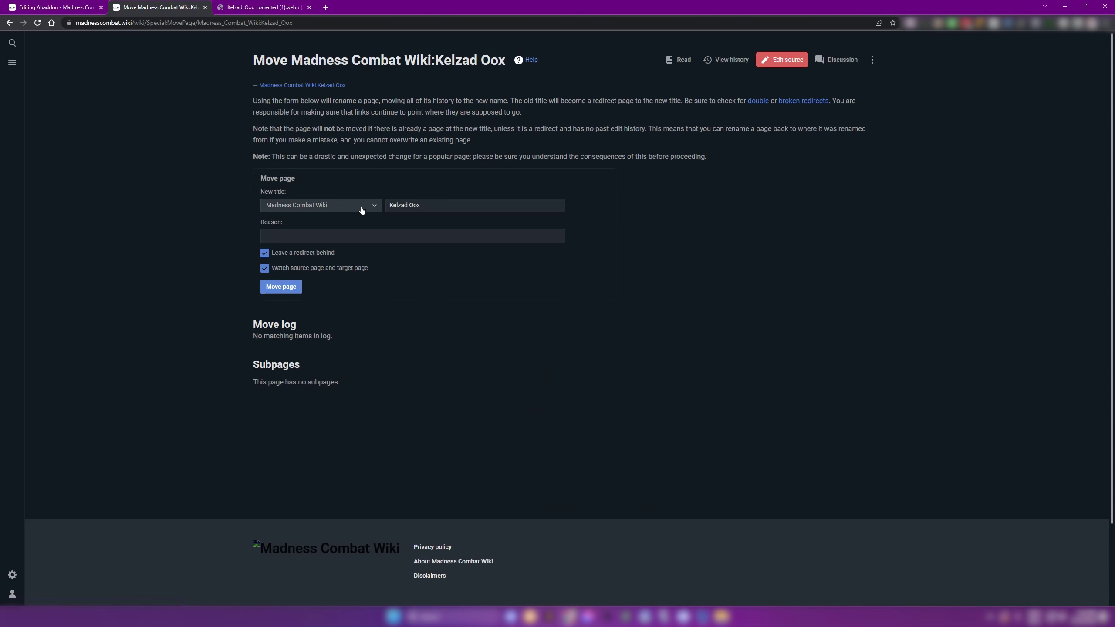
left_click(356, 208)
left_click(347, 219)
left_click(451, 210)
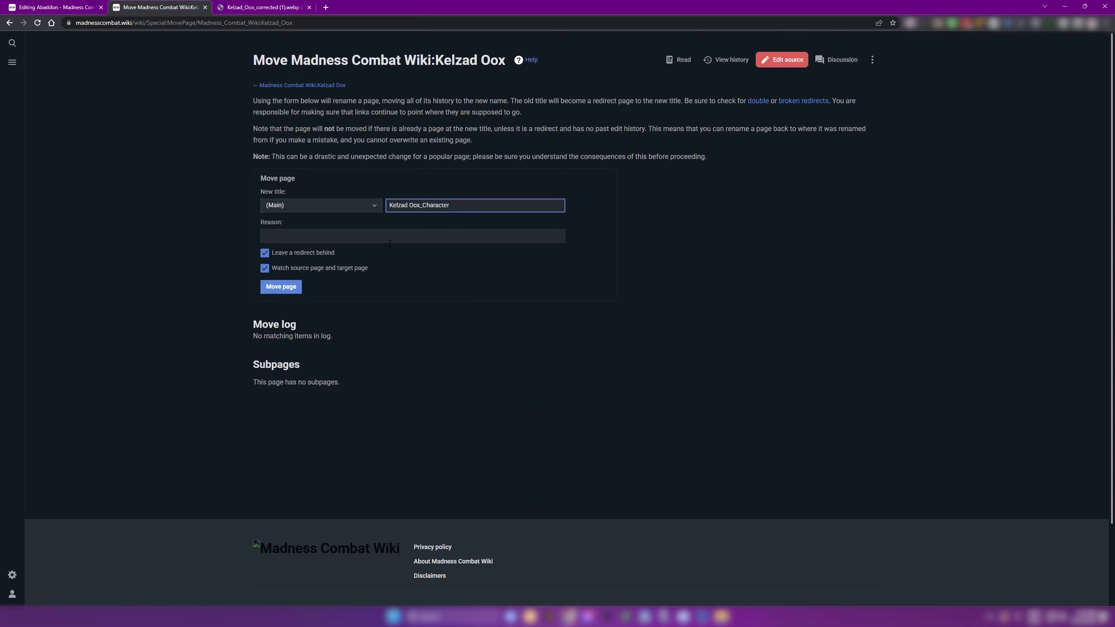
left_click(303, 238)
type("topic change")
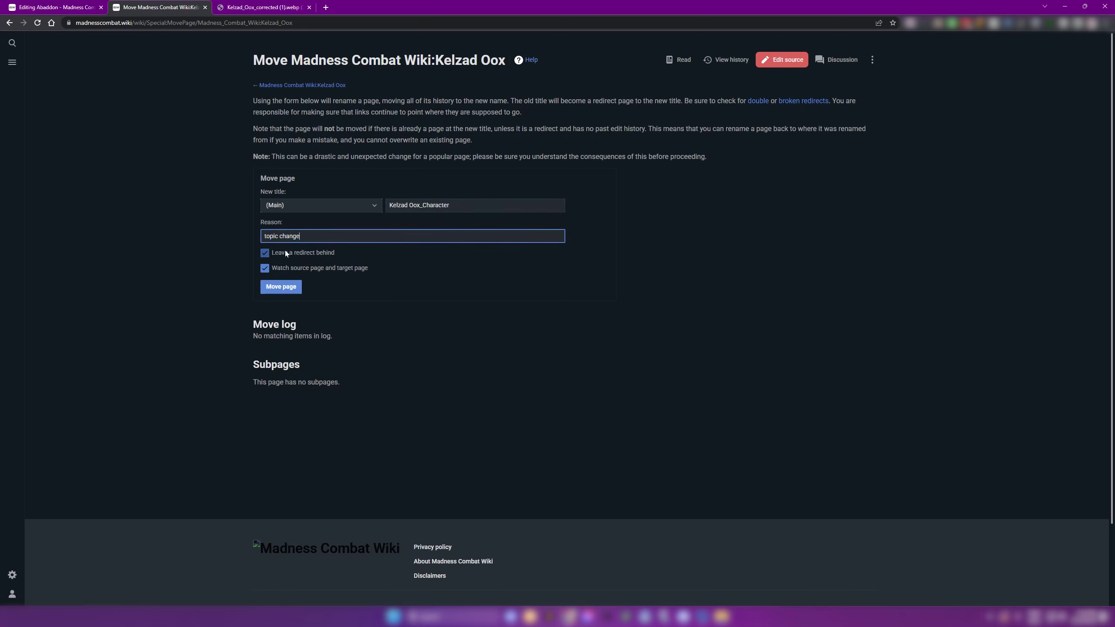
left_click(286, 253)
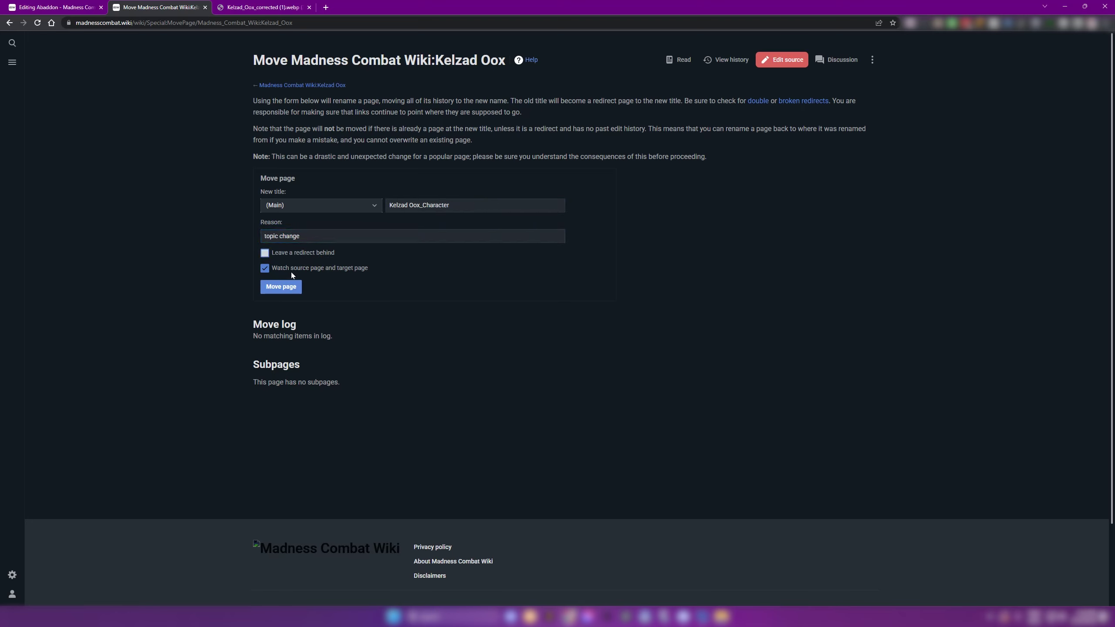
left_click(290, 289)
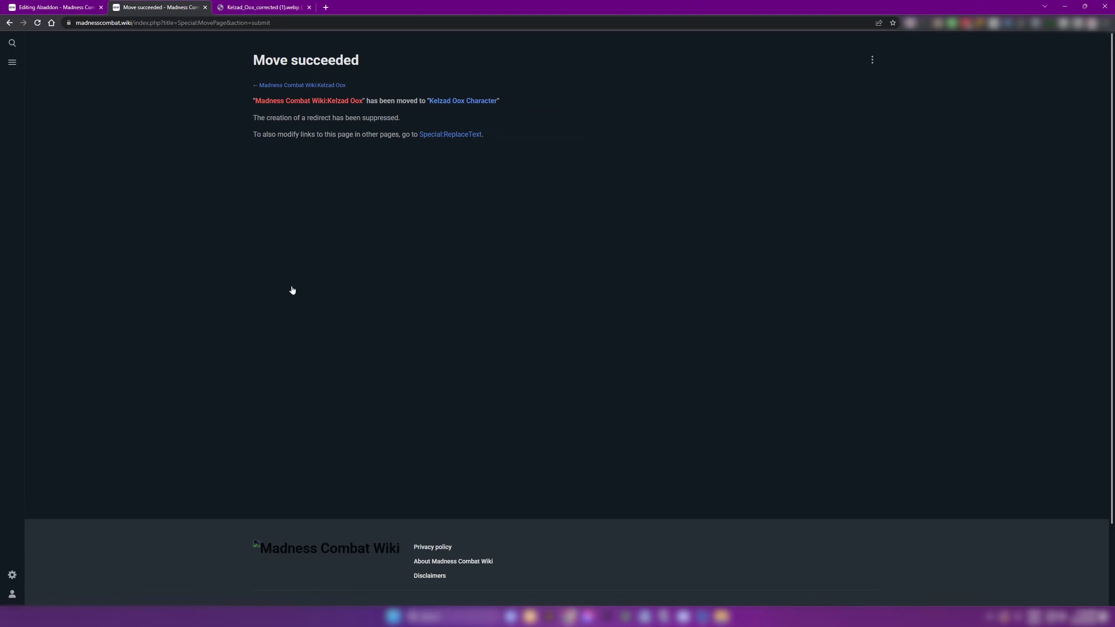
- Open the moved Kelzad Oox Character page and check its entry in the Tribute Characters category
left_click(451, 102)
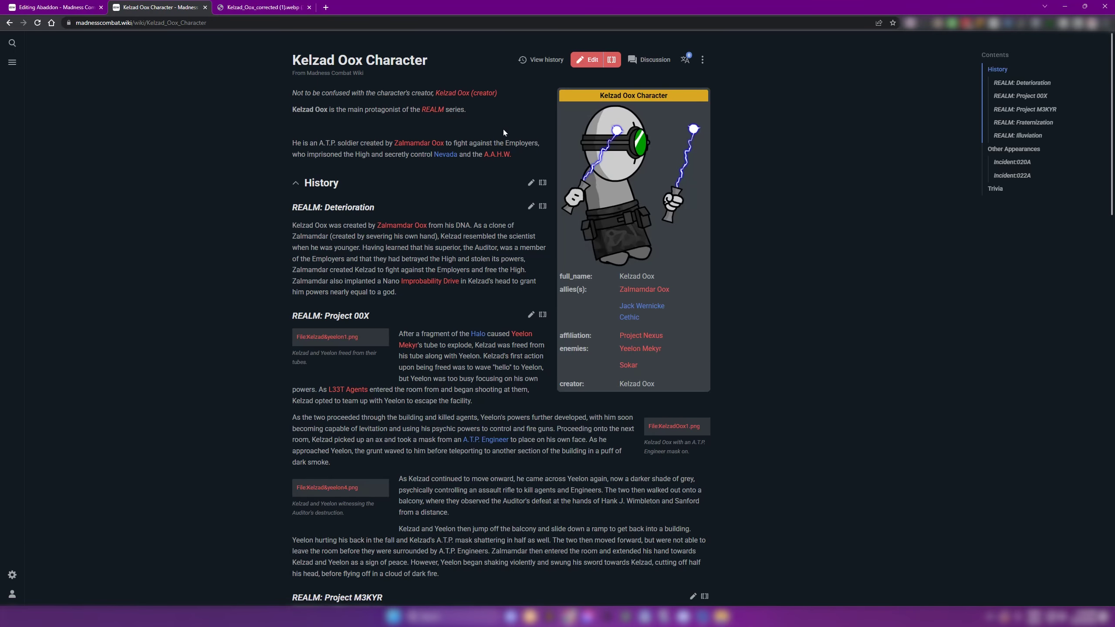
scroll(439, 263, "down", 15)
left_click(347, 362)
mouse_move(302, 226)
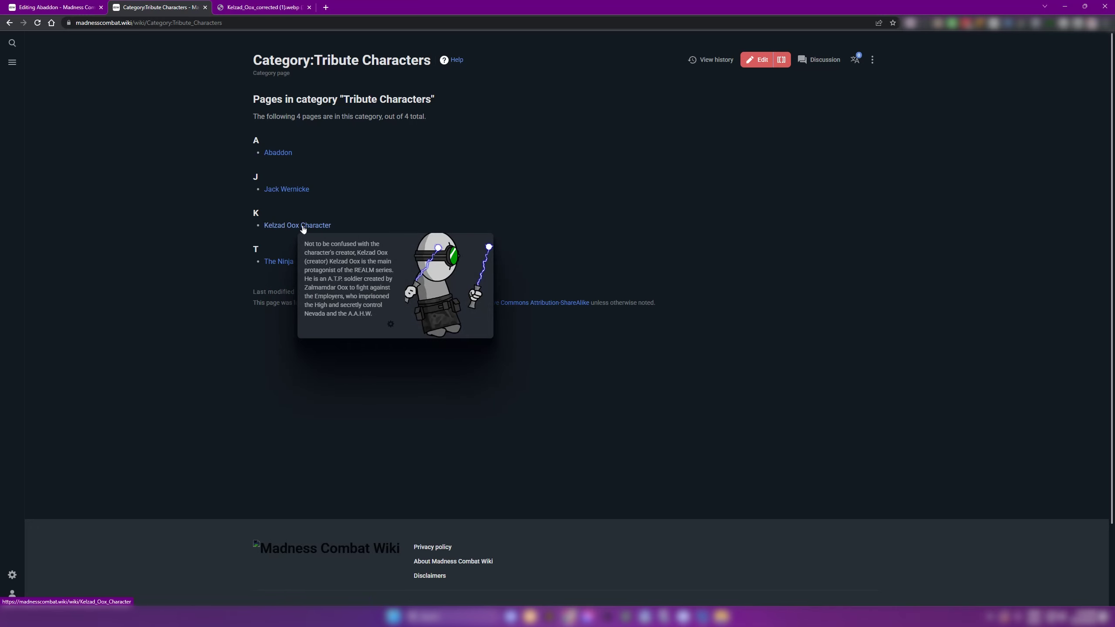
- Move the Kelzad Oox Character page to the title Kelzad Oox (Character), with "name change" as the reason and no redirect left behind
left_click(302, 226)
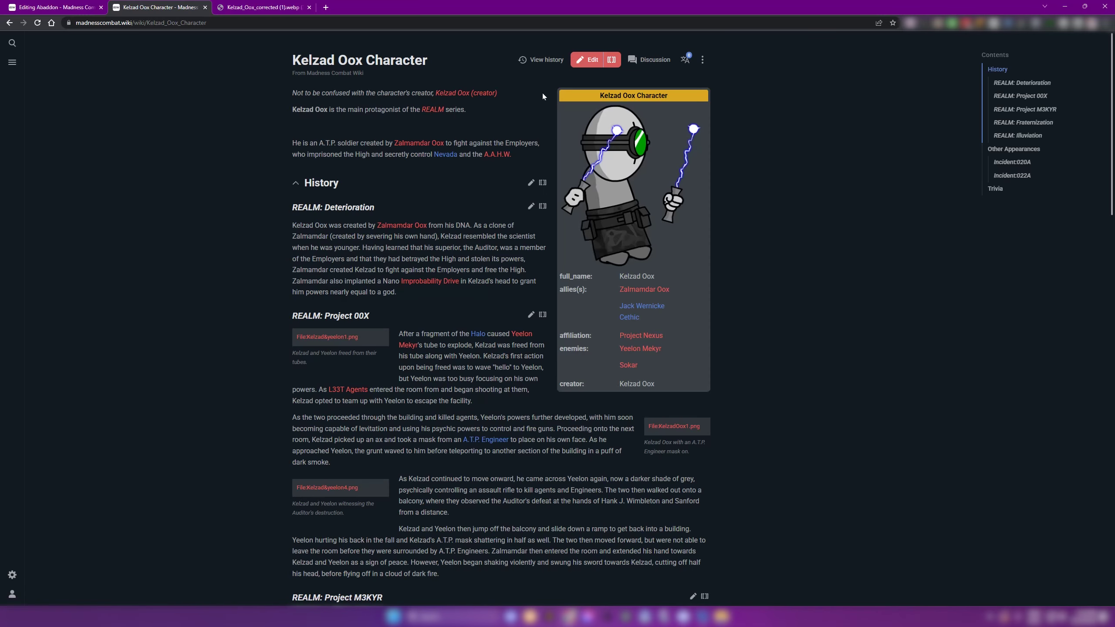
left_click(703, 59)
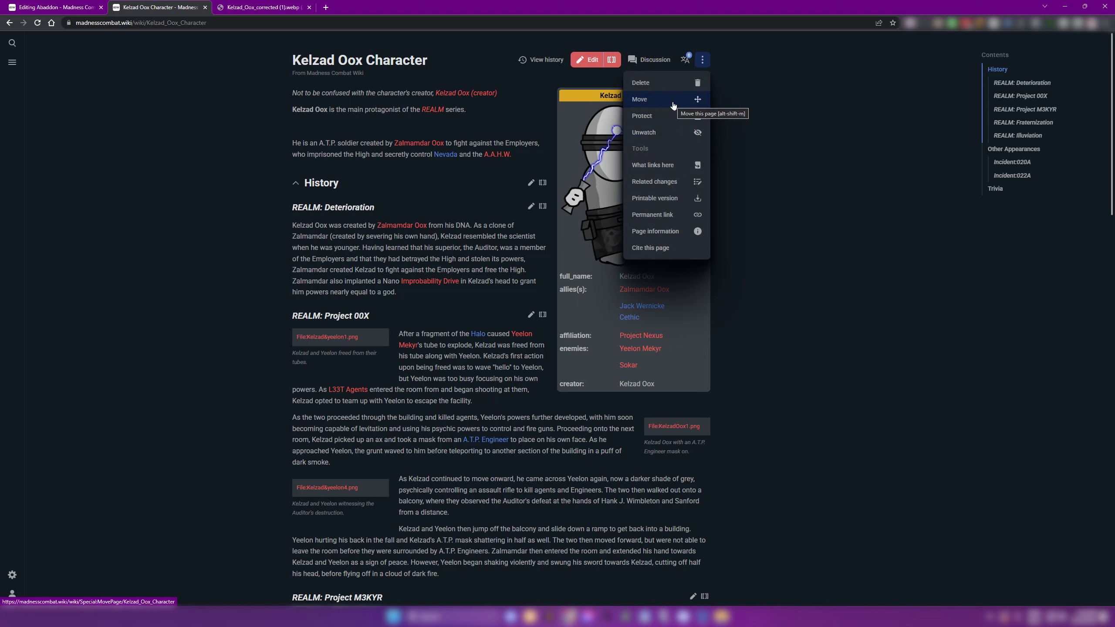
left_click(673, 101)
left_click(422, 206)
type("(Character")
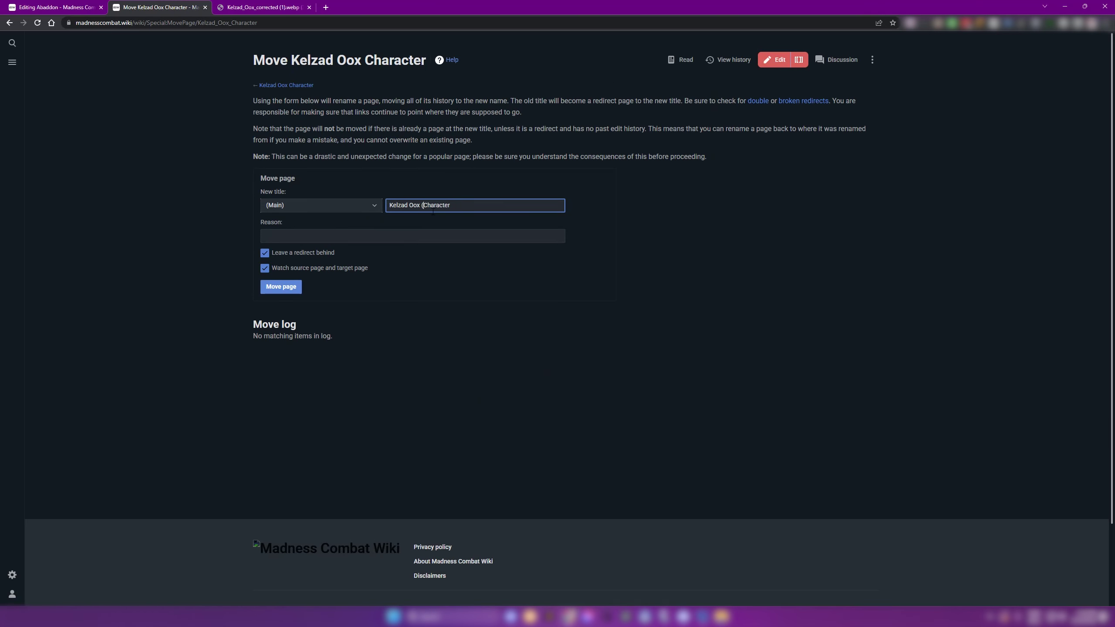
left_click(281, 236)
type("Naming fix")
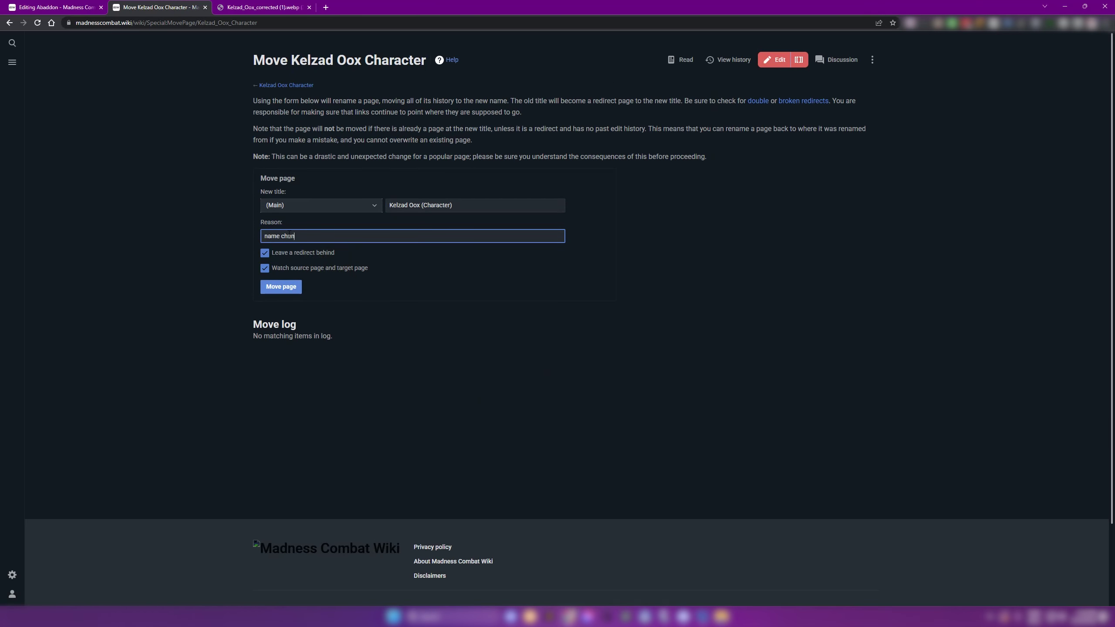
left_click(288, 251)
left_click(283, 288)
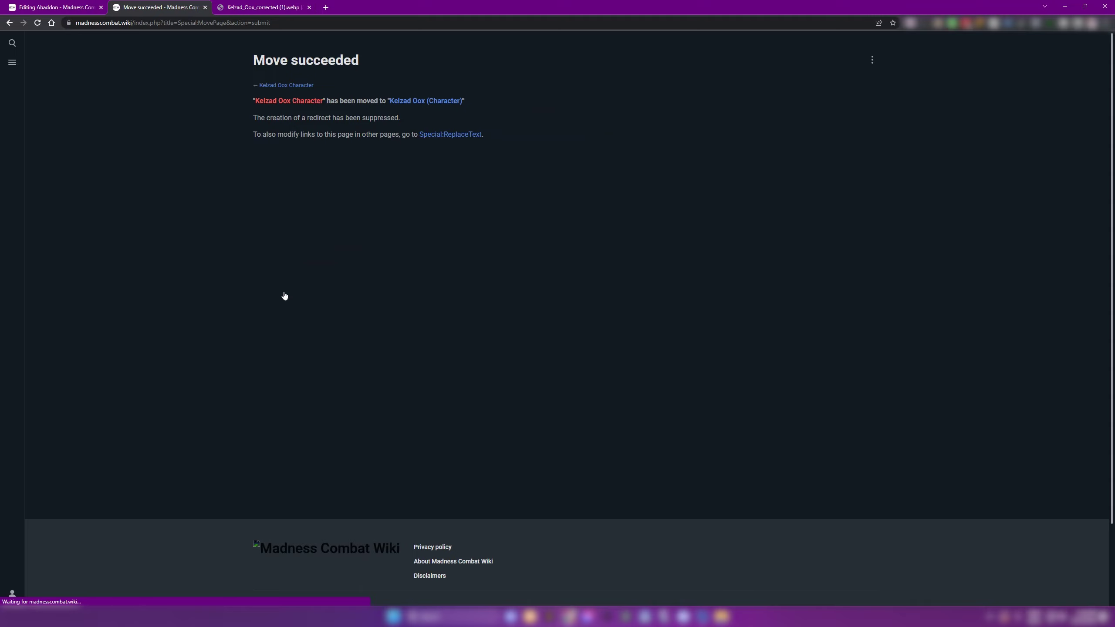
- Open Kelzad Oox (Character) and check its listing in the Tribute Characters category
left_click(424, 101)
scroll(323, 332, "down", 15)
left_click(322, 311)
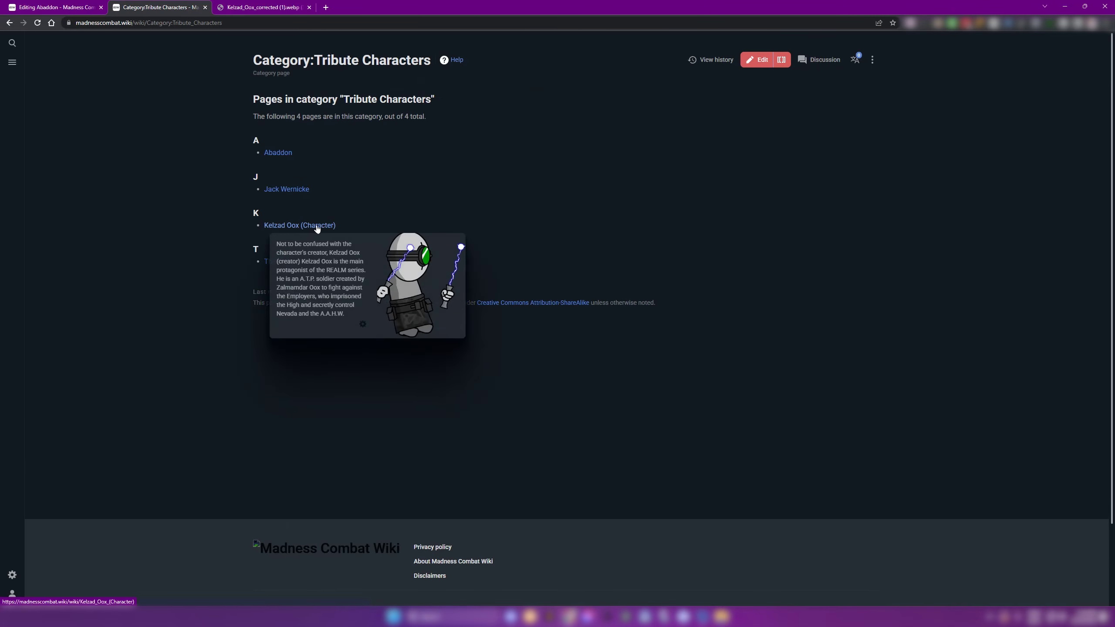
- Search the wiki for kelzad and open the animator's Kelzad Oox article
left_click(13, 43)
type("kelzad")
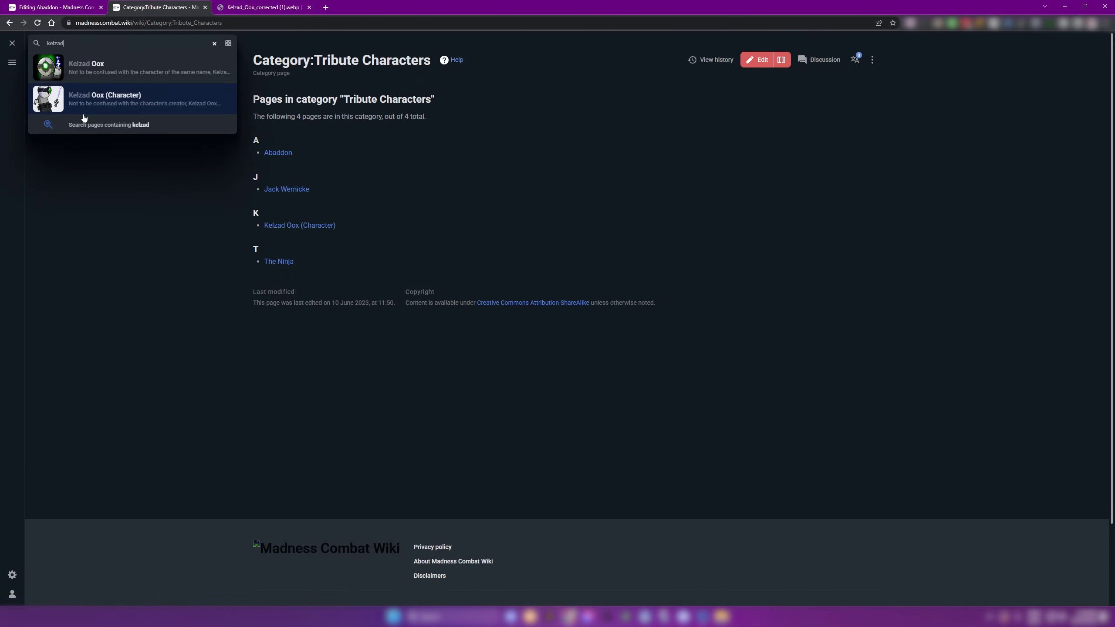
left_click(94, 66)
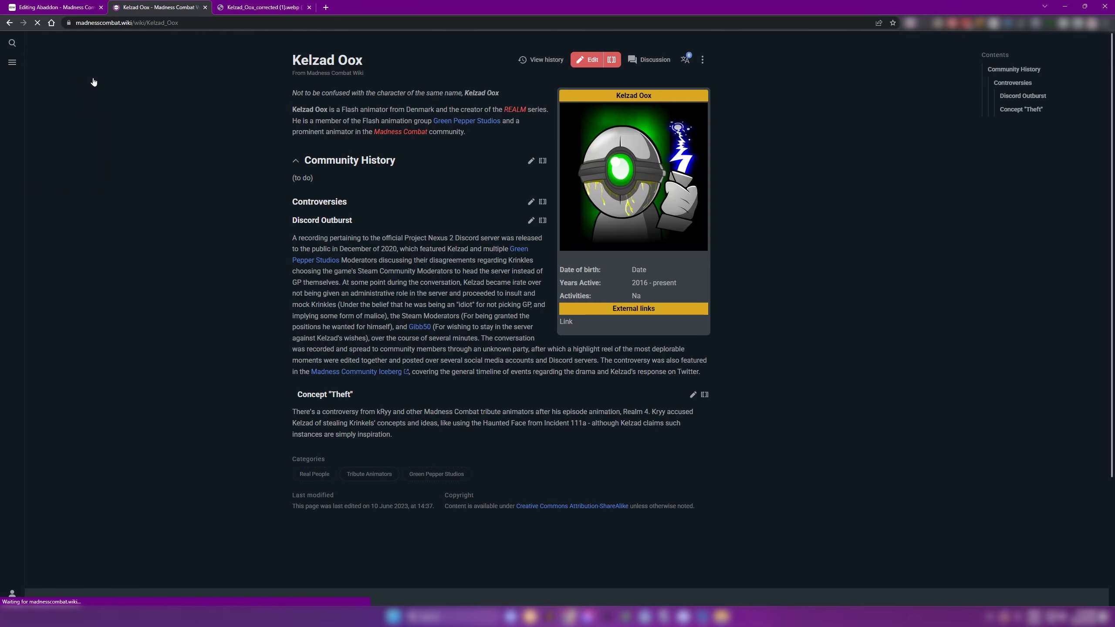
- Move the Kelzad Oox article to Kelzad Oox (Animator) in (Main), with "Name Change" as the reason and no redirect left behind
left_click(702, 60)
left_click(661, 101)
left_click(313, 205)
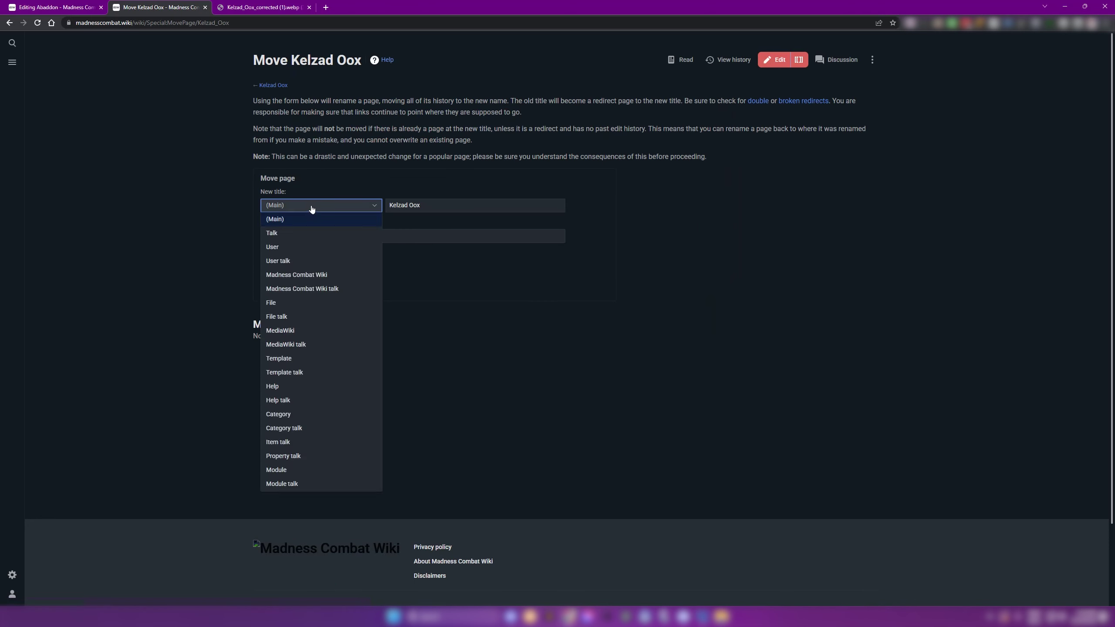
left_click(436, 206)
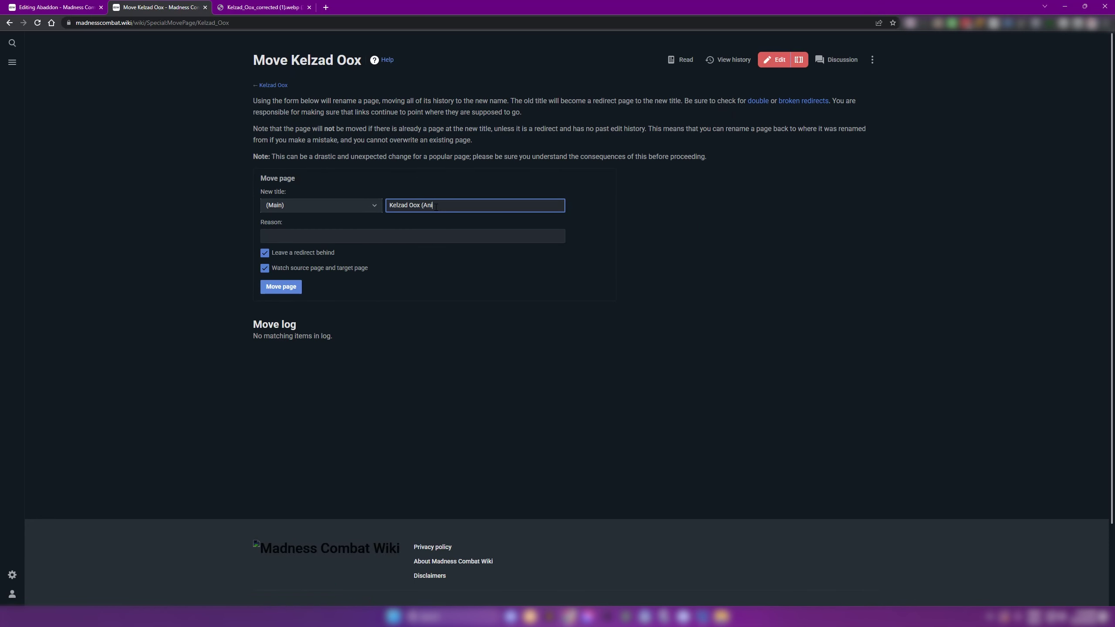
left_click(317, 237)
type("Name Change")
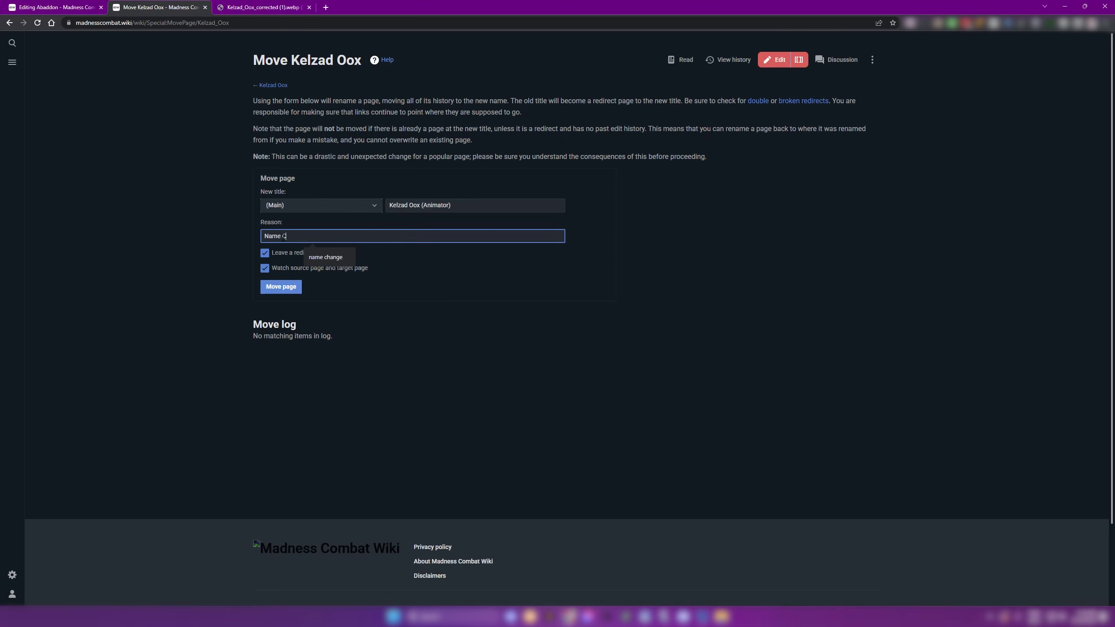
left_click(280, 252)
left_click(283, 287)
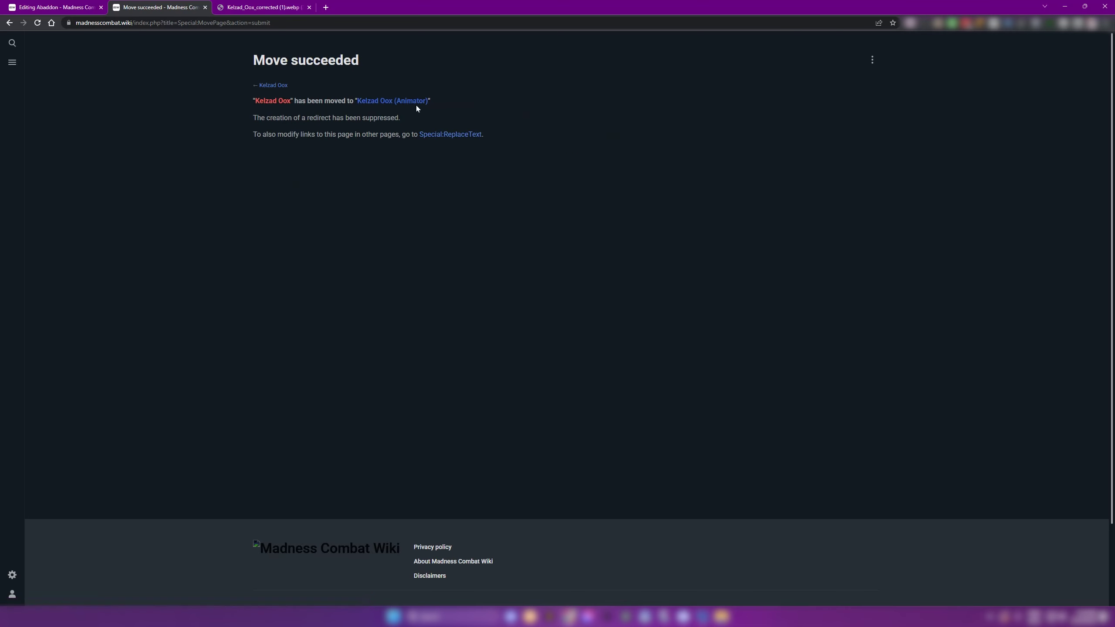
- Open the Kelzad Oox (Animator) page and check its listing in the Real People and Tribute Animators categories
left_click(416, 105)
scroll(360, 373, "down", 10)
left_click(325, 367)
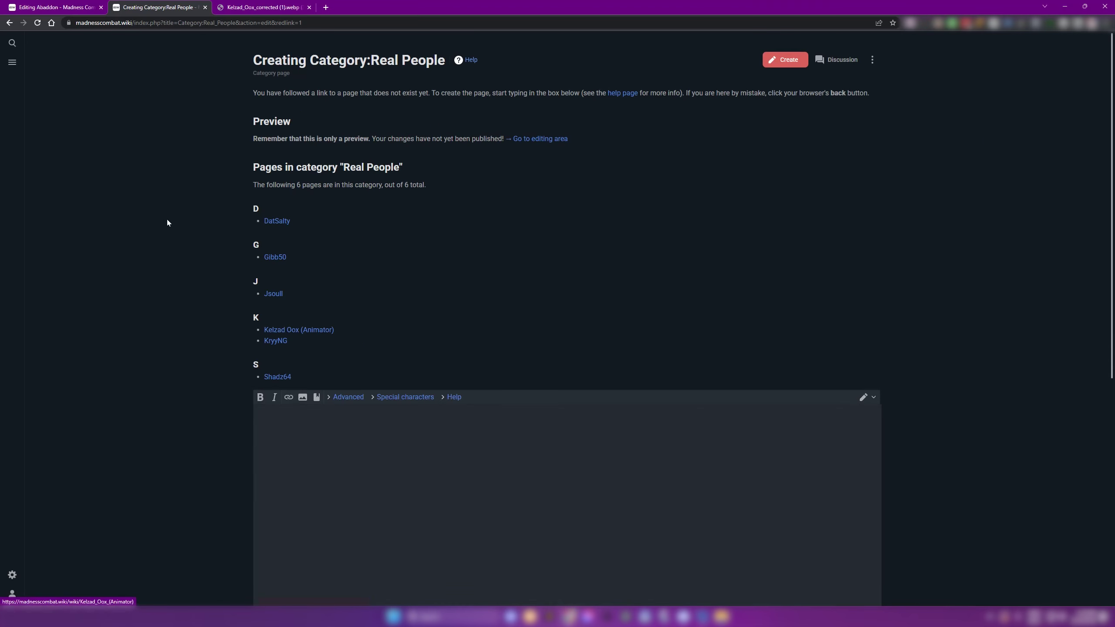
key("alt+Left")
left_click(368, 367)
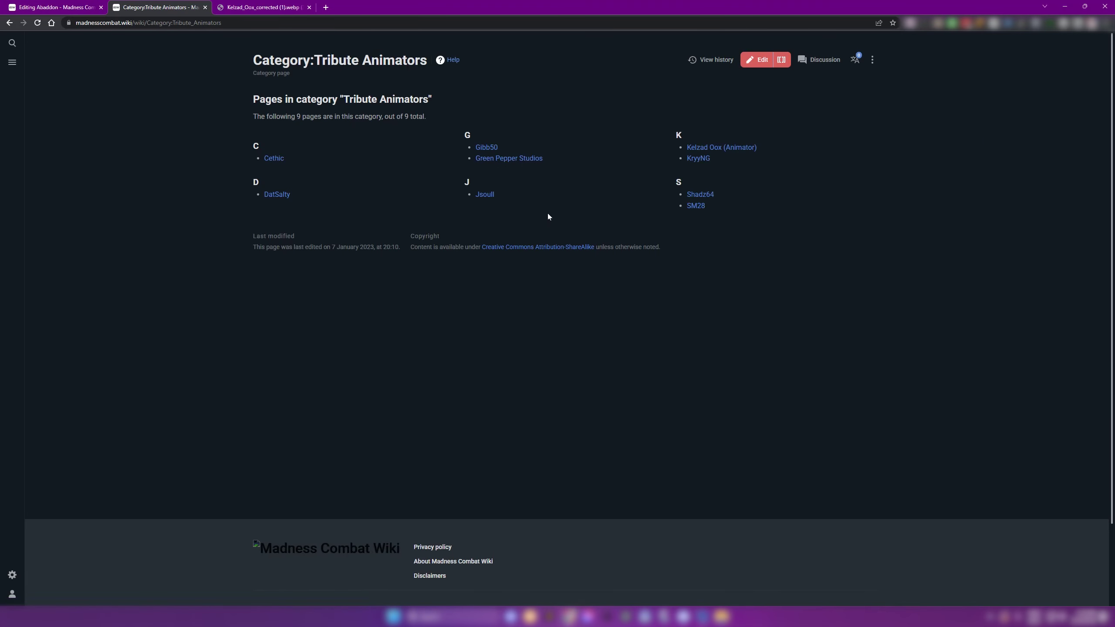
- Search the wiki for the renamed Kelzad Oox pages and open Kelzad Oox (Animator)
left_click(8, 43)
type("kelzad")
left_click(69, 78)
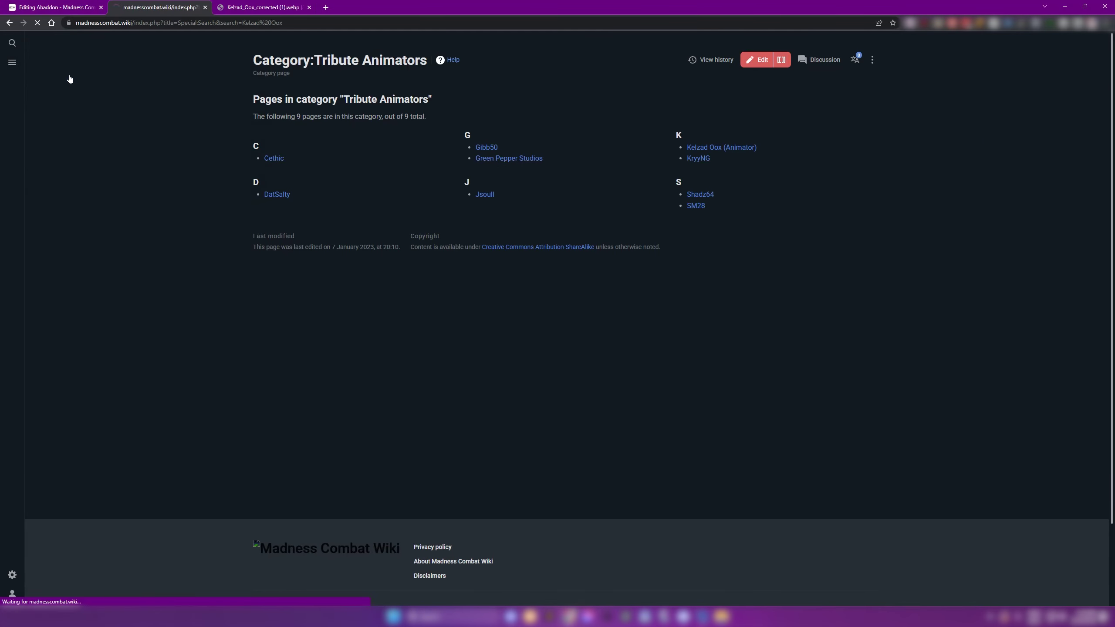
left_click(12, 42)
type("k")
left_click(356, 60)
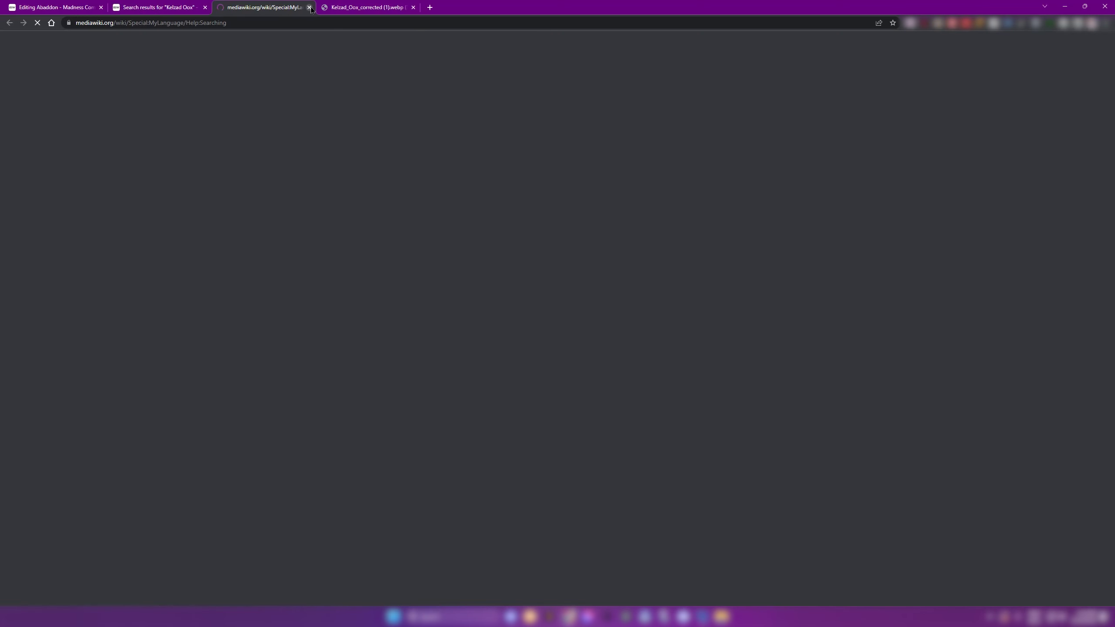
left_click(309, 7)
left_click(13, 47)
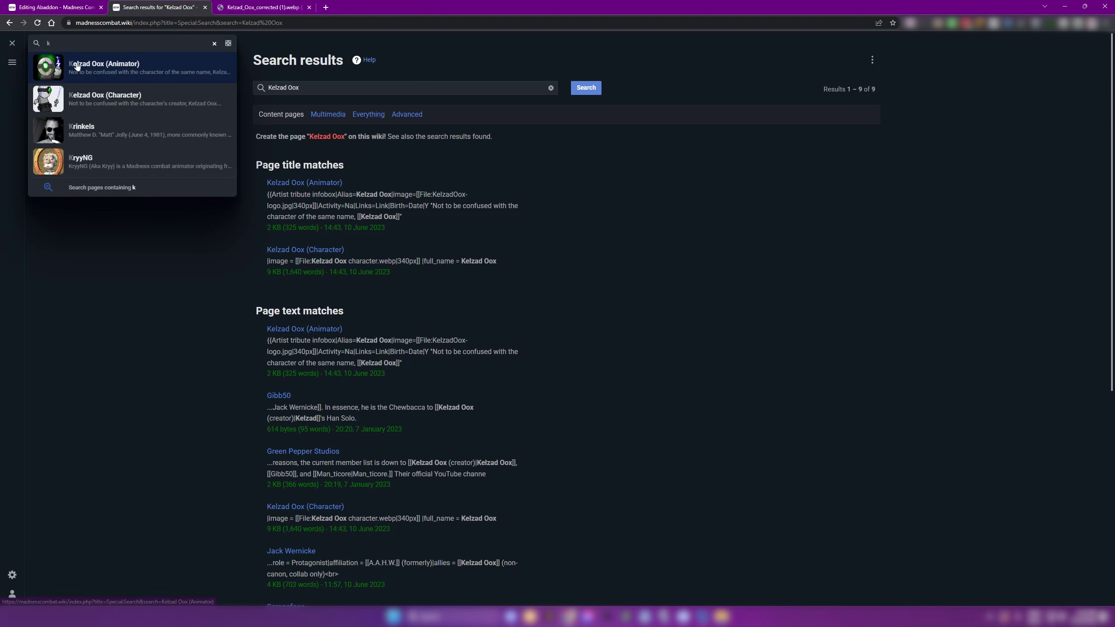
left_click(116, 67)
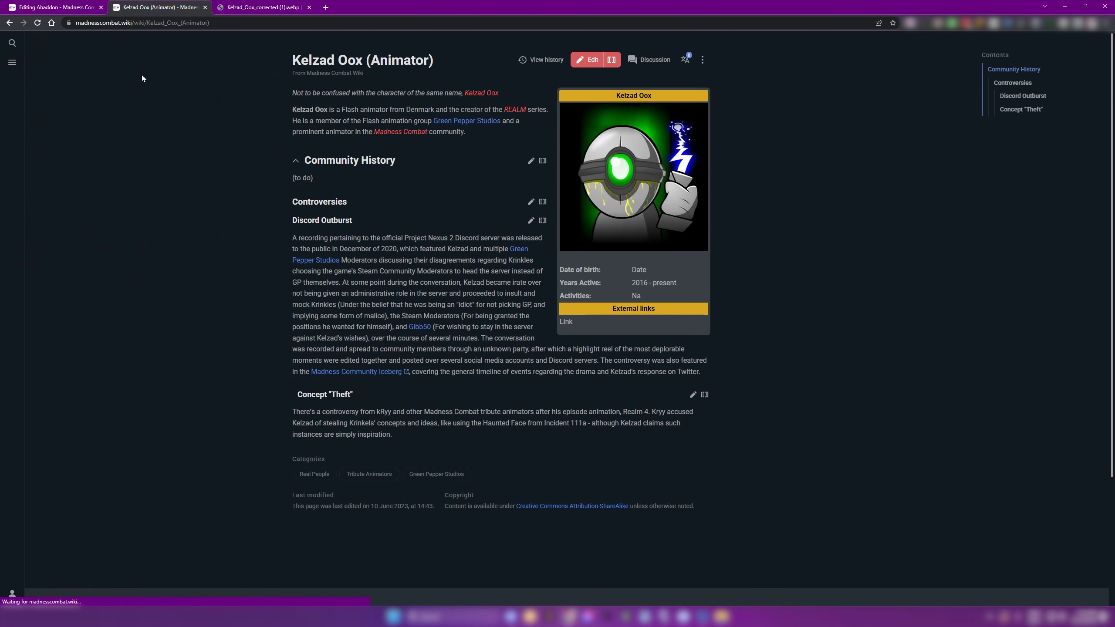
- Close the corrected image's browser tab and open the Gibb50 article linked from the Discord Outburst section
left_click(309, 8)
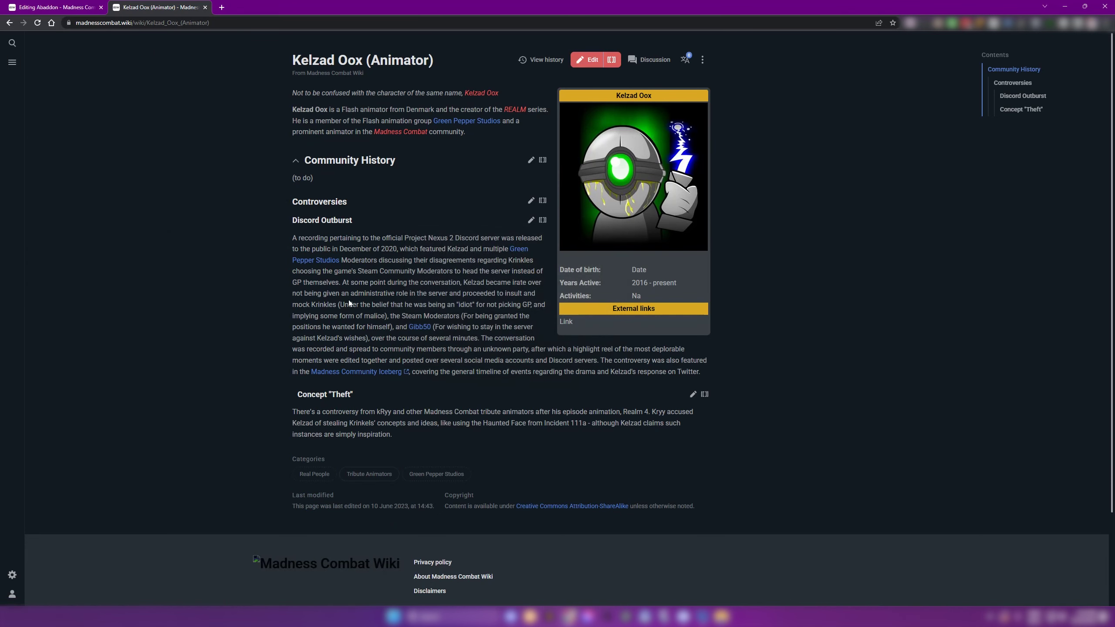
left_click(419, 327)
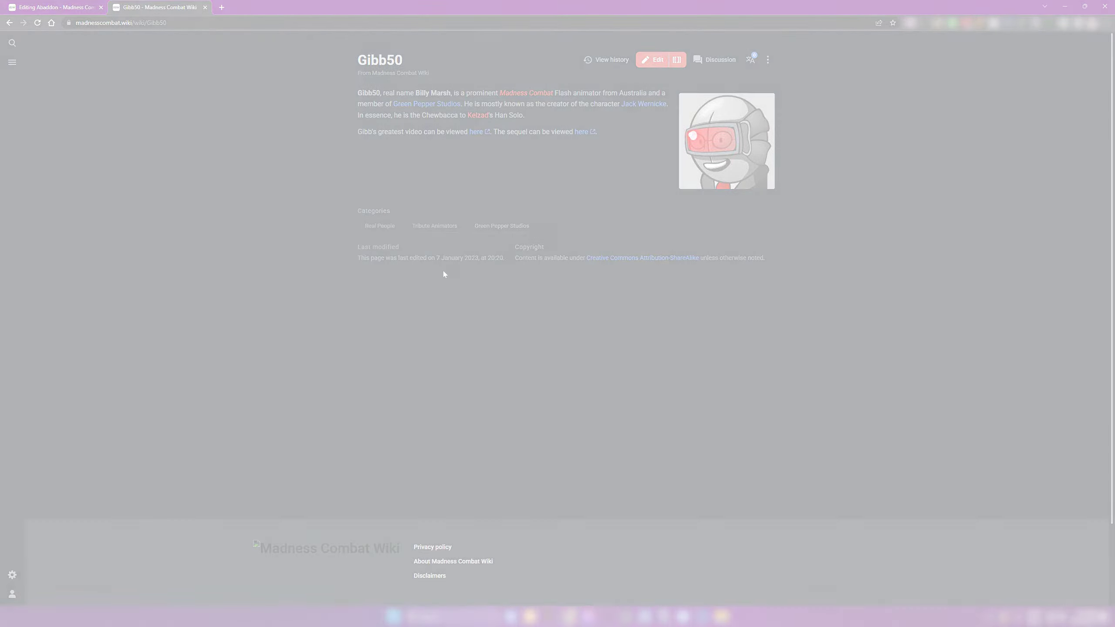